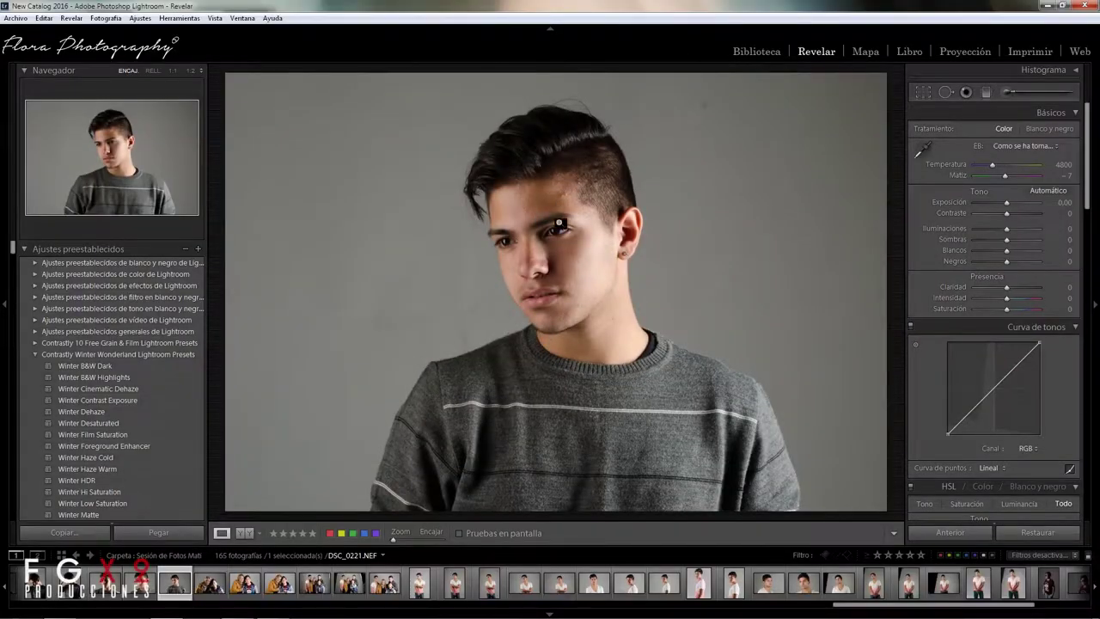
Paste copied develop settings onto DSC_0221: temperature 4432, tint −15, contrast +25, highlights −37
{"action": "left_click", "coordinate": [555, 235]}
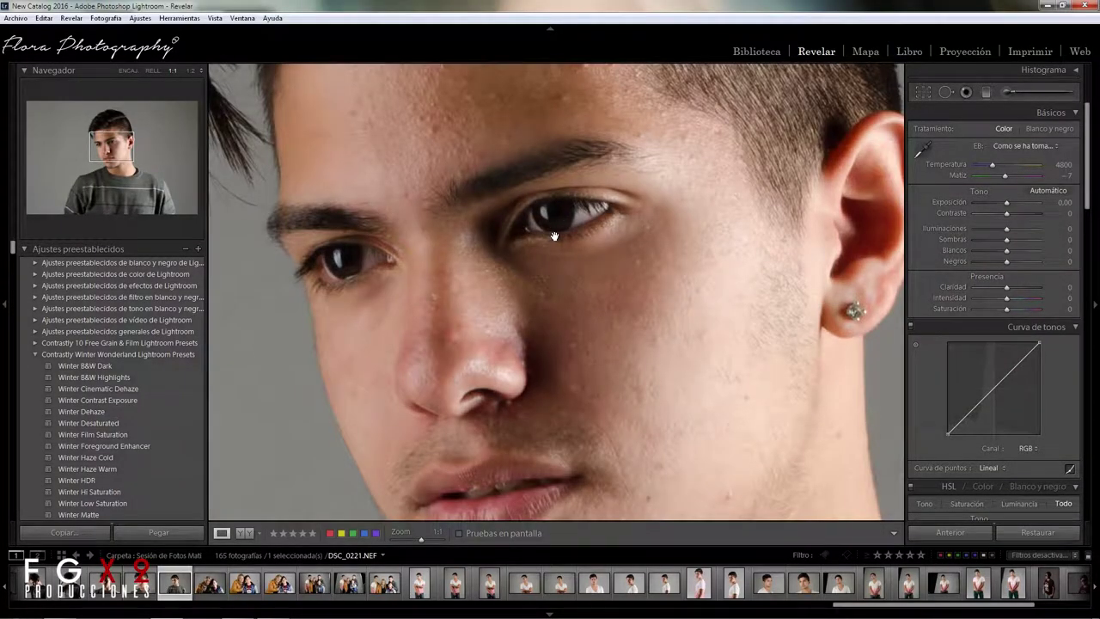
{"action": "left_click", "coordinate": [554, 236]}
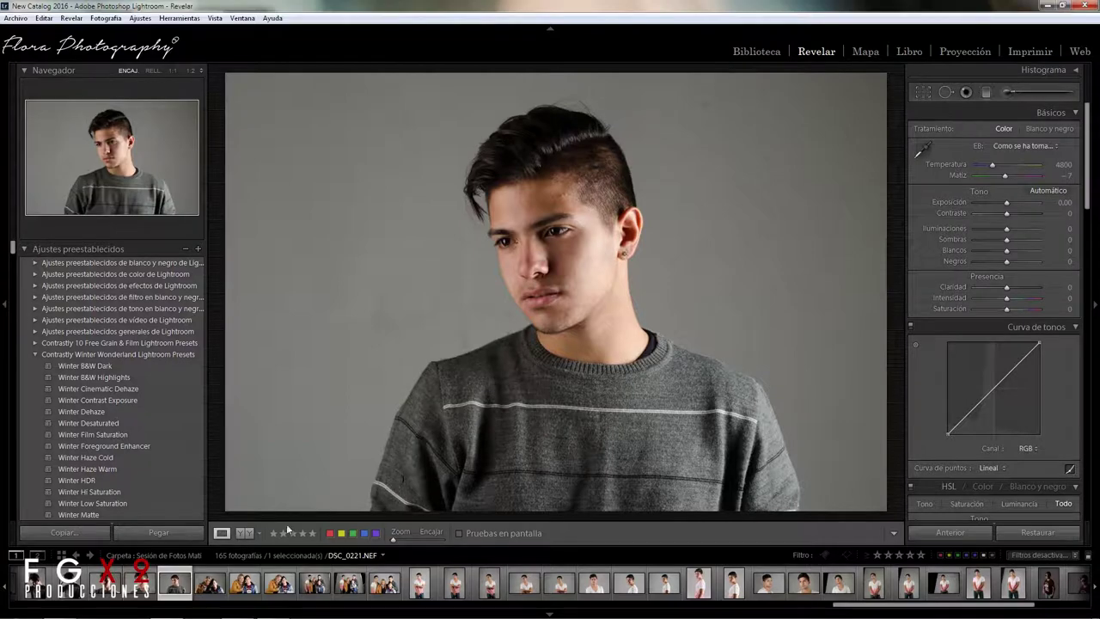
{"action": "scroll", "coordinate": [172, 582], "scroll_direction": "up", "scroll_amount": 3}
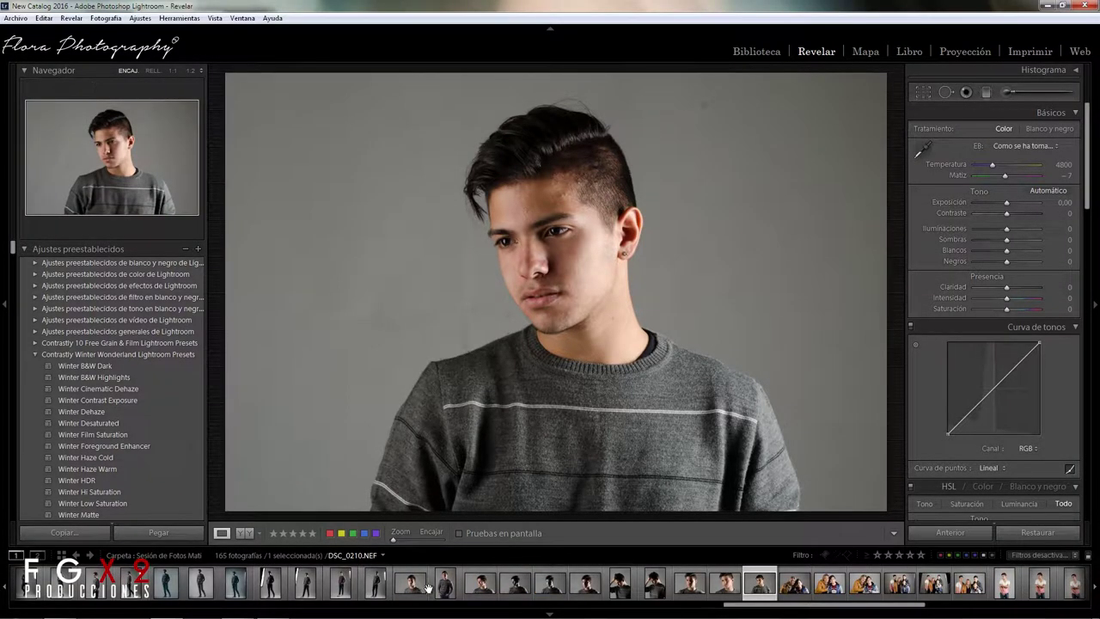
{"action": "right_click", "coordinate": [420, 161]}
{"action": "left_click", "coordinate": [761, 70]}
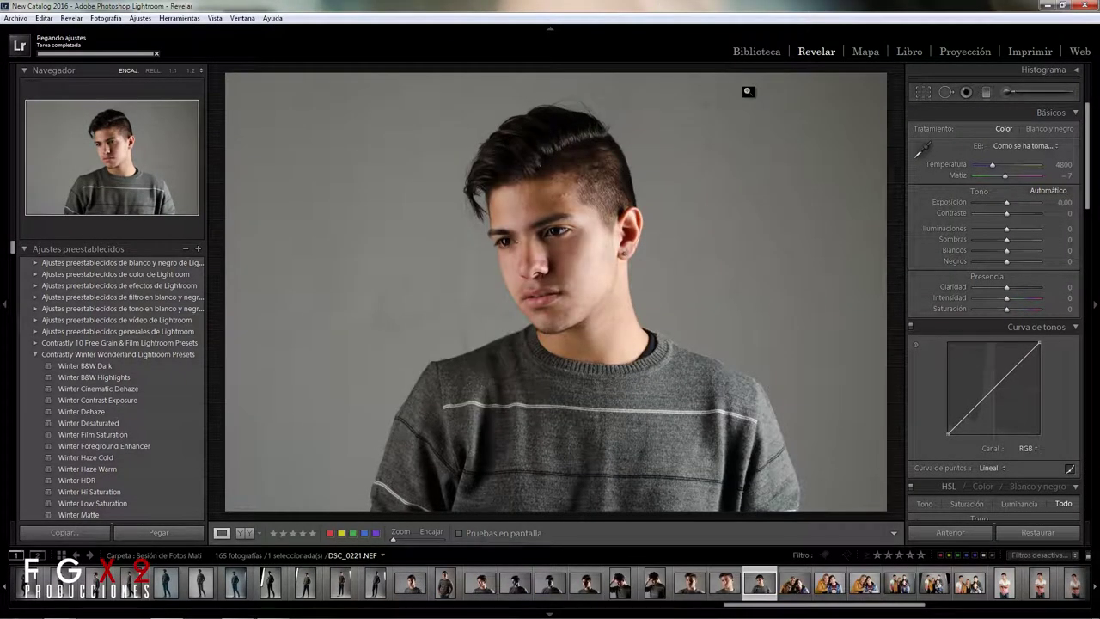
{"action": "left_click", "coordinate": [1007, 92]}
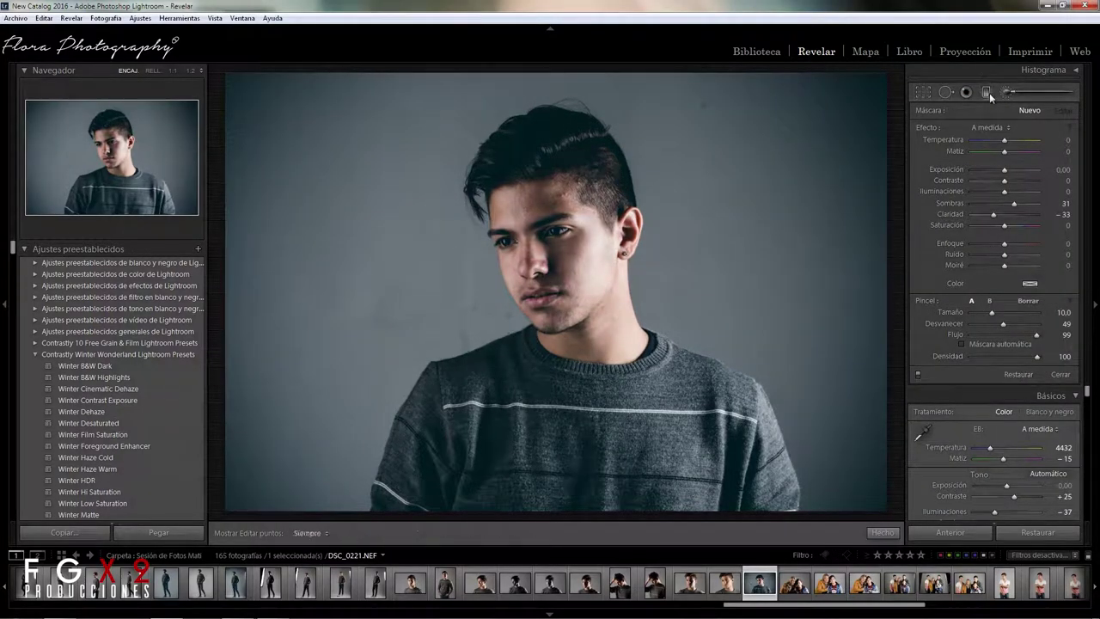
{"action": "left_click", "coordinate": [989, 92]}
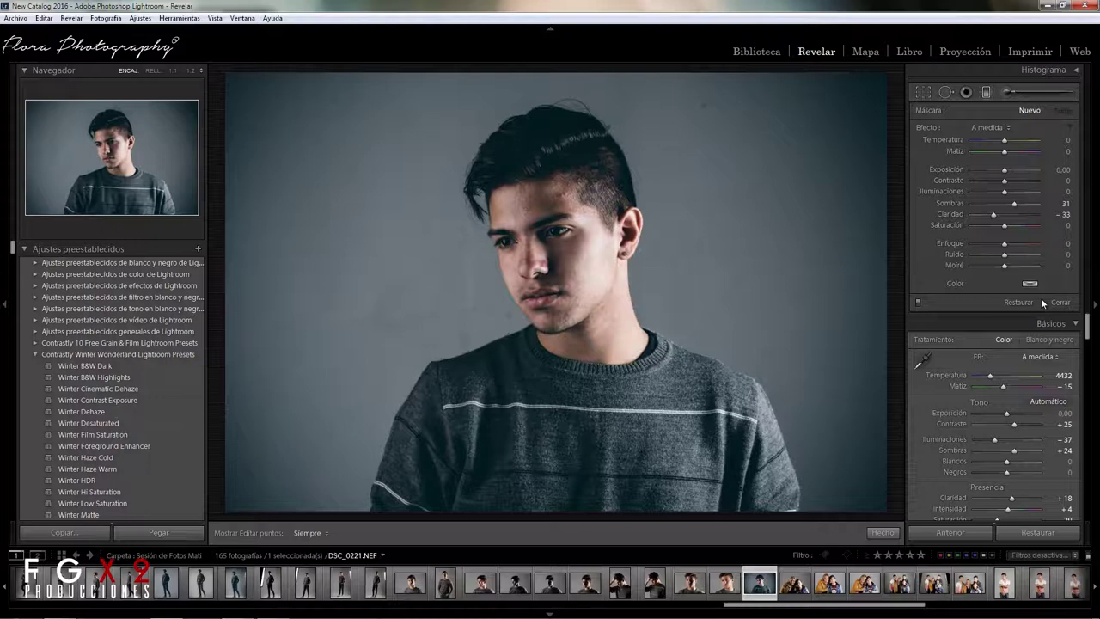
{"action": "left_click", "coordinate": [1053, 301]}
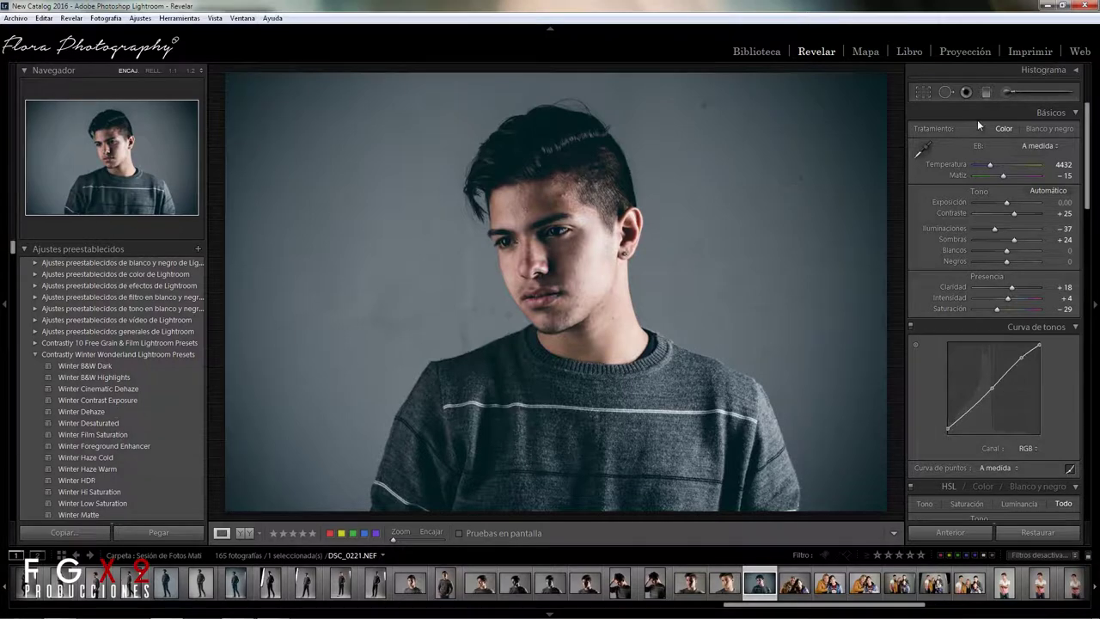
Paint a brush adjustment over the face with shadows +43 and clarity −19
{"action": "left_click", "coordinate": [1011, 94]}
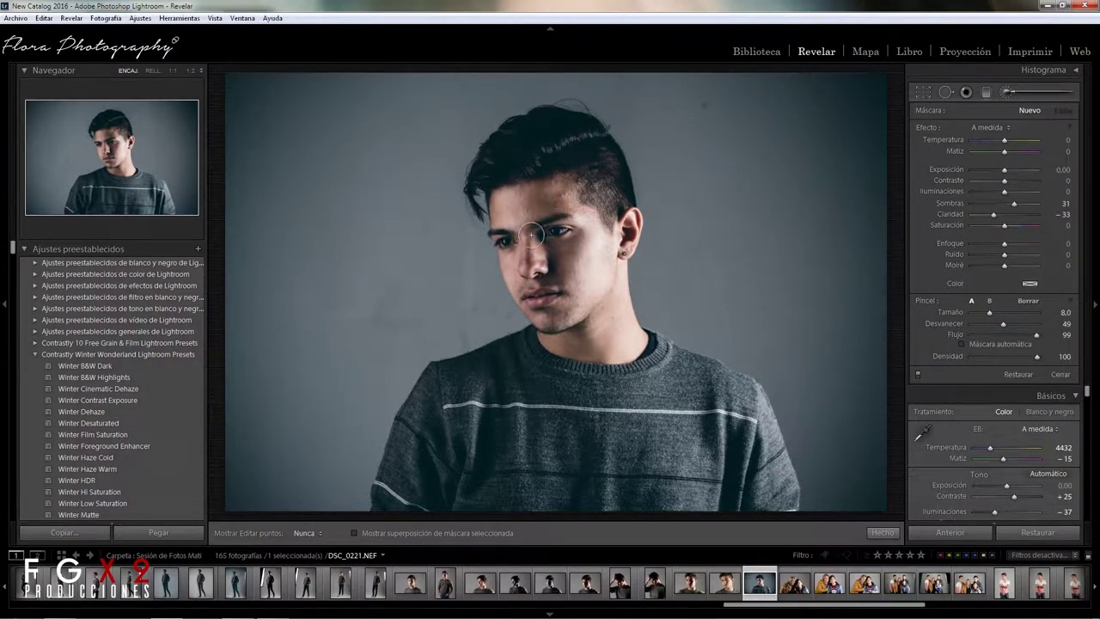
{"action": "left_click_drag", "start_coordinate": [520, 288], "coordinate": [562, 314]}
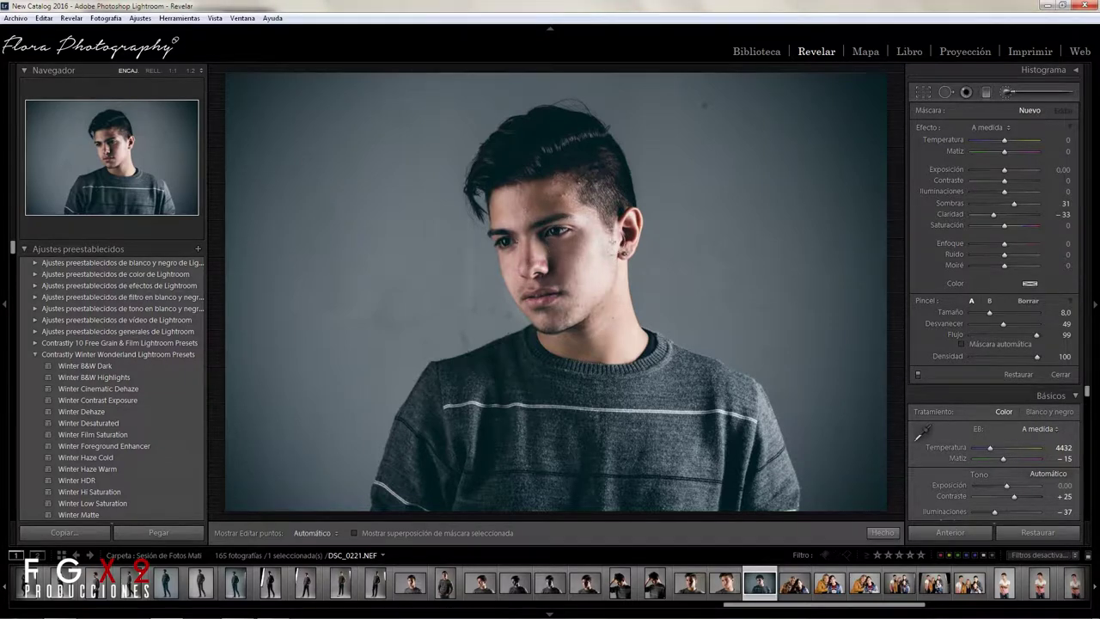
{"action": "mouse_move", "coordinate": [1014, 202]}
{"action": "left_mouse_down"}
{"action": "mouse_move", "coordinate": [1028, 204]}
{"action": "mouse_move", "coordinate": [1017, 204]}
{"action": "left_mouse_up"}
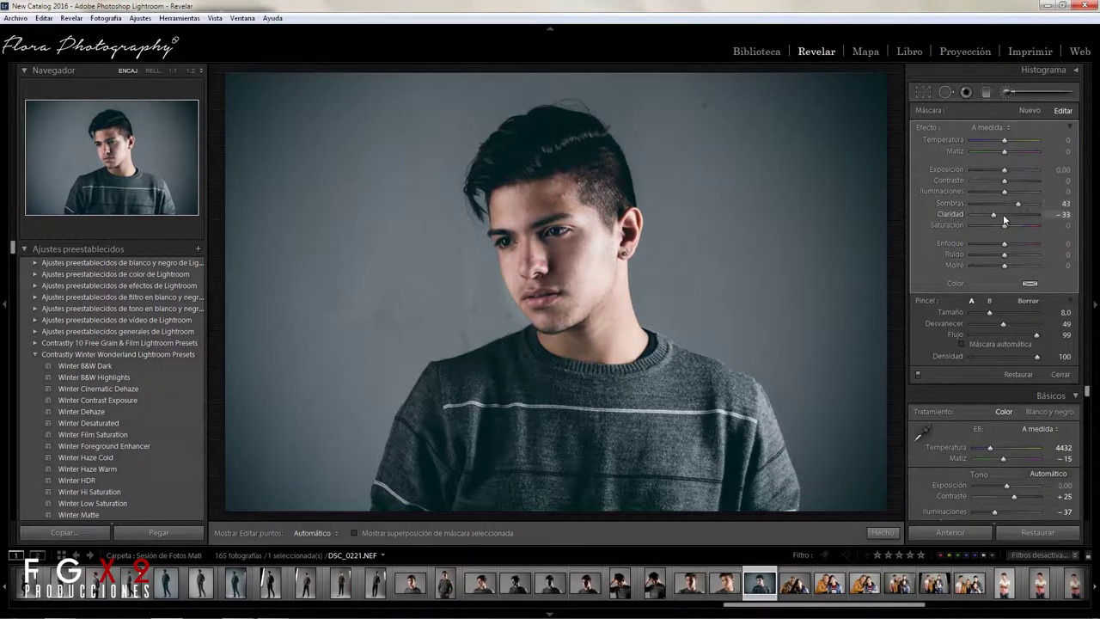
{"action": "left_click", "coordinate": [191, 70]}
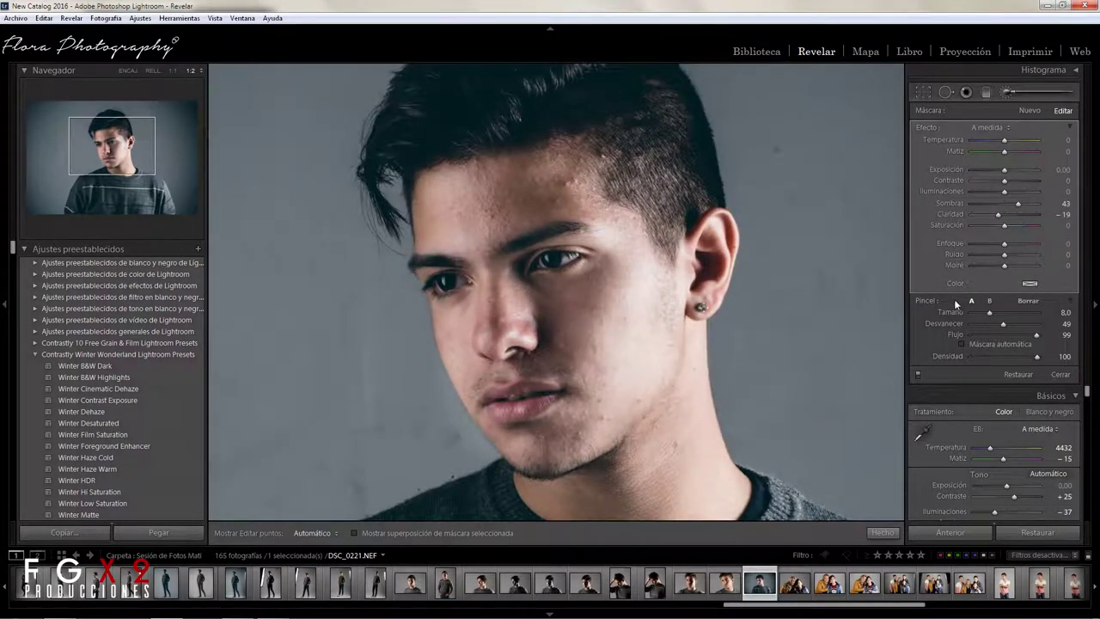
{"action": "left_click", "coordinate": [1060, 376]}
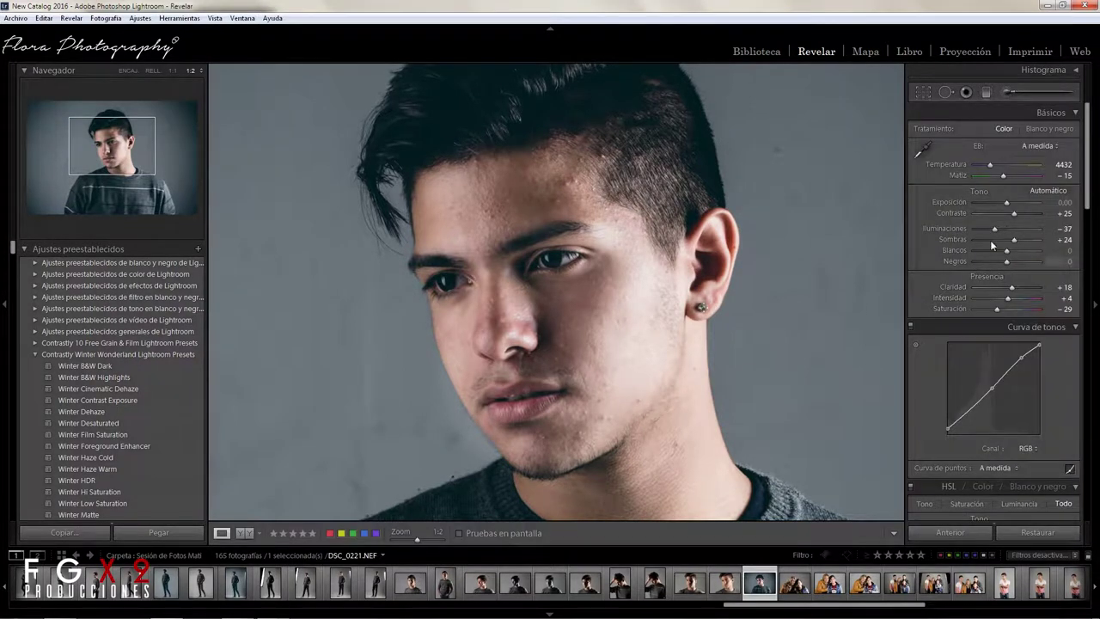
Lower the global highlights to −69 in Básicos
{"action": "left_click_drag", "start_coordinate": [995, 229], "coordinate": [985, 230]}
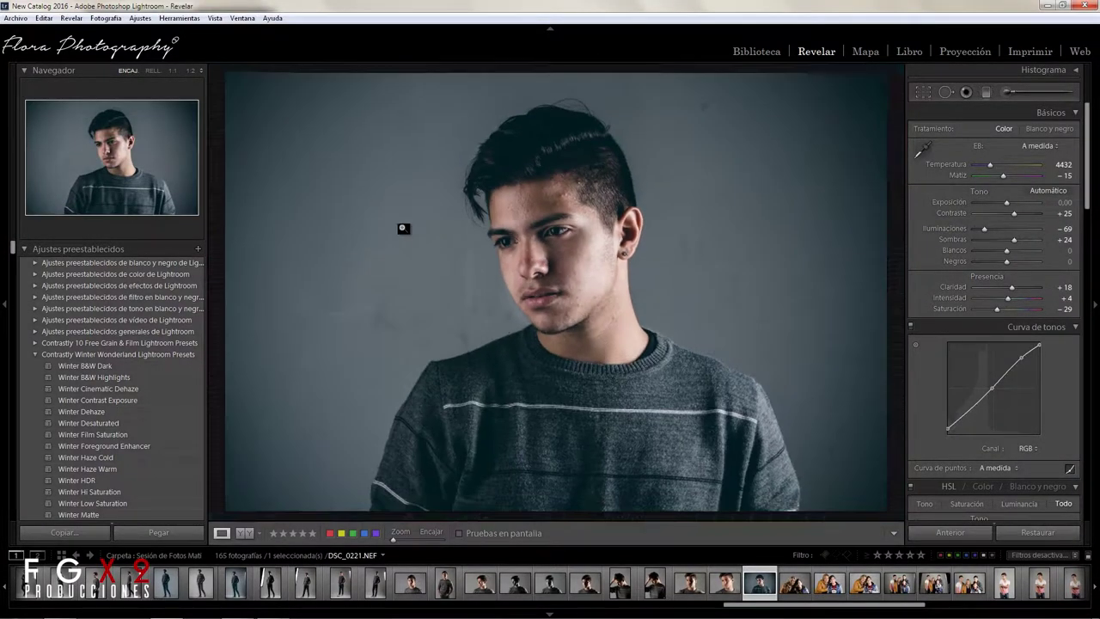
{"action": "left_click", "coordinate": [403, 229]}
{"action": "left_click", "coordinate": [1007, 91]}
Brush shadows +31, clarity −33 over the grey background left of the subject
{"action": "left_click", "coordinate": [946, 92]}
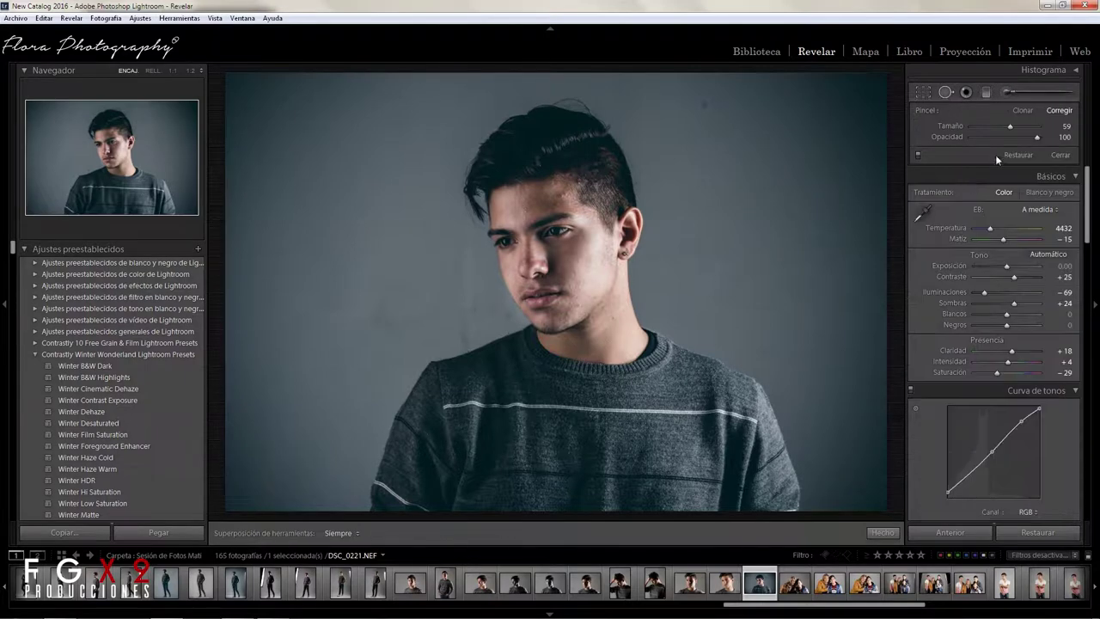
{"action": "left_click", "coordinate": [1006, 92]}
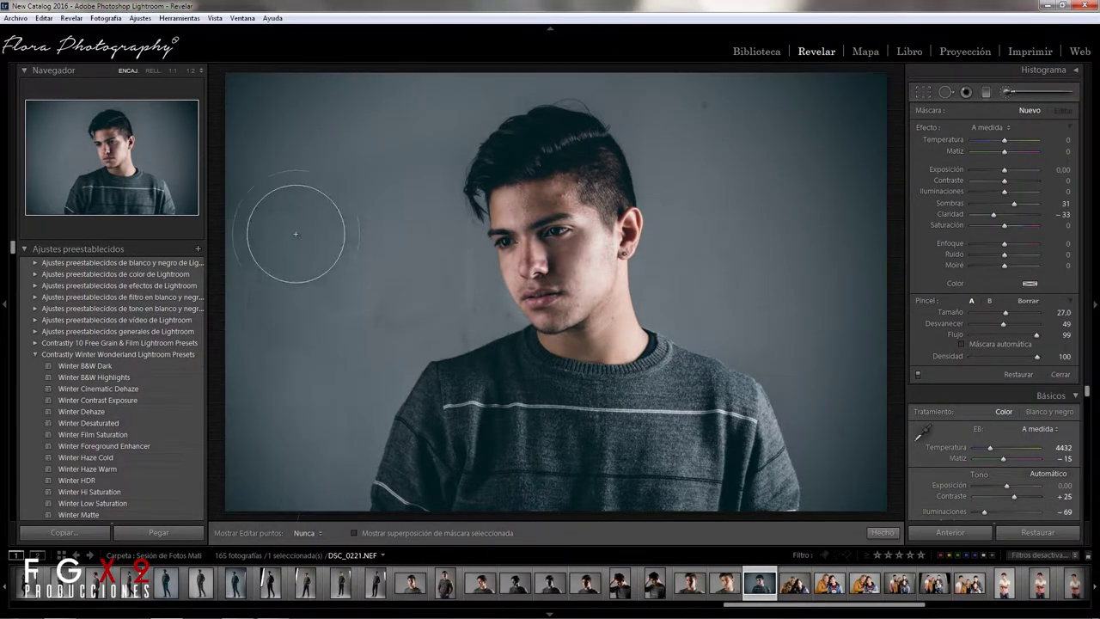
{"action": "left_click_drag", "start_coordinate": [416, 195], "coordinate": [441, 233]}
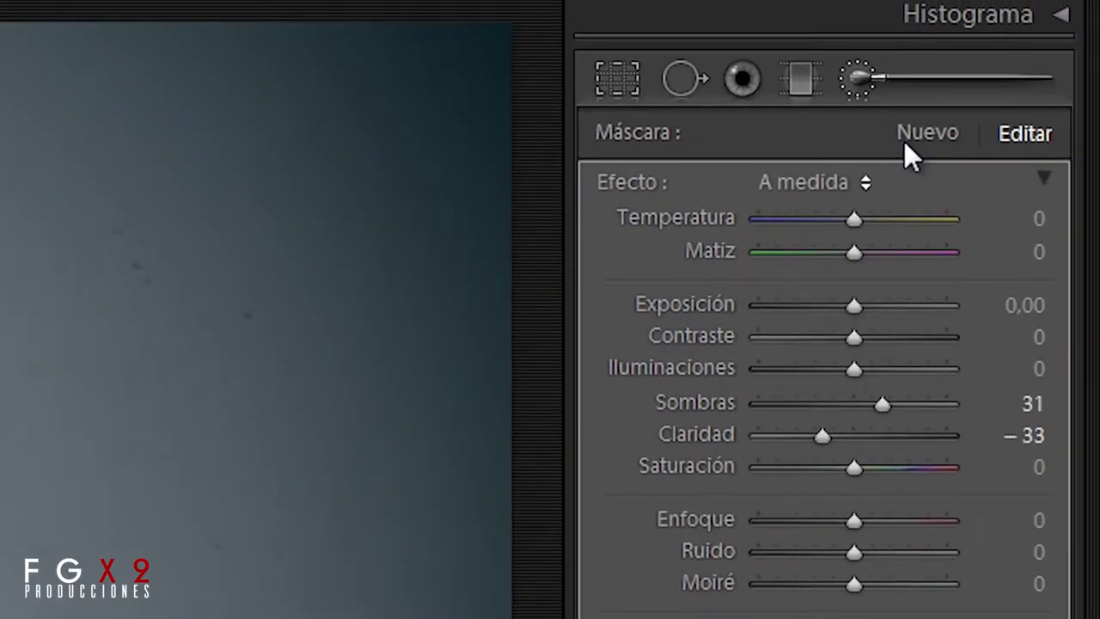
Add a new painted adjustment with shadows +66 and set another adjustment's clarity to −15
{"action": "left_click", "coordinate": [904, 141]}
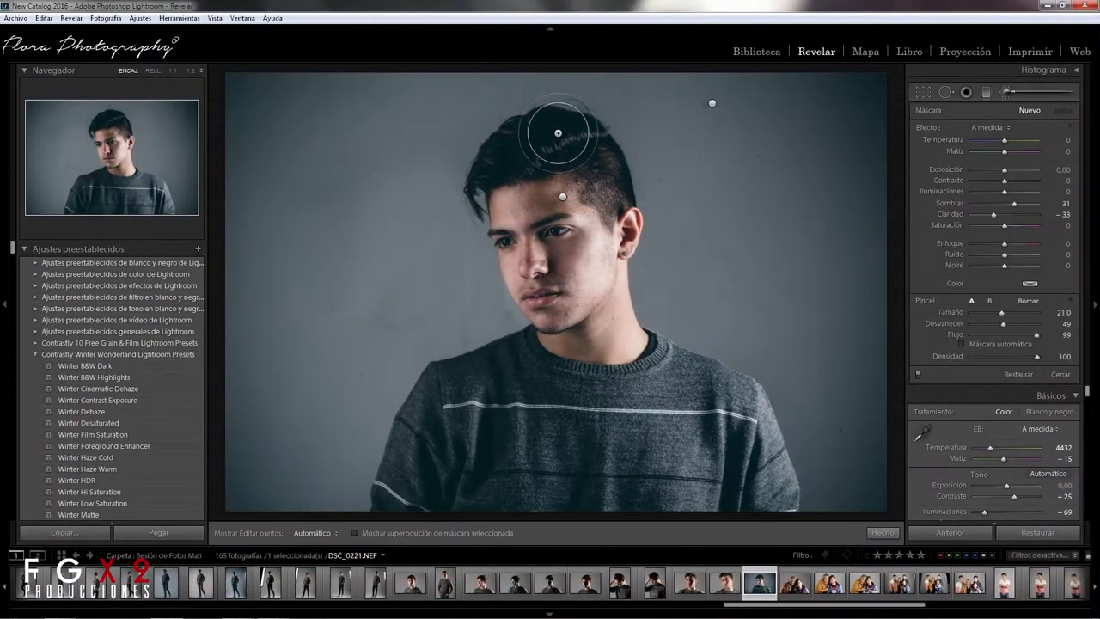
{"action": "left_click_drag", "start_coordinate": [1014, 203], "coordinate": [1025, 204]}
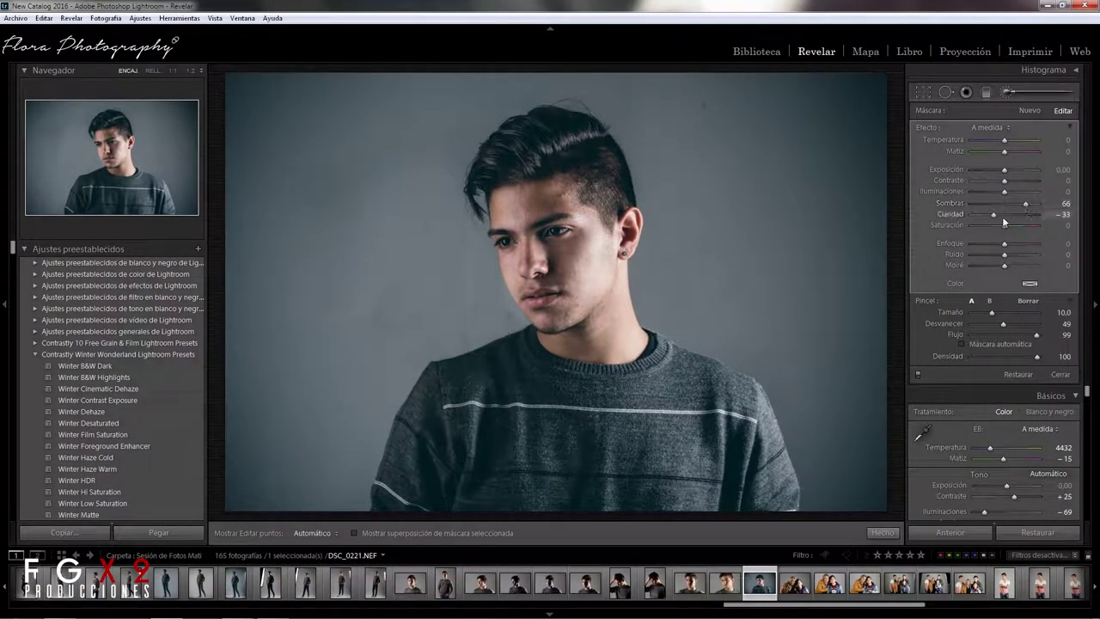
{"action": "left_click", "coordinate": [615, 179]}
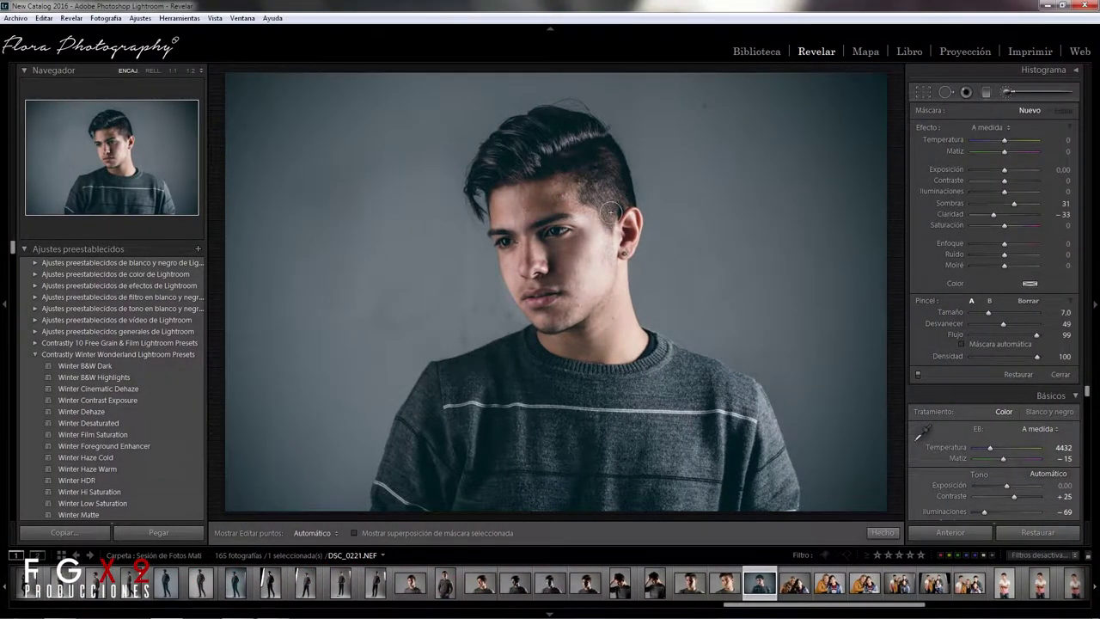
{"action": "left_click_drag", "start_coordinate": [1008, 214], "coordinate": [998, 203]}
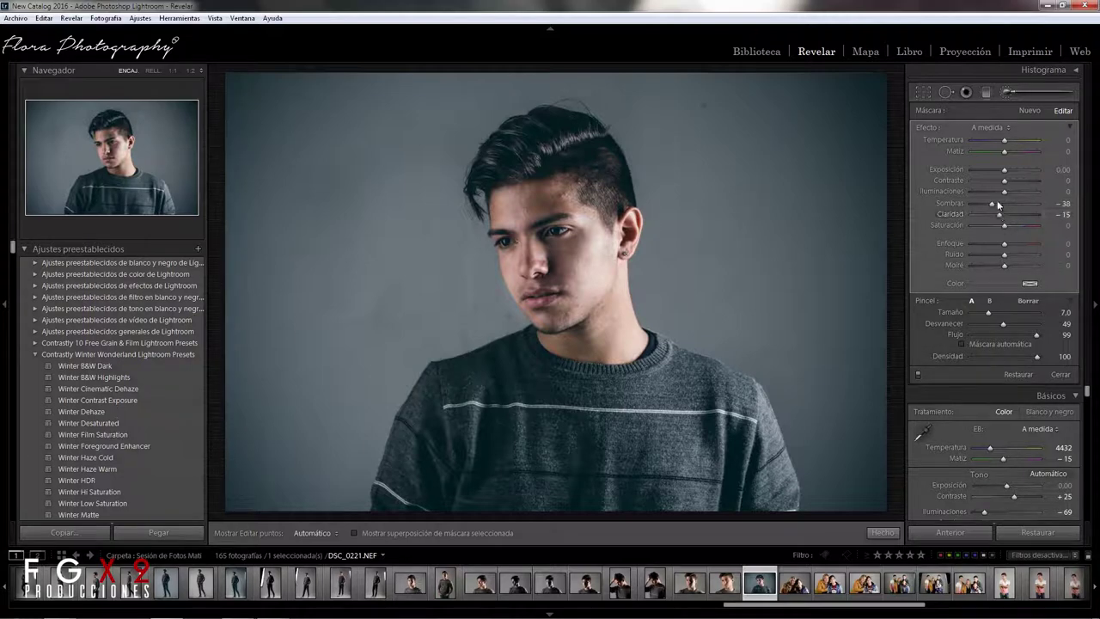
At full size on the face, raise the adjustment's saturation to 31 and lift its highlights
{"action": "key", "text": "h"}
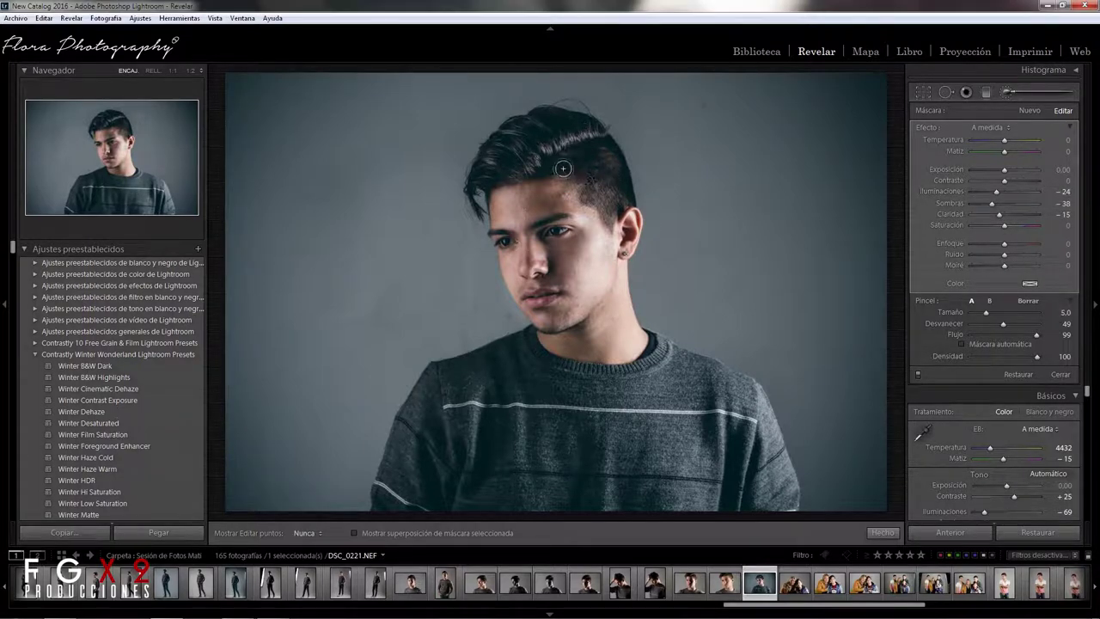
{"action": "scroll", "coordinate": [606, 156], "scroll_direction": "down", "scroll_amount": 2}
{"action": "left_click", "coordinate": [173, 70]}
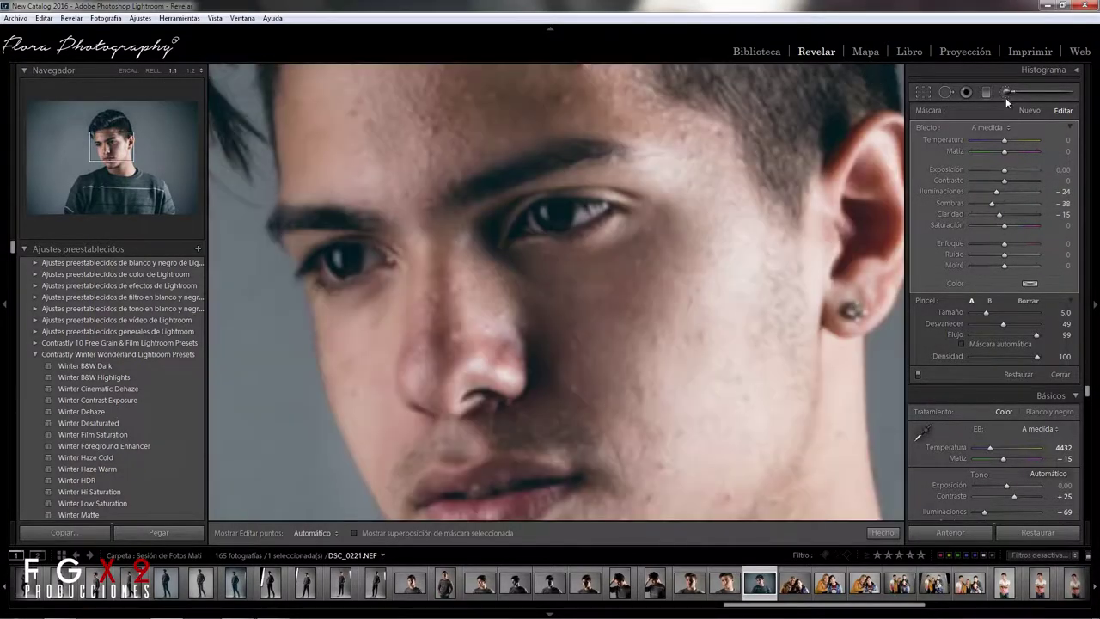
{"action": "left_click", "coordinate": [986, 92]}
{"action": "key", "text": "k"}
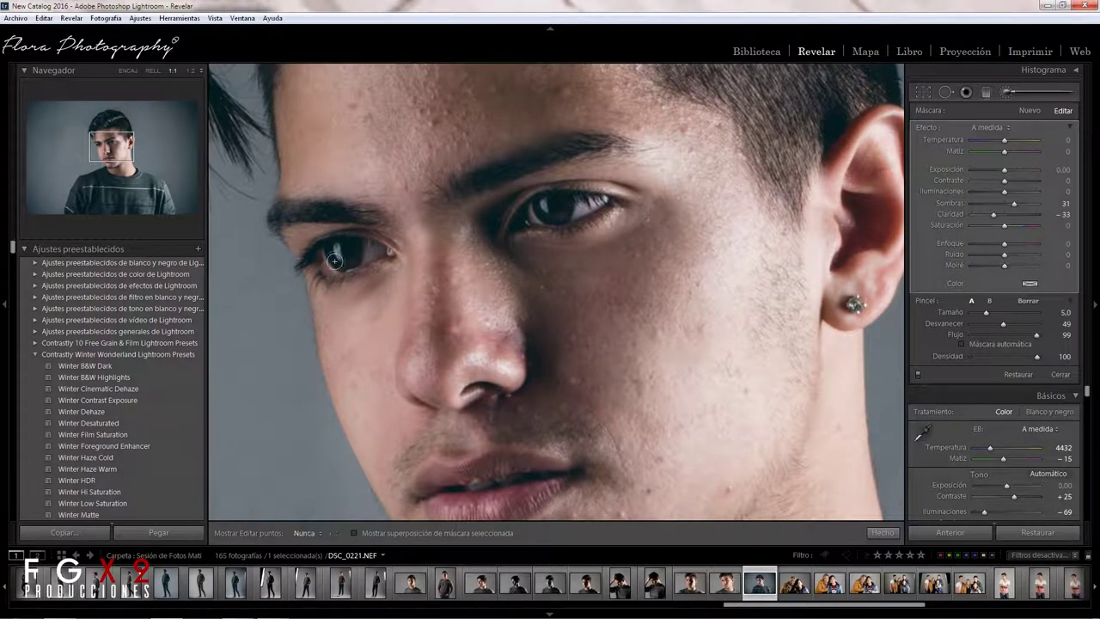
{"action": "left_click_drag", "start_coordinate": [1004, 225], "coordinate": [1017, 224]}
{"action": "mouse_move", "coordinate": [1022, 203]}
{"action": "left_mouse_down"}
{"action": "mouse_move", "coordinate": [1034, 203]}
{"action": "mouse_move", "coordinate": [1008, 213]}
{"action": "mouse_move", "coordinate": [1017, 191]}
{"action": "left_mouse_up"}
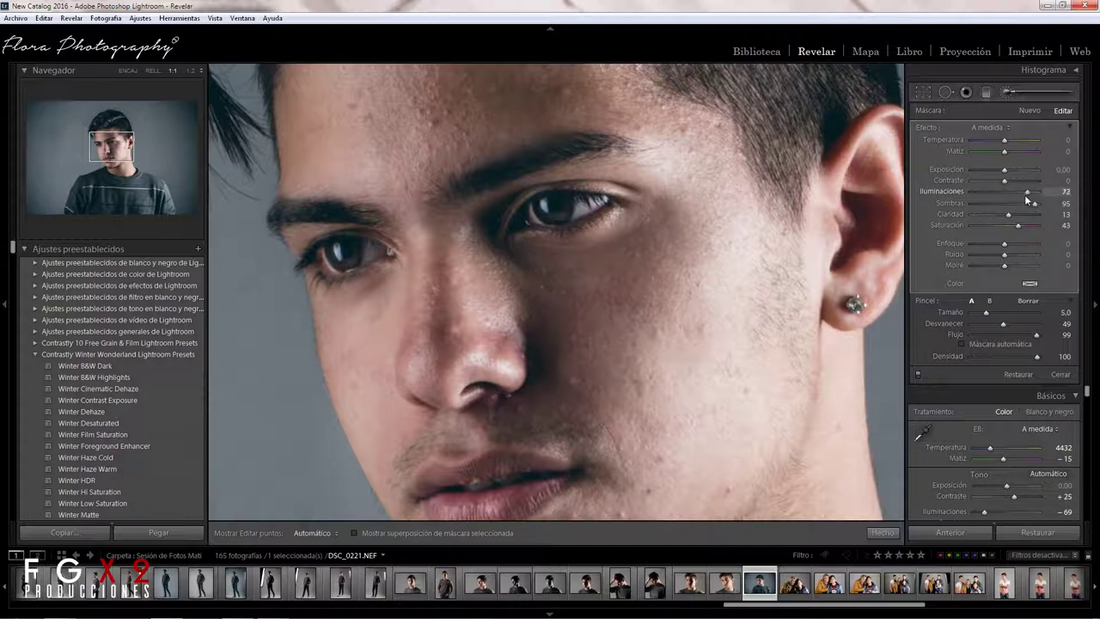
Lower the adjustment's contrast to −27 and check the face at half size
{"action": "key", "text": "h"}
{"action": "scroll", "coordinate": [593, 313], "scroll_direction": "up", "scroll_amount": 3}
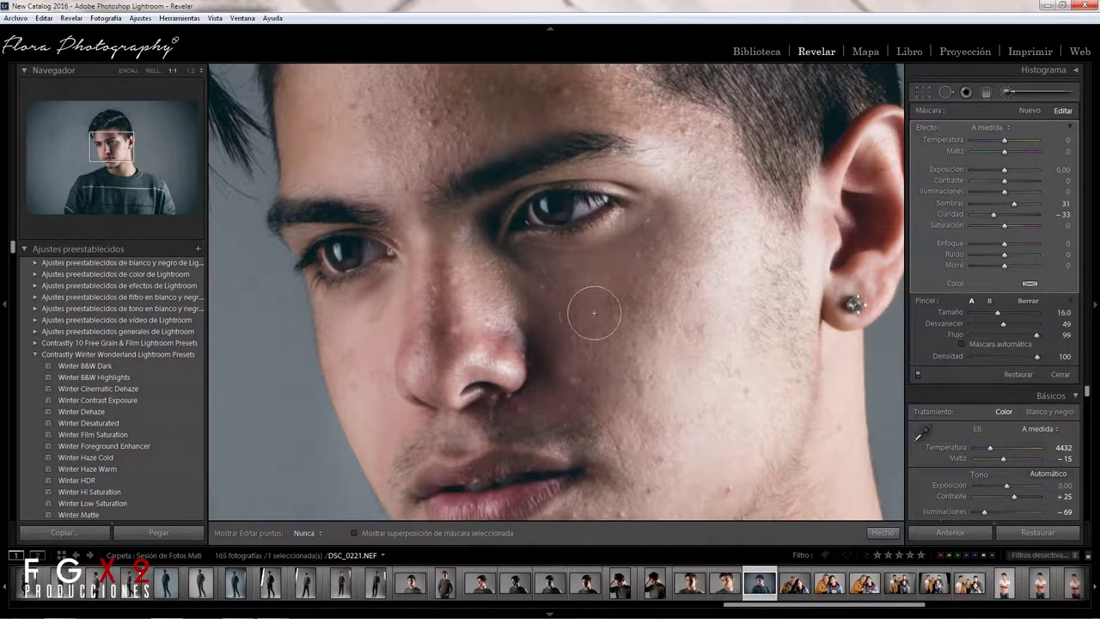
{"action": "key", "text": "h"}
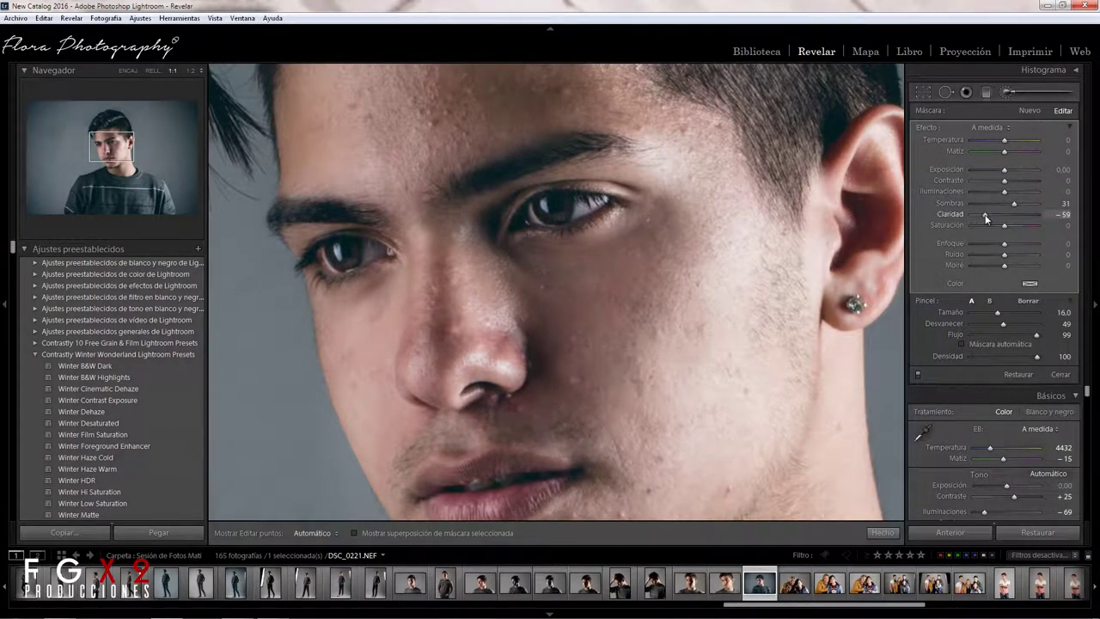
{"action": "left_click_drag", "start_coordinate": [1003, 180], "coordinate": [995, 180]}
{"action": "scroll", "coordinate": [521, 284], "scroll_direction": "up", "scroll_amount": 2}
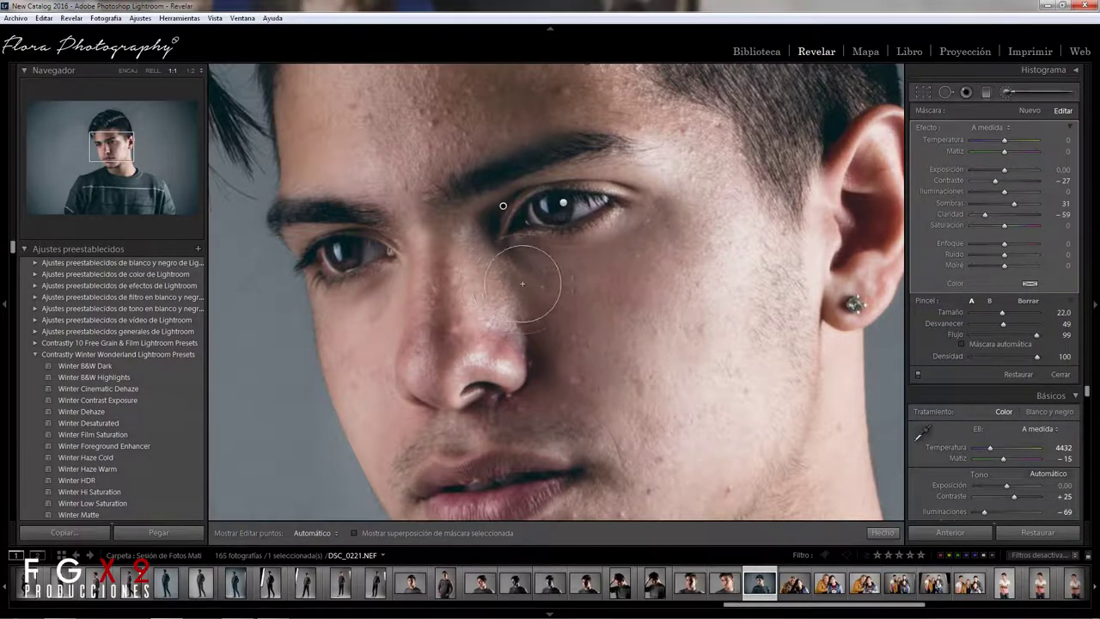
{"action": "left_click", "coordinate": [190, 71]}
Select another local adjustment on the face and switch the brush to Erase mode
{"action": "left_click", "coordinate": [112, 146]}
{"action": "scroll", "coordinate": [542, 199], "scroll_direction": "down", "scroll_amount": 2}
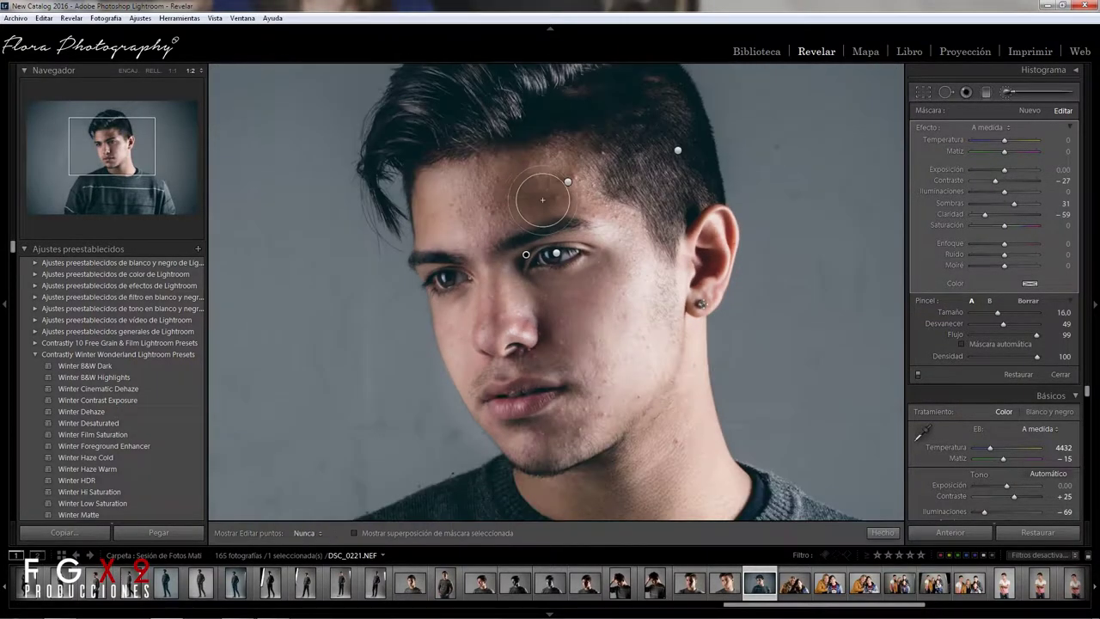
{"action": "scroll", "coordinate": [542, 199], "scroll_direction": "down", "scroll_amount": 3}
{"action": "key", "text": "h"}
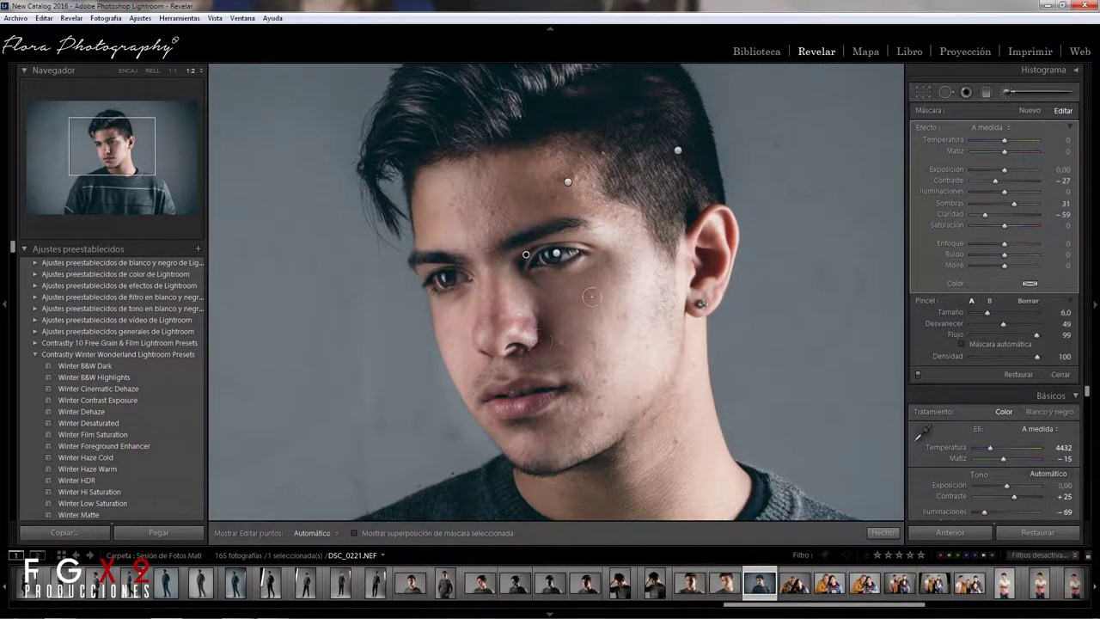
{"action": "left_click", "coordinate": [127, 70]}
{"action": "left_click", "coordinate": [584, 124]}
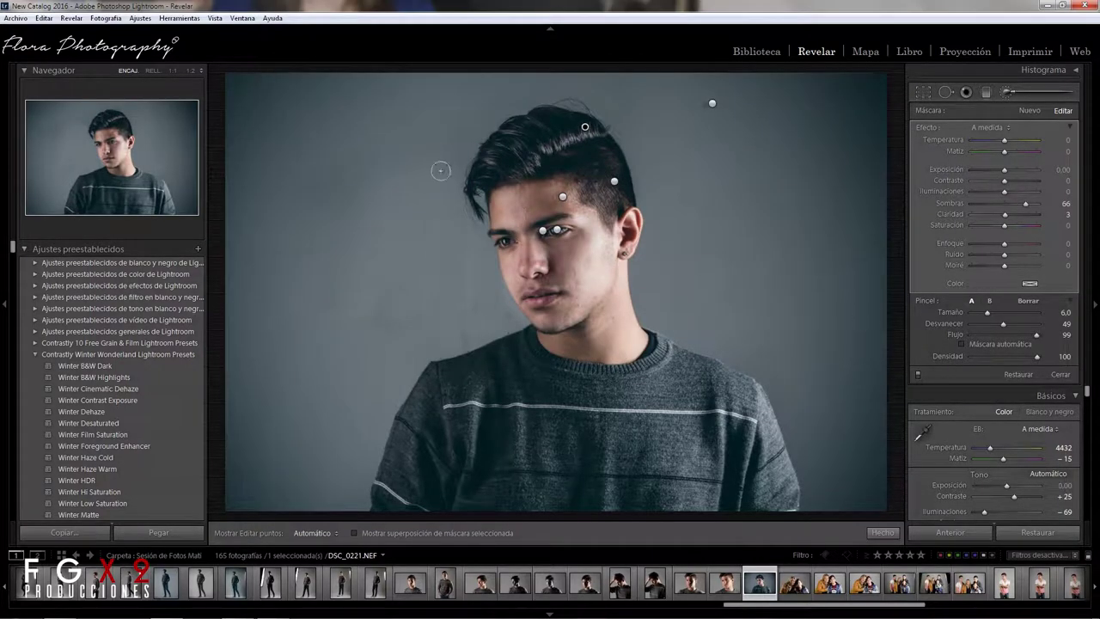
{"action": "key", "text": "h"}
{"action": "key", "text": "alt"}
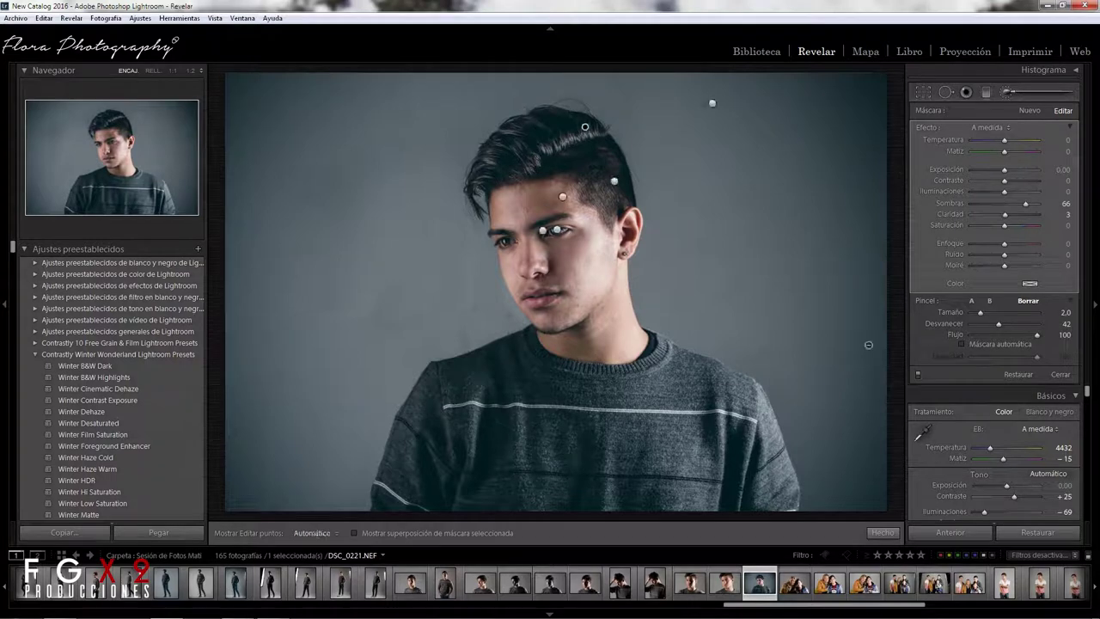
Reposition the portrait inside the crop frame for a tighter crop
{"action": "key", "text": "r"}
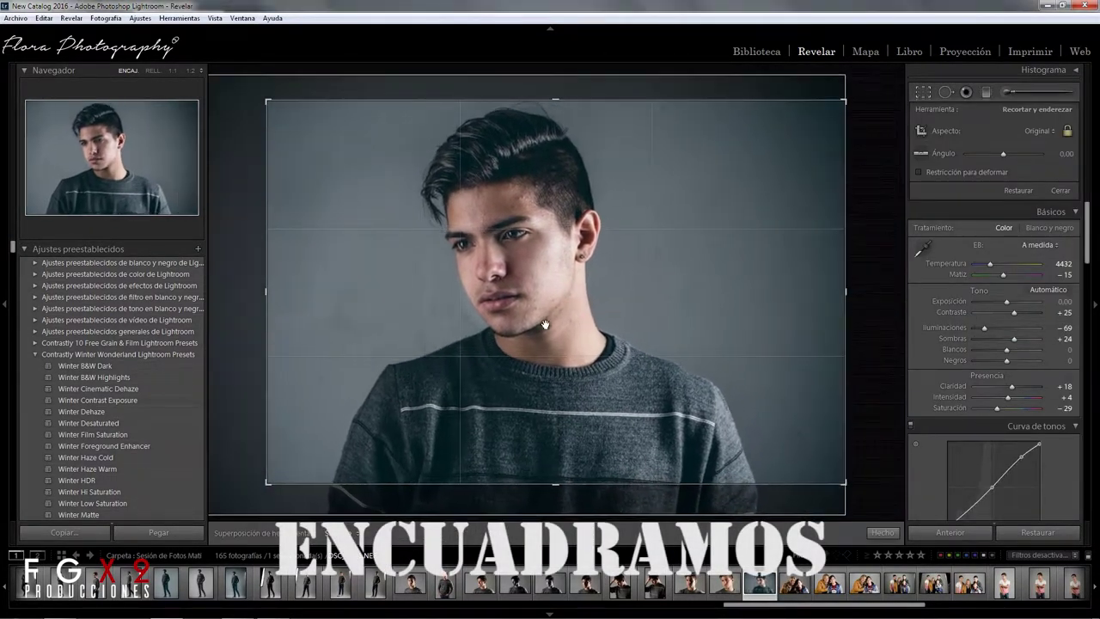
{"action": "left_click_drag", "start_coordinate": [635, 316], "coordinate": [796, 483]}
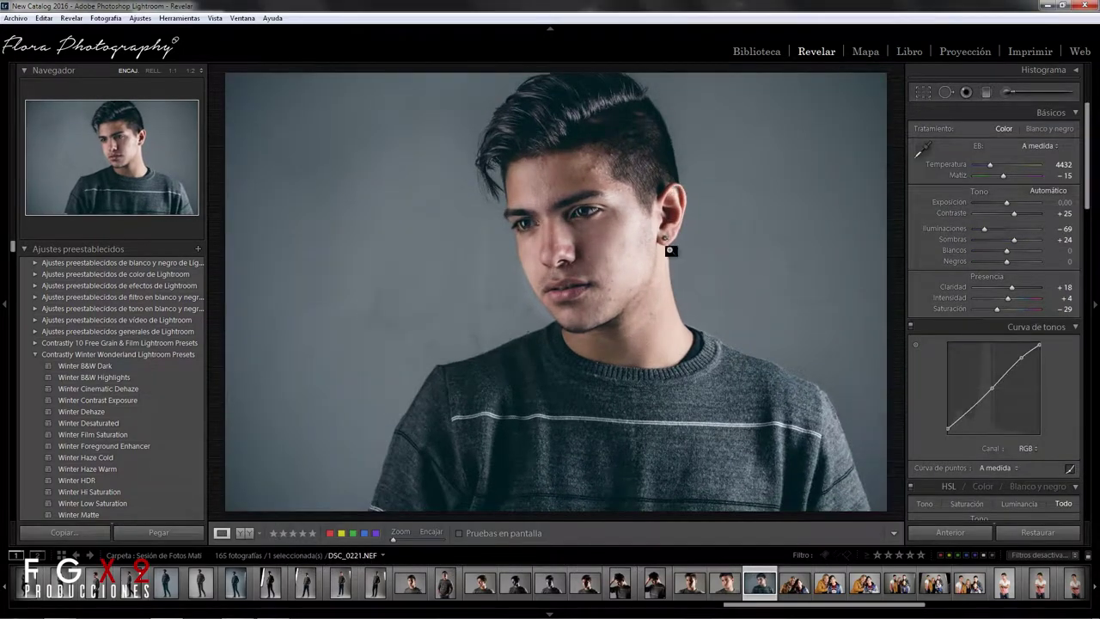
{"action": "left_click", "coordinate": [671, 250]}
{"action": "scroll", "coordinate": [945, 327], "scroll_direction": "down", "scroll_amount": 3}
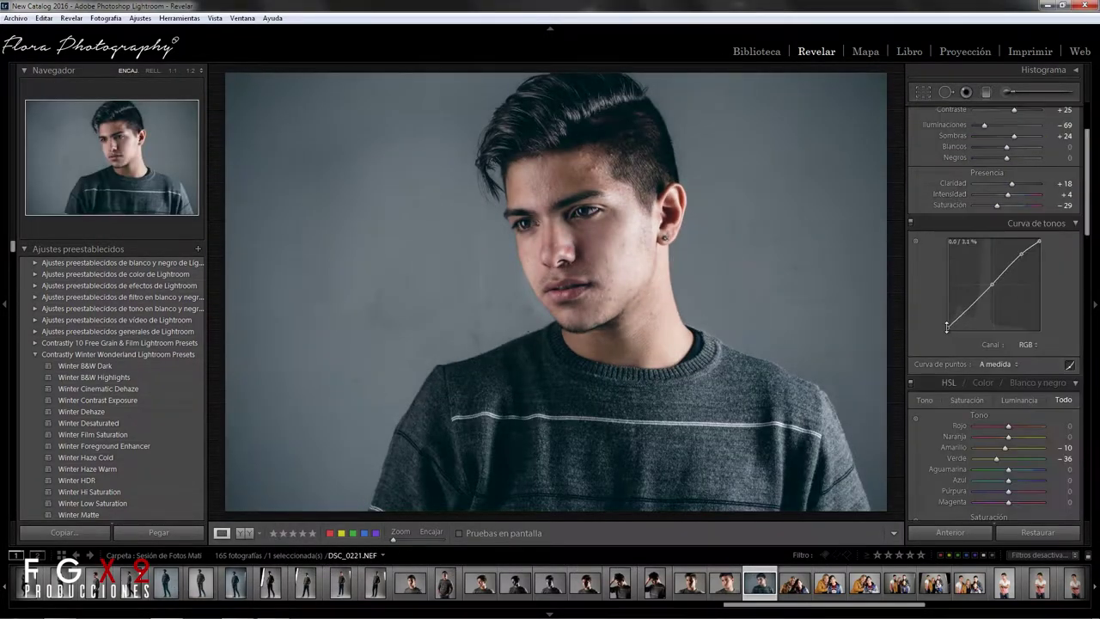
Undo the last brush stroke and send the photo to Photoshop CC 2015 for editing
{"action": "key", "text": "k"}
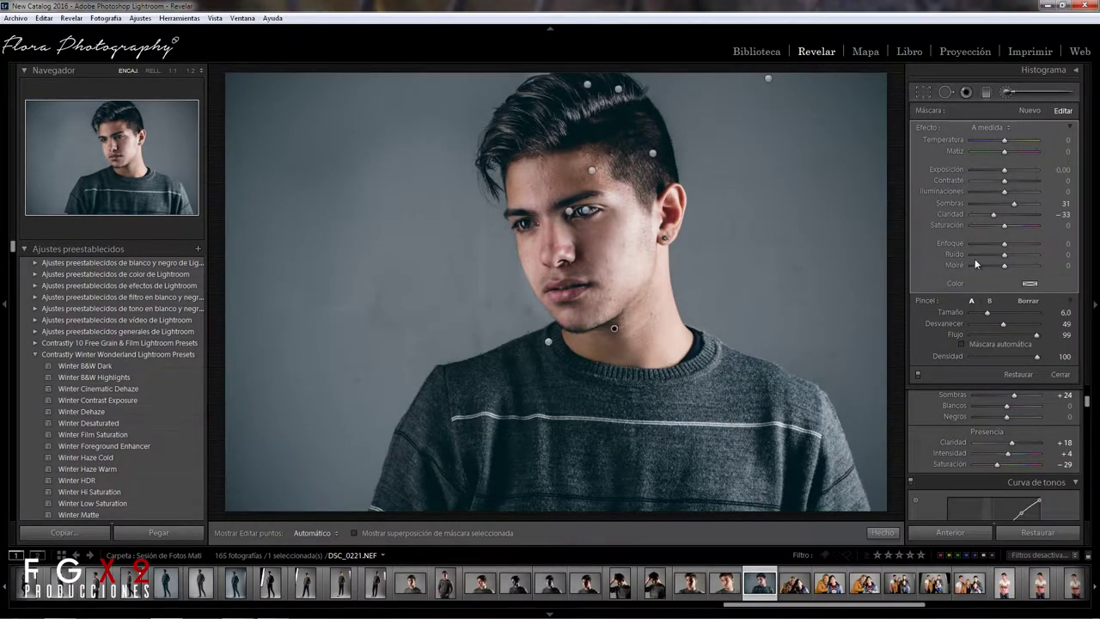
{"action": "key", "text": "ctrl+z"}
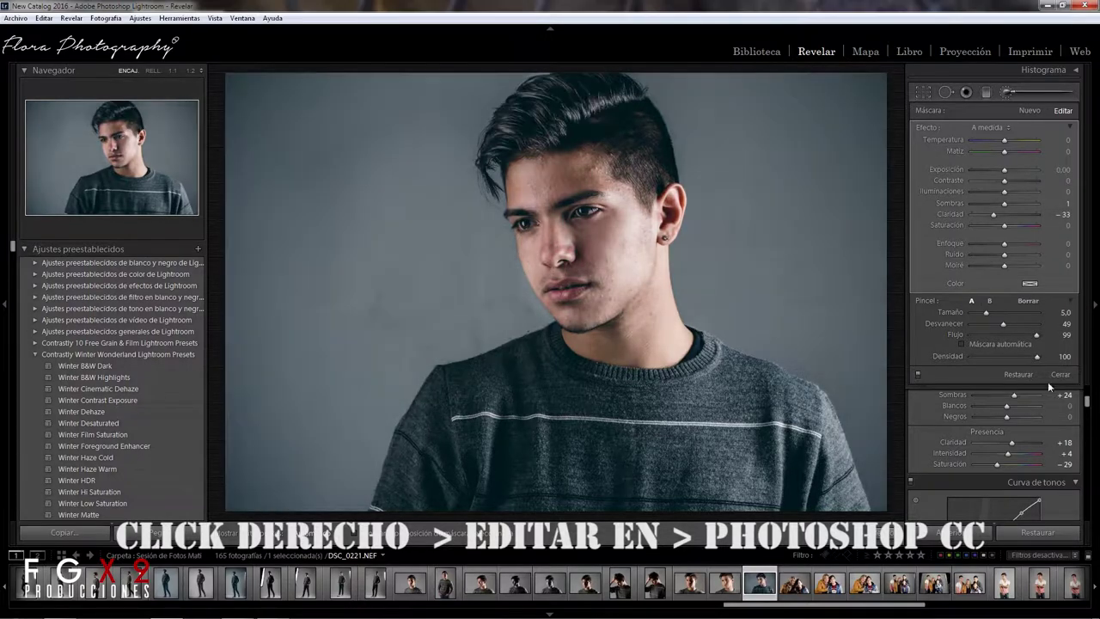
{"action": "left_click", "coordinate": [1047, 381]}
{"action": "right_click", "coordinate": [582, 259]}
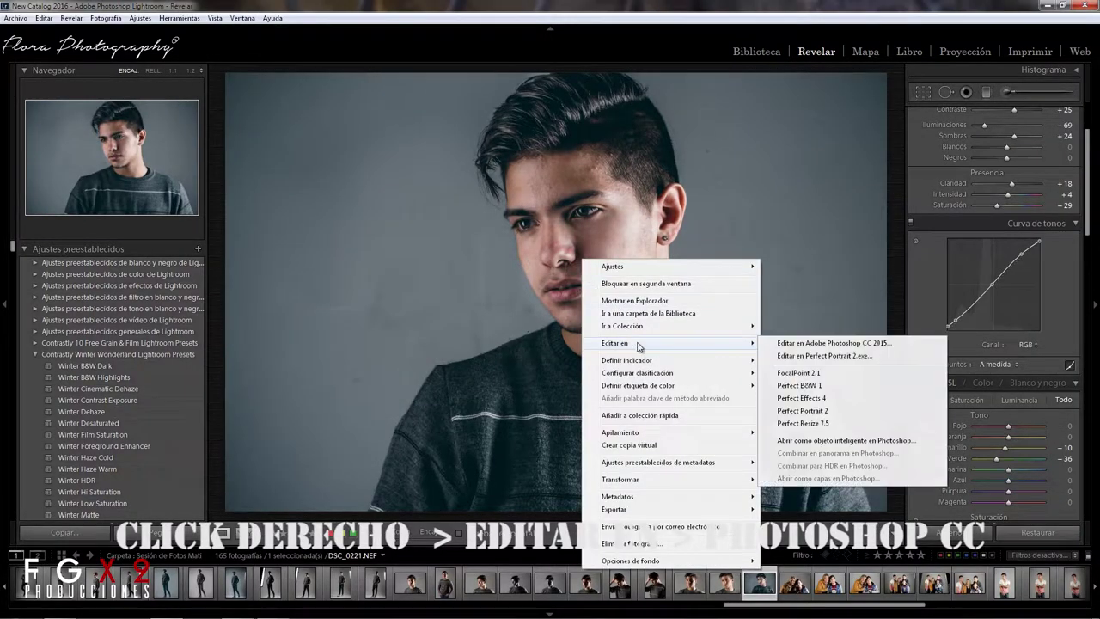
{"action": "left_click", "coordinate": [844, 344]}
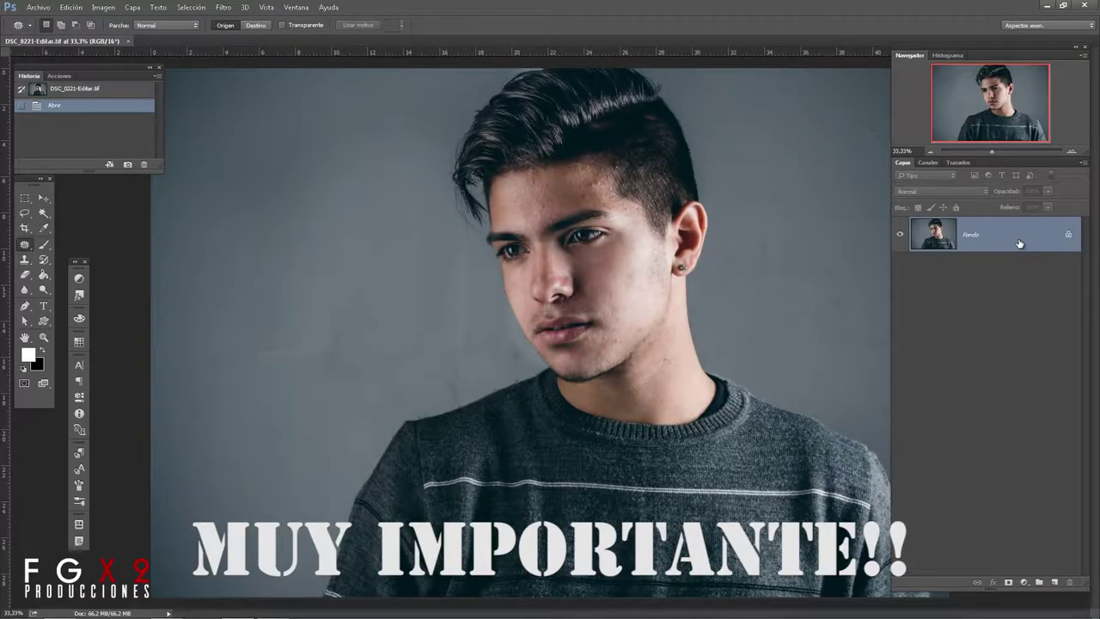
Duplicate the background into Capa 1 and set up the Spot Healing Brush size
{"action": "key", "text": "ctrl+j"}
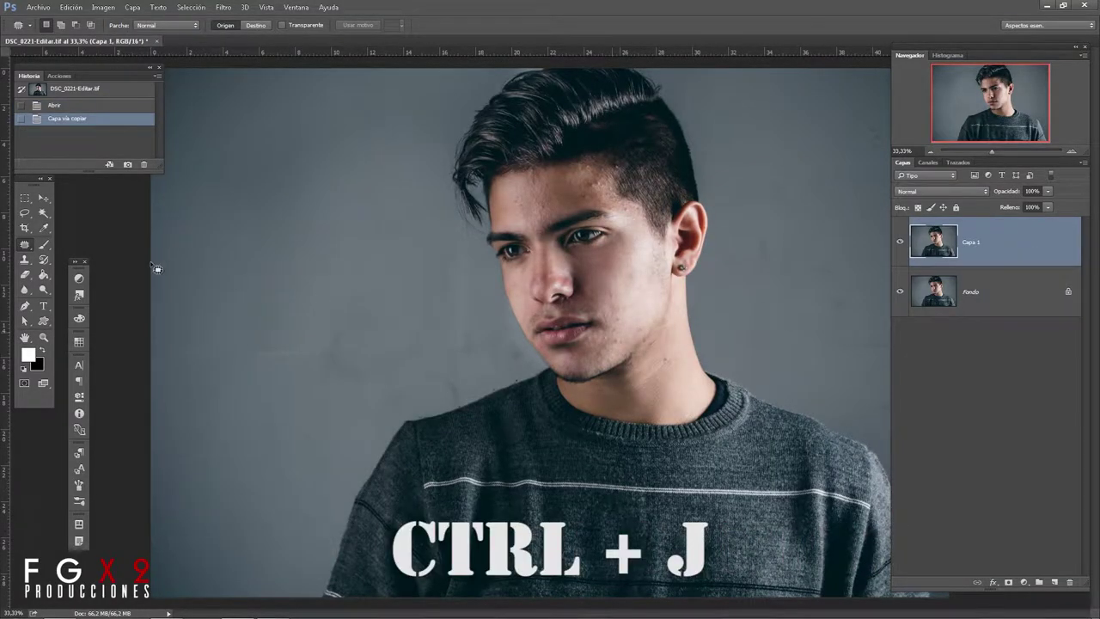
{"action": "right_click", "coordinate": [25, 245]}
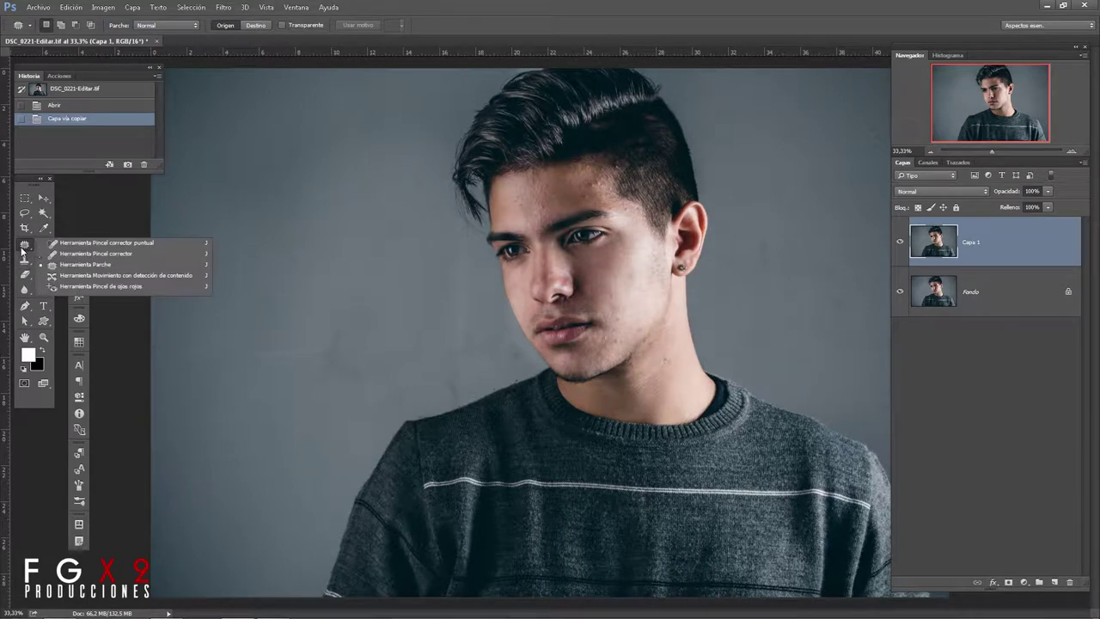
{"action": "left_click", "coordinate": [95, 242]}
{"action": "right_click", "coordinate": [344, 300]}
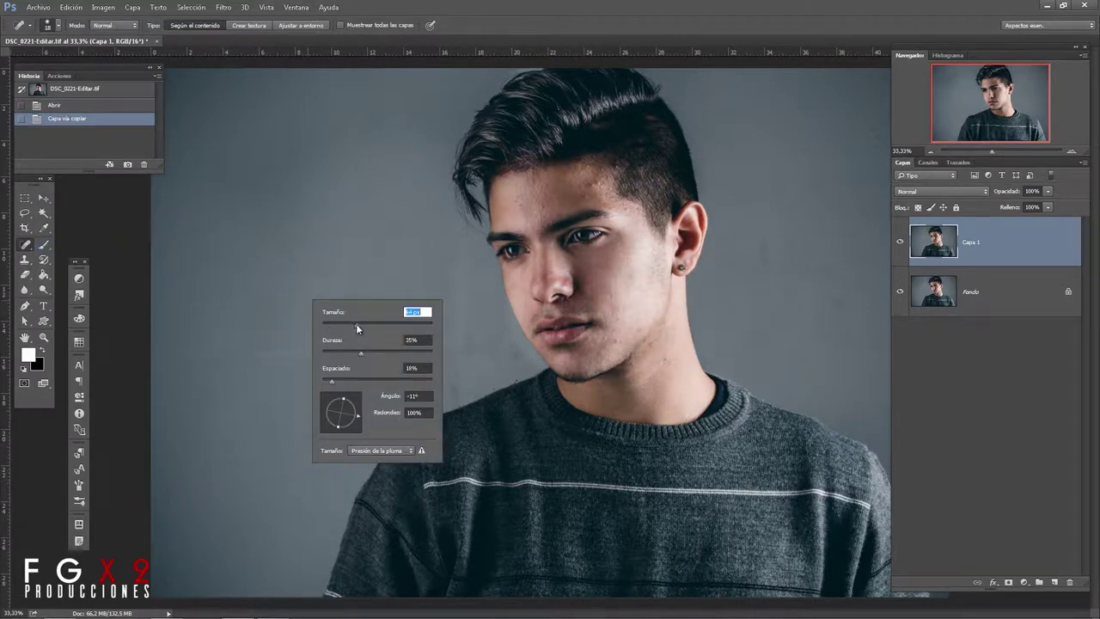
Heal the marks, streaks and spots on the backdrop left of the face
{"action": "left_click_drag", "start_coordinate": [184, 353], "coordinate": [329, 353]}
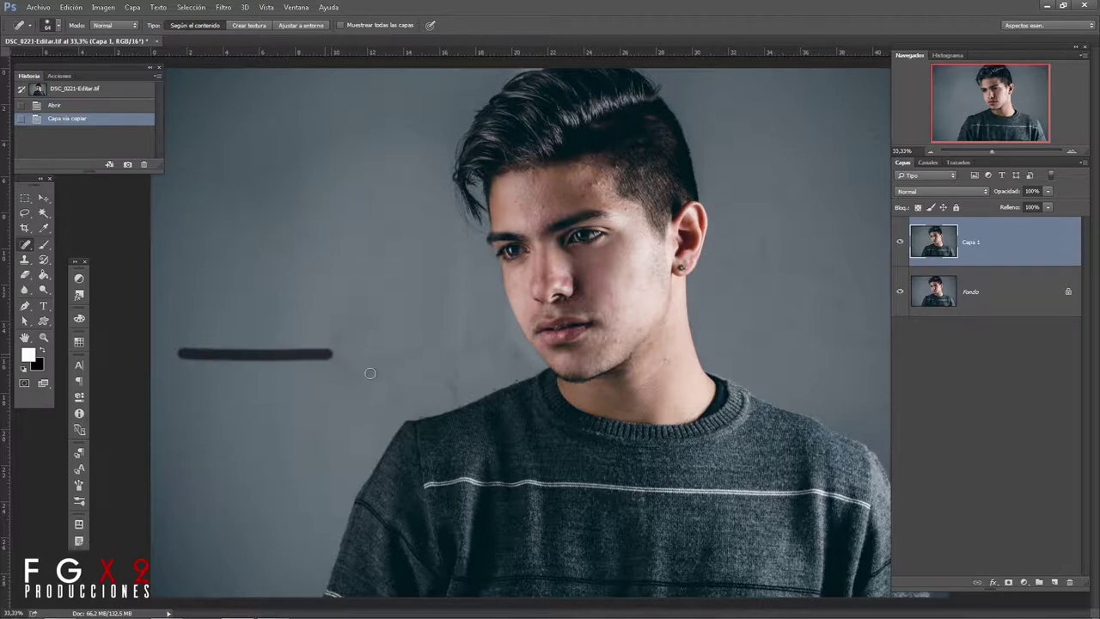
{"action": "left_click", "coordinate": [307, 438]}
{"action": "left_click_drag", "start_coordinate": [213, 344], "coordinate": [202, 470]}
{"action": "left_click", "coordinate": [345, 330]}
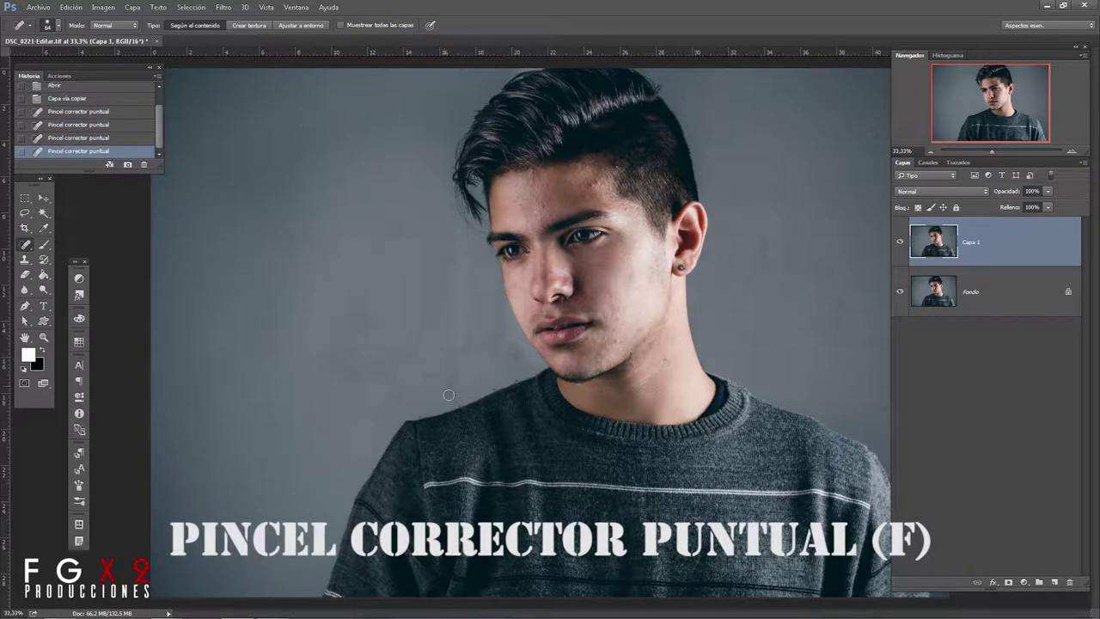
{"action": "left_click_drag", "start_coordinate": [448, 394], "coordinate": [425, 290]}
{"action": "left_click_drag", "start_coordinate": [449, 348], "coordinate": [468, 279]}
{"action": "left_click", "coordinate": [486, 345]}
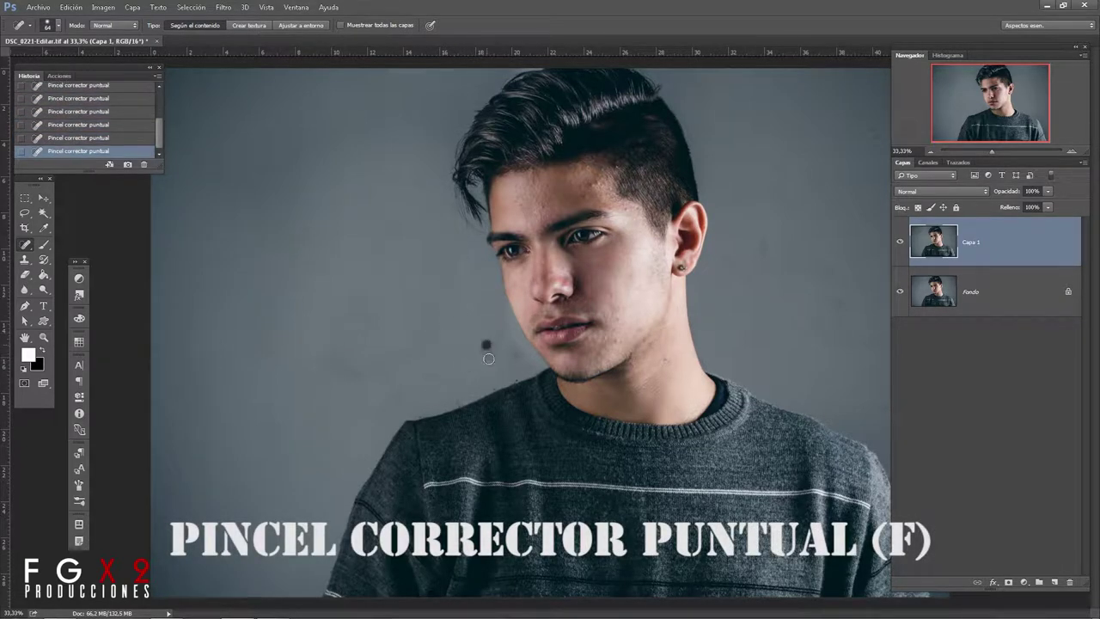
Heal the streaks and spots on the right backdrop, plus one more on the left
{"action": "left_click_drag", "start_coordinate": [761, 233], "coordinate": [756, 344]}
{"action": "left_click", "coordinate": [861, 115]}
{"action": "left_click", "coordinate": [929, 152]}
{"action": "right_click", "coordinate": [766, 335]}
{"action": "left_click", "coordinate": [838, 335]}
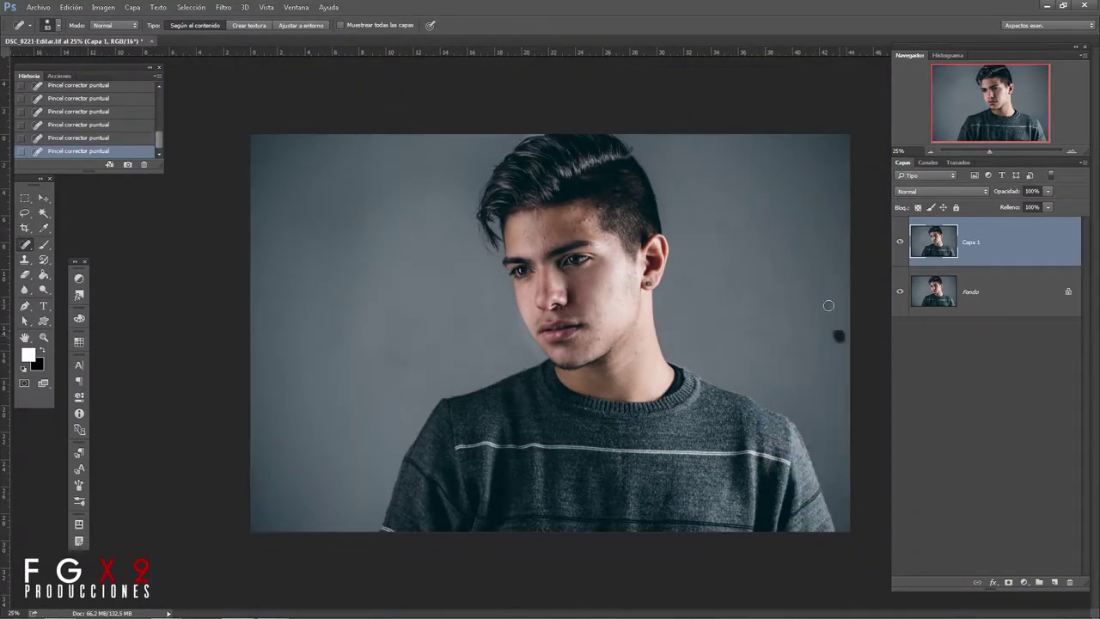
{"action": "left_click_drag", "start_coordinate": [724, 284], "coordinate": [726, 220]}
{"action": "left_click", "coordinate": [405, 361]}
Liquify Capa 1, pushing the shoulder outline up and right with chin and lips frozen
{"action": "left_click", "coordinate": [224, 7]}
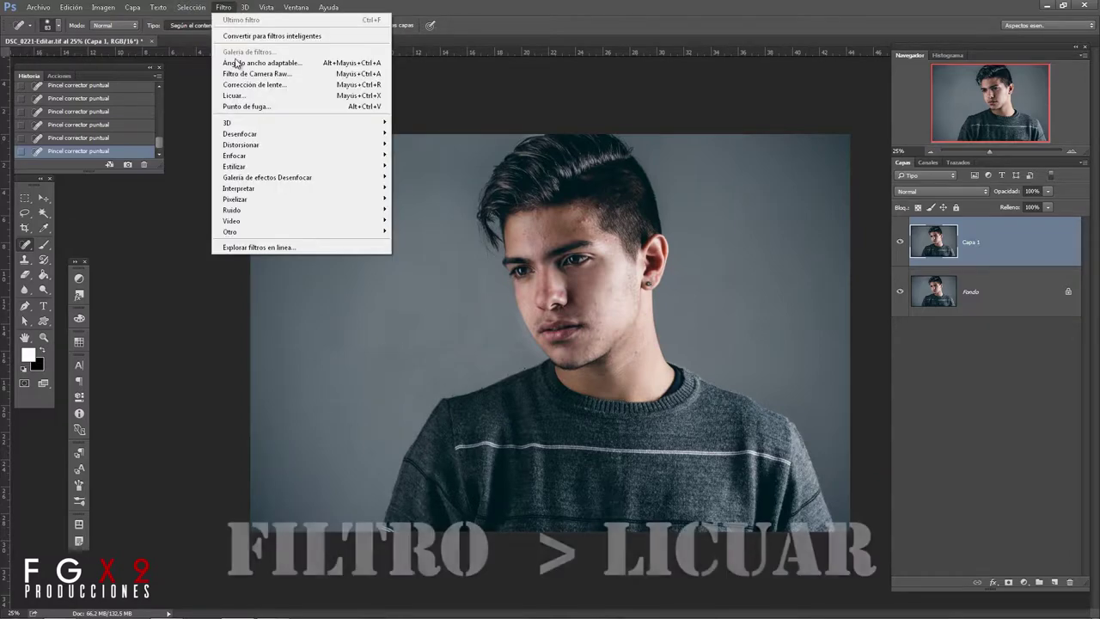
{"action": "left_click", "coordinate": [234, 95]}
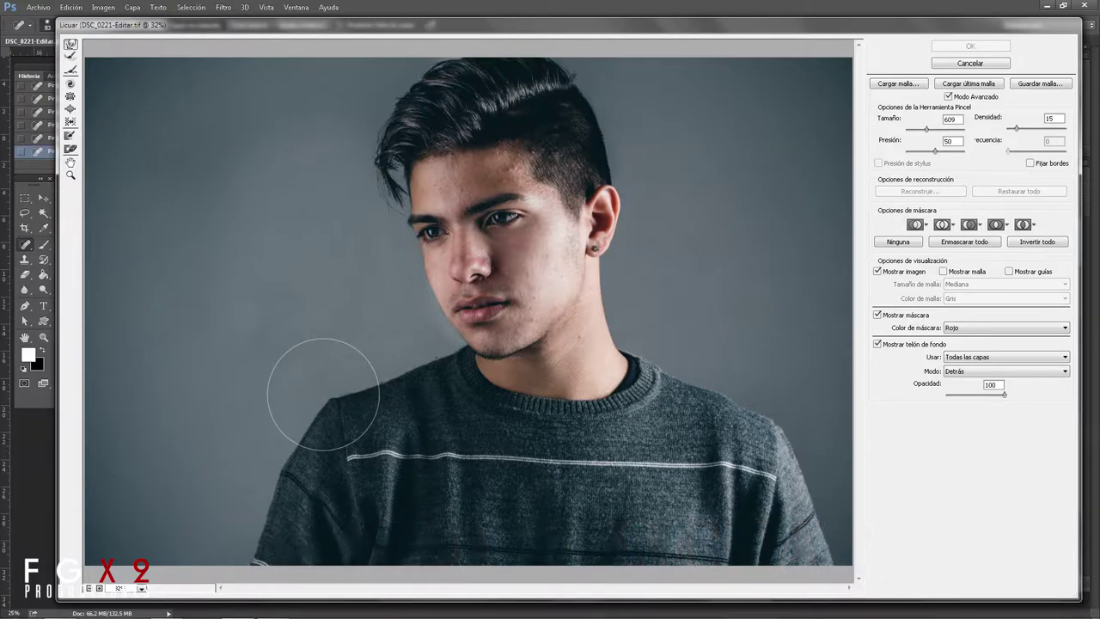
{"action": "left_click_drag", "start_coordinate": [358, 401], "coordinate": [405, 364]}
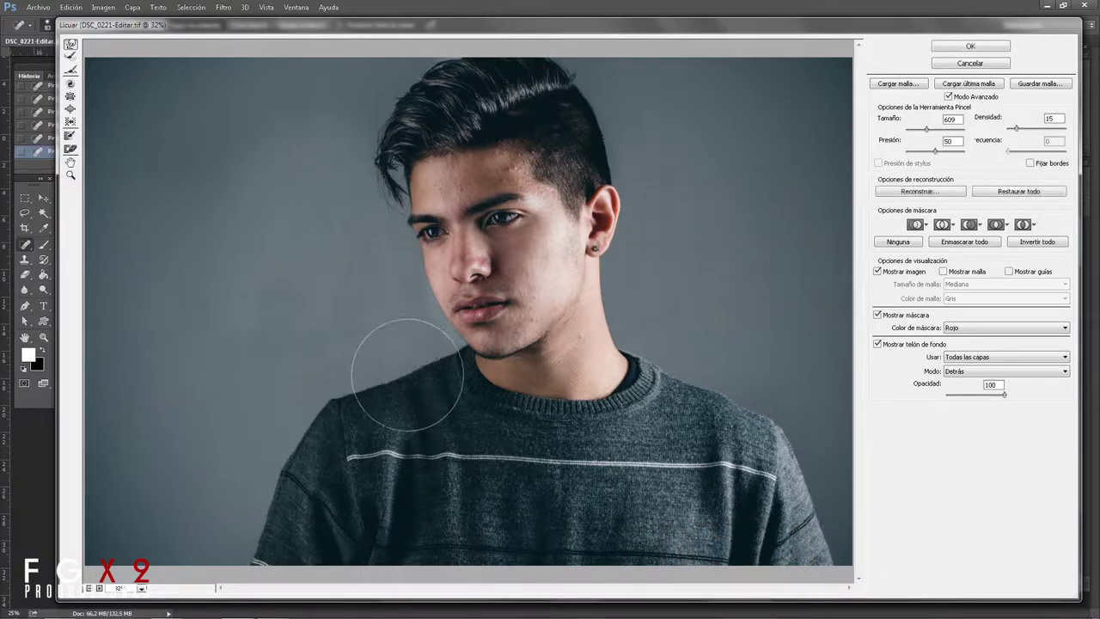
{"action": "key", "text": "f"}
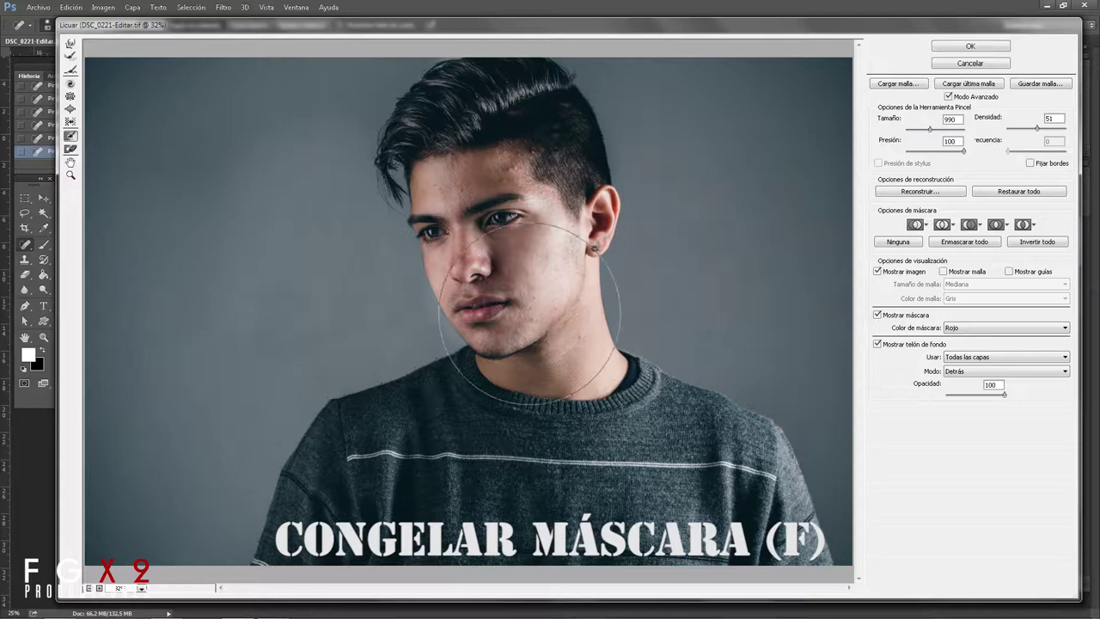
{"action": "left_click_drag", "start_coordinate": [928, 131], "coordinate": [942, 128]}
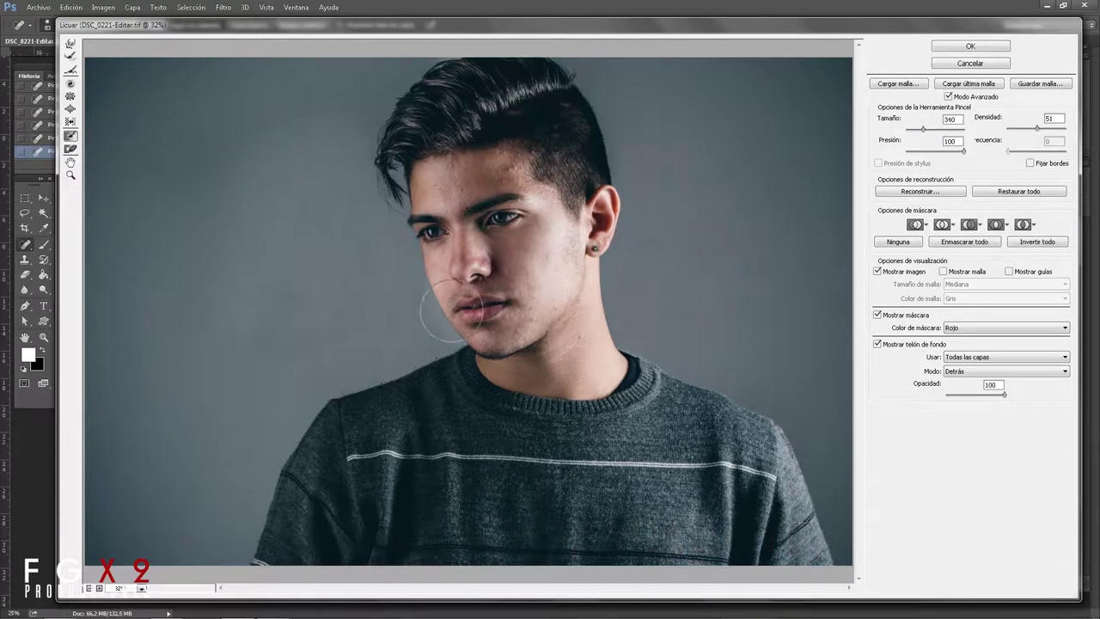
{"action": "mouse_move", "coordinate": [481, 313]}
{"action": "left_mouse_down"}
{"action": "mouse_move", "coordinate": [494, 329]}
{"action": "mouse_move", "coordinate": [453, 274]}
{"action": "left_mouse_up"}
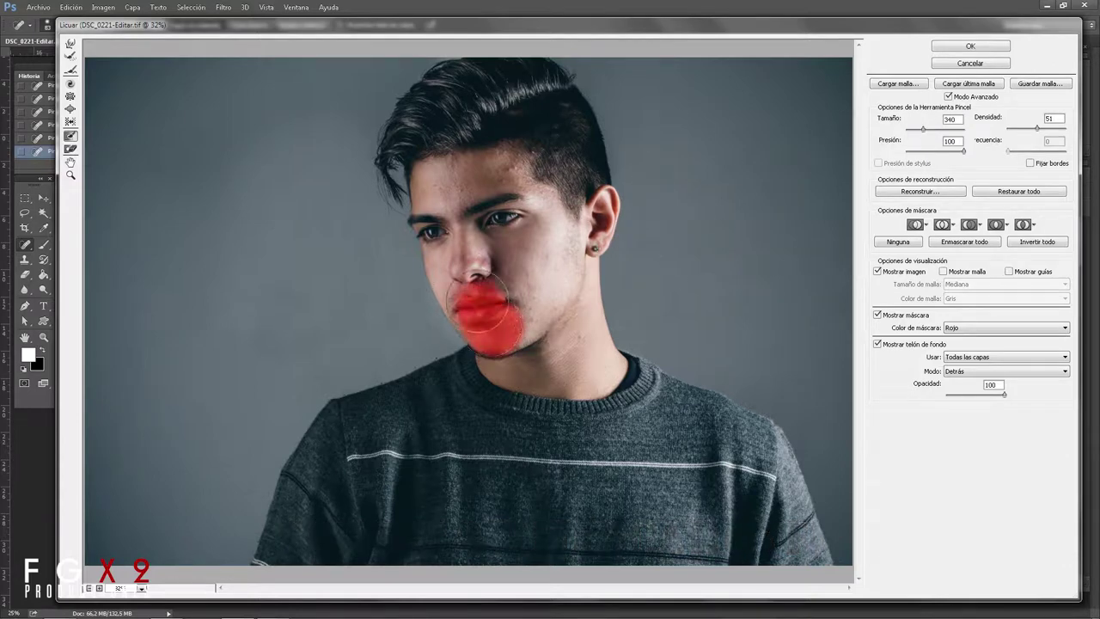
{"action": "left_click", "coordinate": [71, 44]}
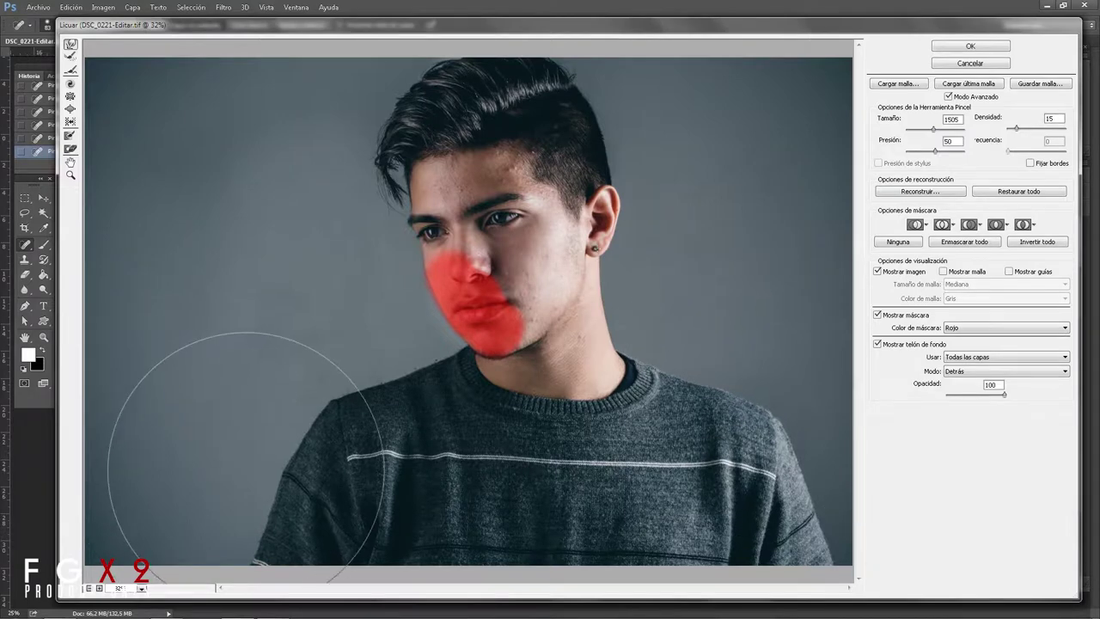
{"action": "key", "text": "bracketleft"}
{"action": "key", "text": "bracketleft"}
{"action": "key", "text": "bracketleft"}
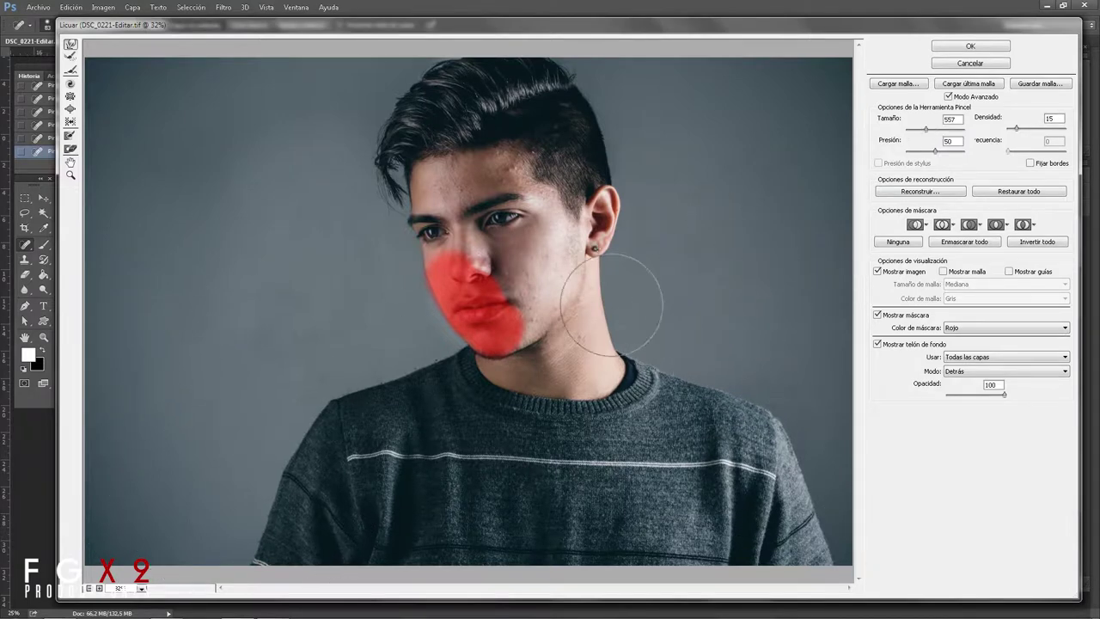
{"action": "left_click", "coordinate": [964, 46]}
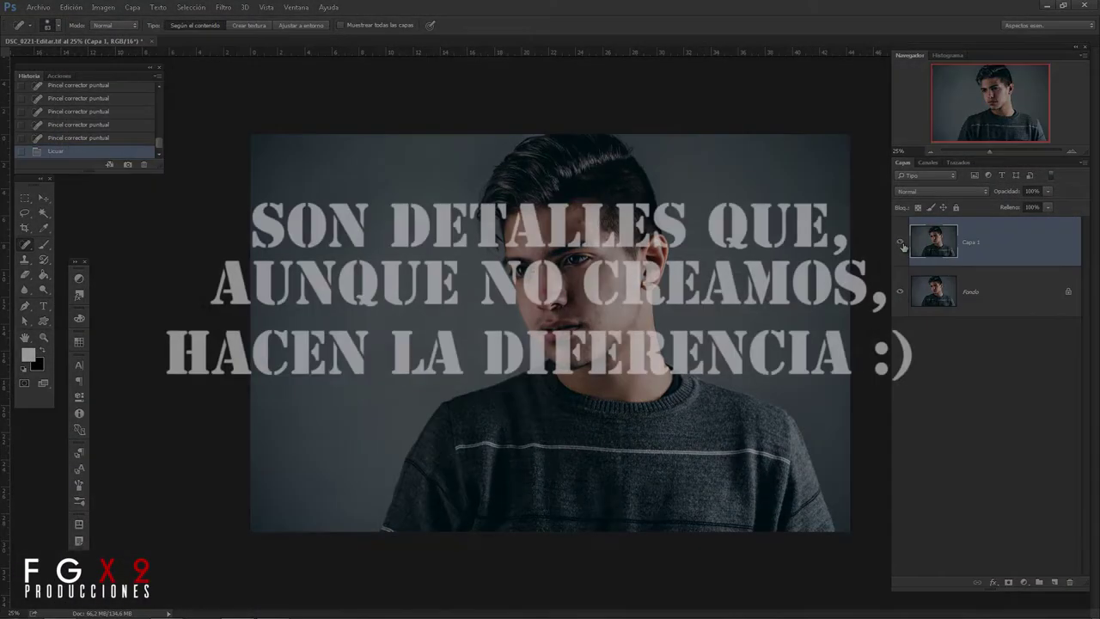
Compare Capa 1 before and after, then run the Frecuencias frequency-separation action
{"action": "left_click", "coordinate": [900, 244]}
{"action": "left_click", "coordinate": [900, 243]}
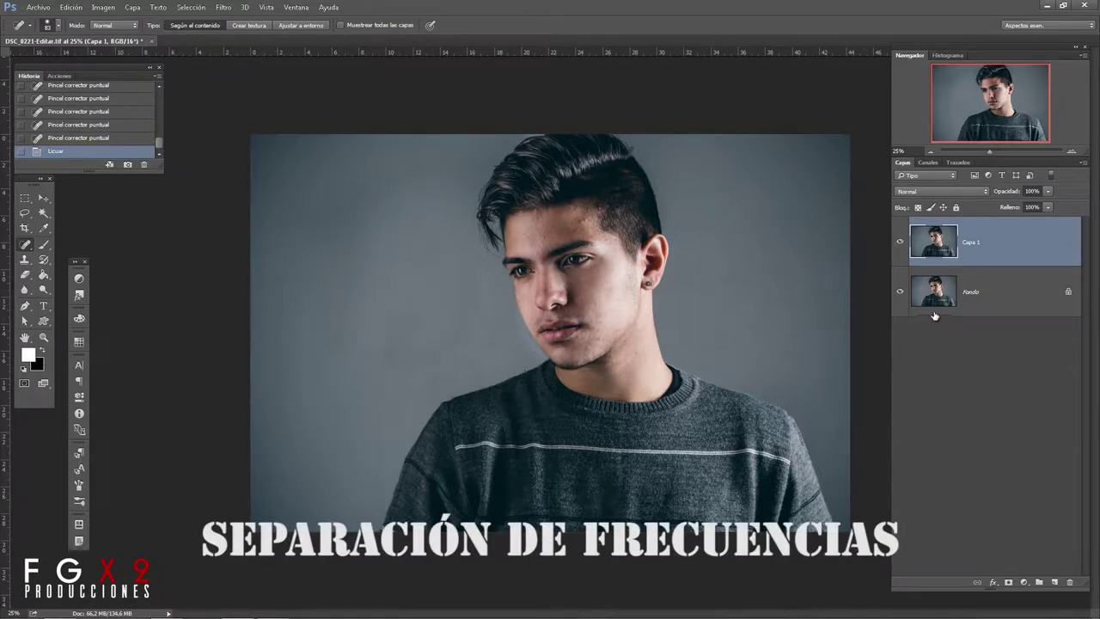
{"action": "key", "text": "ctrl+plus"}
{"action": "left_click", "coordinate": [59, 76]}
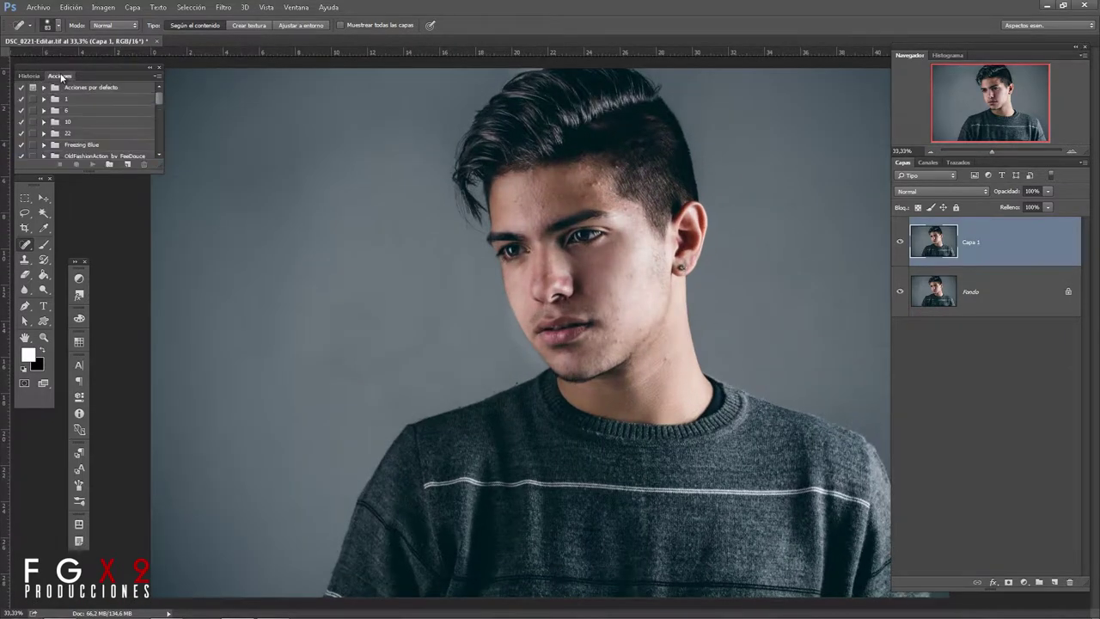
{"action": "scroll", "coordinate": [86, 120], "scroll_direction": "down", "scroll_amount": 3}
{"action": "left_click", "coordinate": [71, 105]}
{"action": "left_click", "coordinate": [93, 163]}
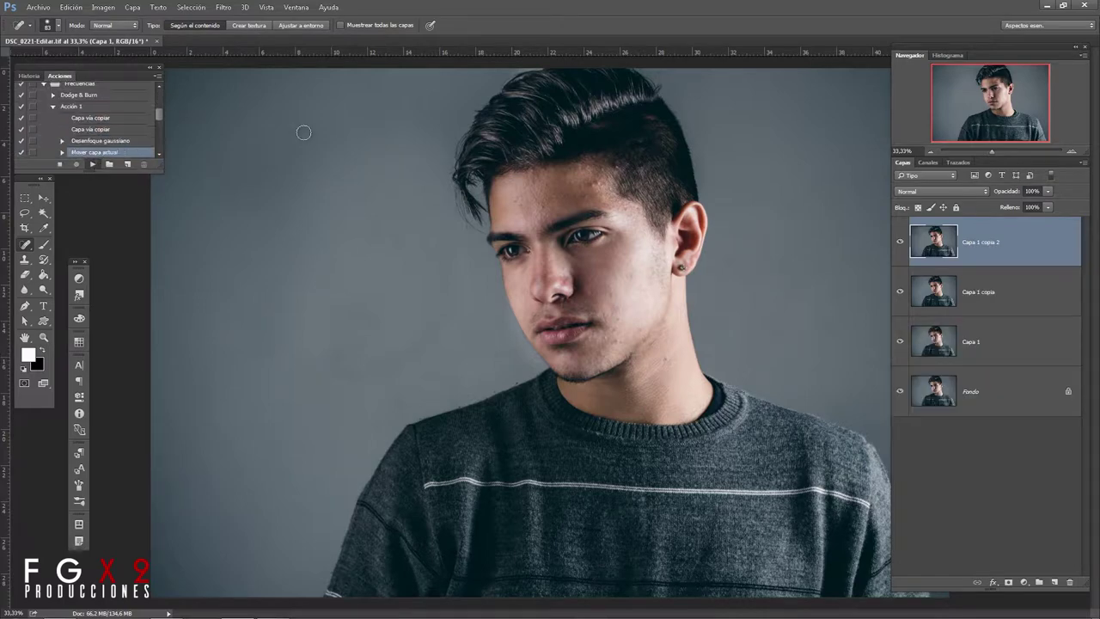
Rename the Frecuencias group's layers to Color and Textura
{"action": "left_click", "coordinate": [913, 224]}
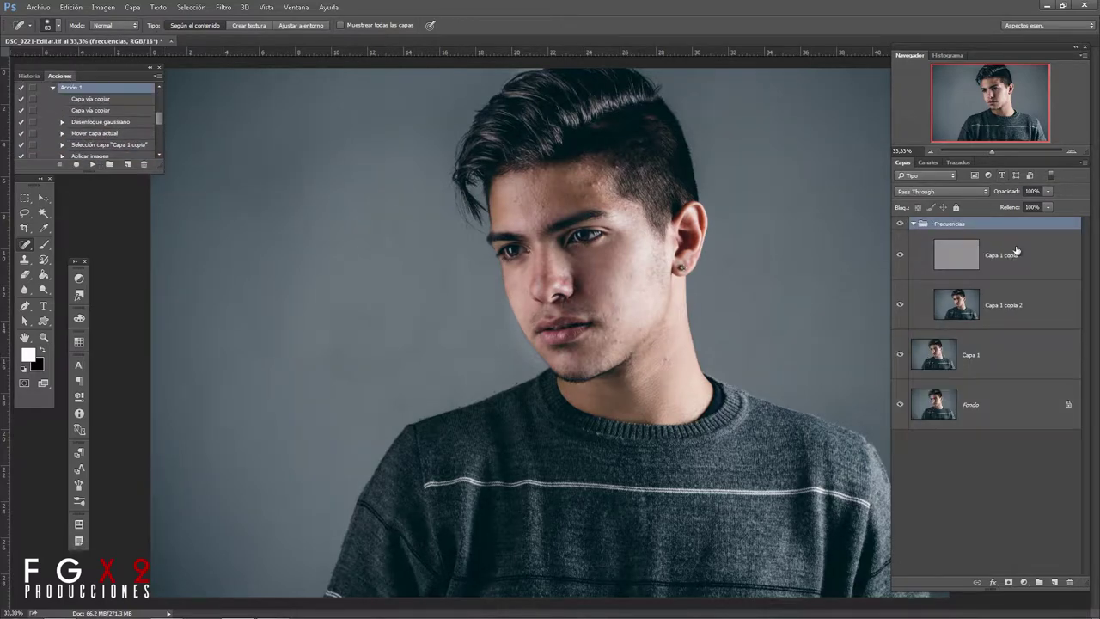
{"action": "left_click", "coordinate": [1063, 315]}
{"action": "double_click", "coordinate": [1002, 305]}
{"action": "type", "text": "Color"}
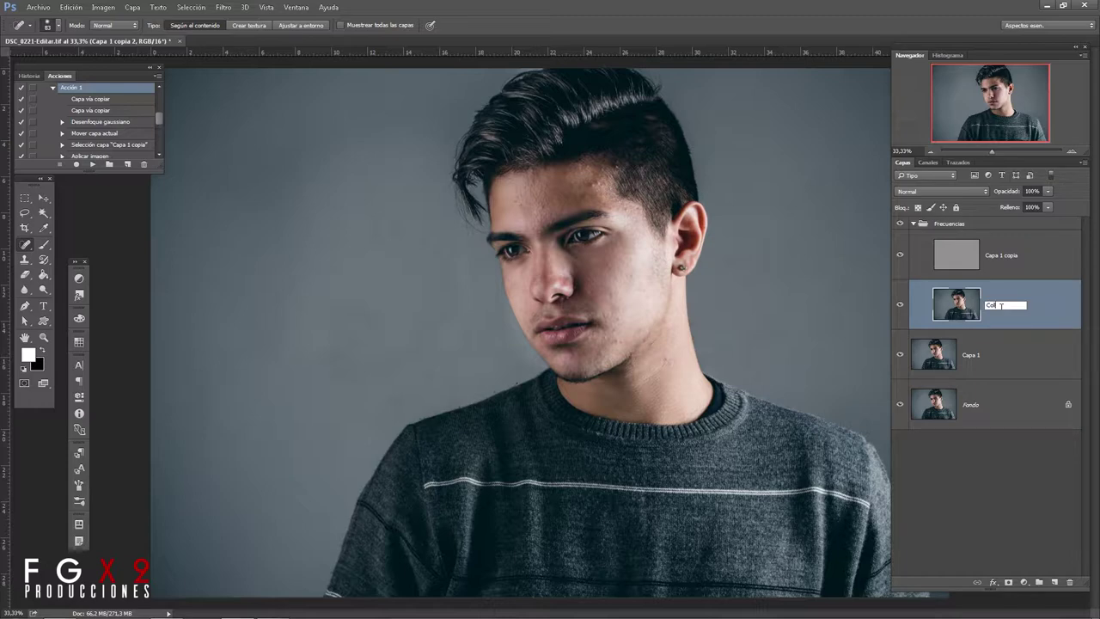
{"action": "key", "text": "Return"}
{"action": "double_click", "coordinate": [1005, 256]}
{"action": "type", "text": "Textura"}
{"action": "key", "text": "Return"}
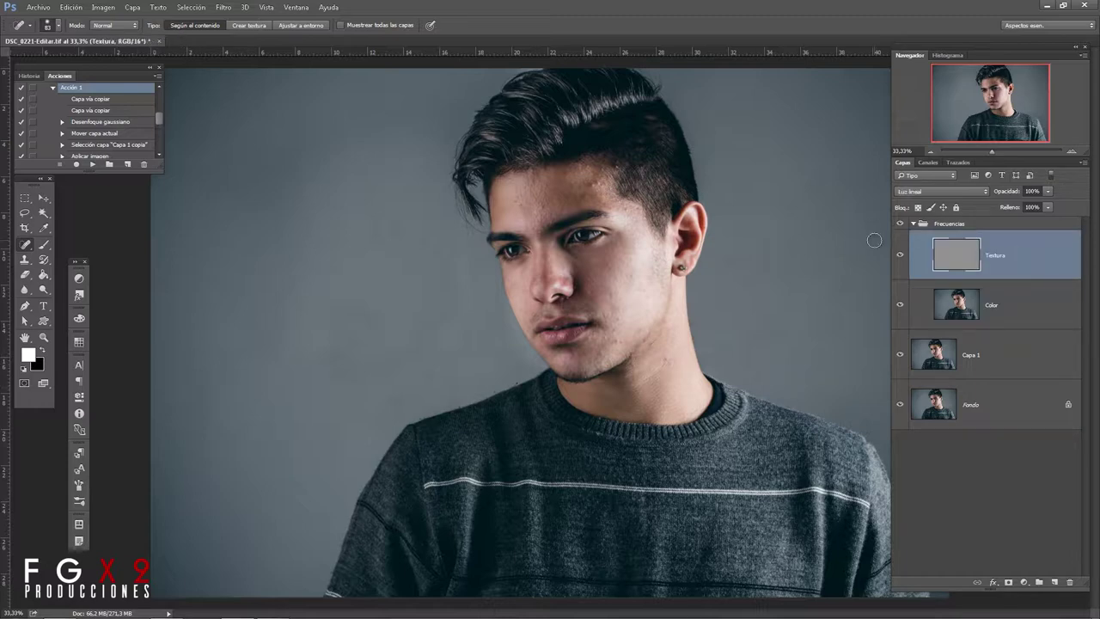
{"action": "left_click", "coordinate": [957, 304]}
Zoom in on the face, pick the Patch tool and patch the first forehead blemish
{"action": "left_click_drag", "start_coordinate": [991, 151], "coordinate": [1001, 151]}
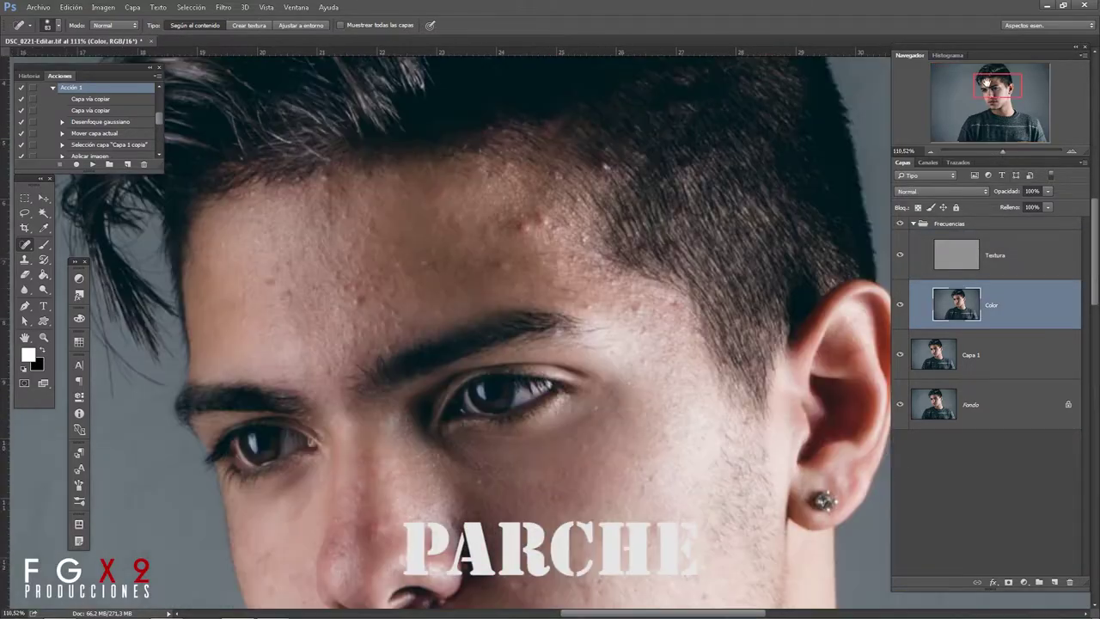
{"action": "right_click", "coordinate": [25, 244]}
{"action": "left_click", "coordinate": [86, 267]}
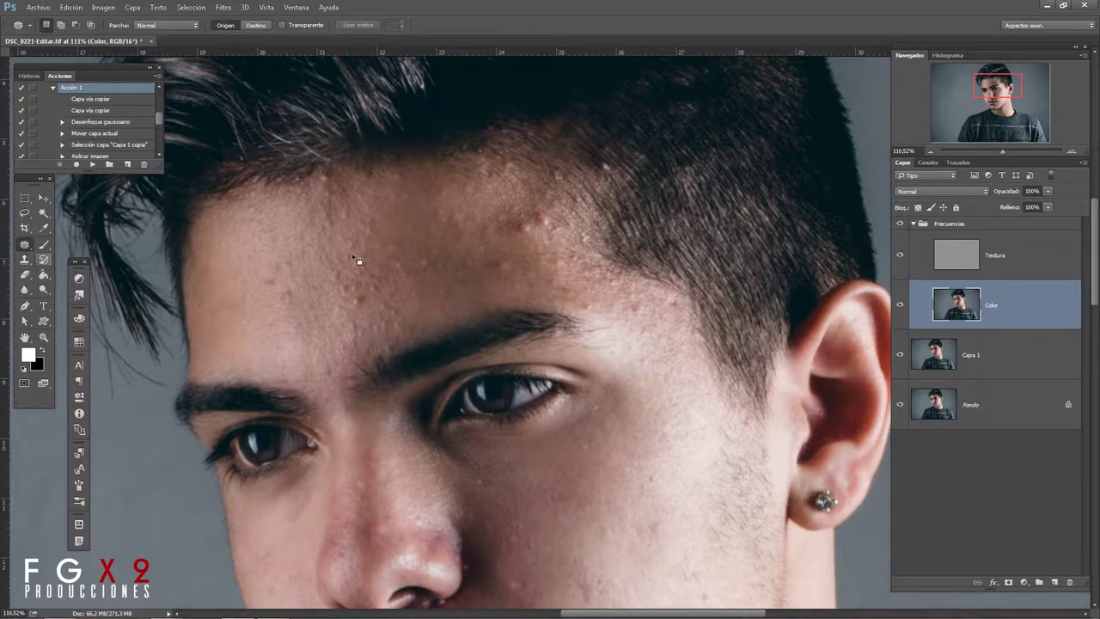
{"action": "left_click_drag", "start_coordinate": [518, 245], "coordinate": [527, 234]}
{"action": "left_click_drag", "start_coordinate": [512, 237], "coordinate": [530, 276]}
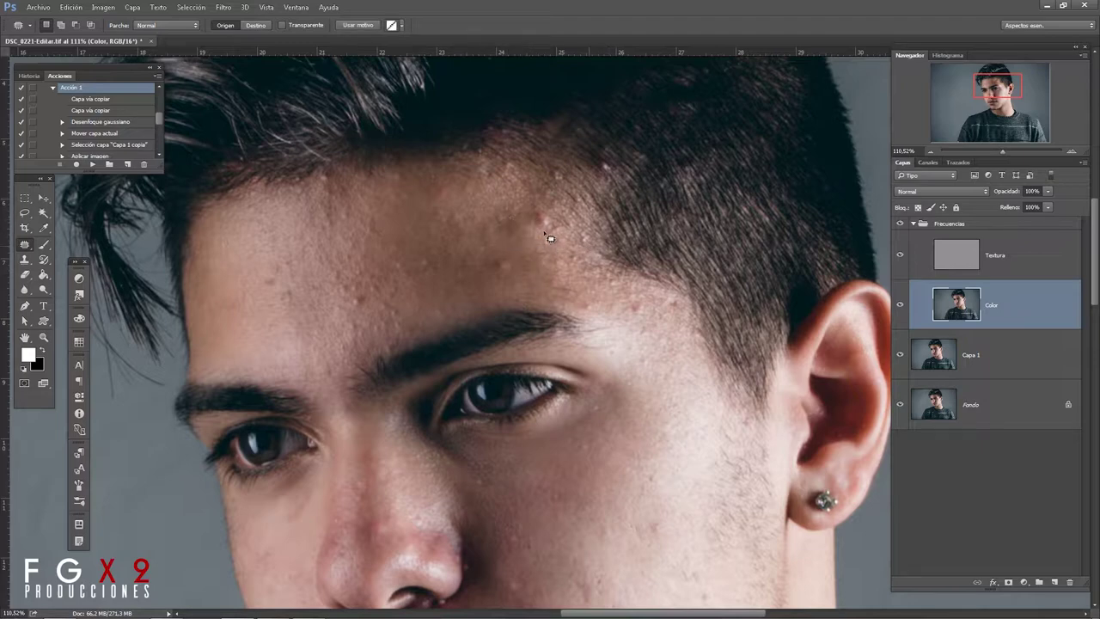
{"action": "left_click", "coordinate": [550, 238]}
{"action": "left_click", "coordinate": [530, 234]}
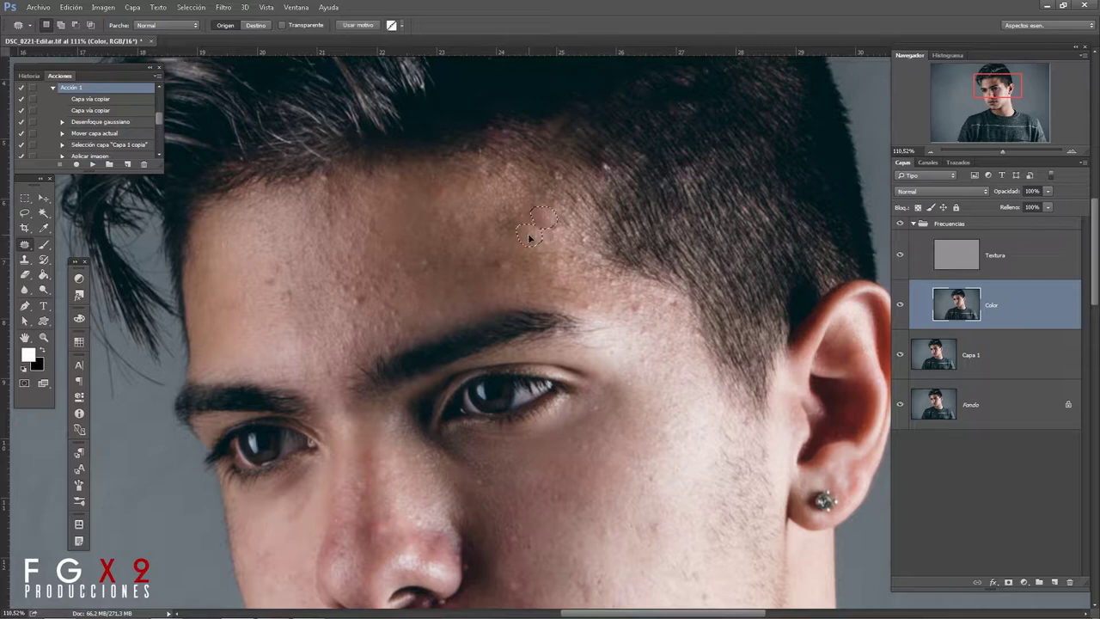
{"action": "left_click", "coordinate": [452, 196]}
Patch several more forehead blemishes by dragging them onto clean skin
{"action": "mouse_move", "coordinate": [643, 323]}
{"action": "left_mouse_down"}
{"action": "mouse_move", "coordinate": [649, 337]}
{"action": "mouse_move", "coordinate": [675, 304]}
{"action": "left_mouse_up"}
{"action": "left_click", "coordinate": [679, 387]}
{"action": "left_click_drag", "start_coordinate": [653, 366], "coordinate": [651, 378]}
{"action": "left_click_drag", "start_coordinate": [273, 277], "coordinate": [257, 309]}
{"action": "left_click_drag", "start_coordinate": [294, 267], "coordinate": [278, 258]}
{"action": "left_click", "coordinate": [321, 256]}
Patch the small dark blemishes along the hairline with skin from above them
{"action": "left_click_drag", "start_coordinate": [324, 176], "coordinate": [342, 181]}
{"action": "left_click", "coordinate": [341, 180]}
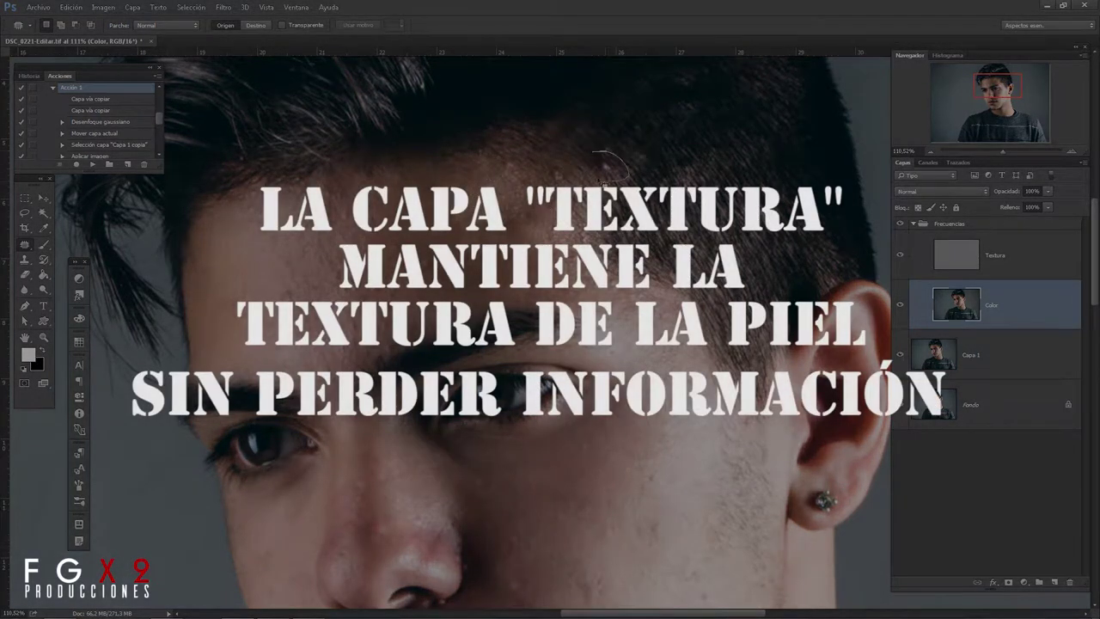
{"action": "left_click_drag", "start_coordinate": [604, 182], "coordinate": [602, 181]}
{"action": "mouse_move", "coordinate": [608, 172]}
{"action": "left_mouse_down"}
{"action": "mouse_move", "coordinate": [628, 135]}
{"action": "mouse_move", "coordinate": [616, 182]}
{"action": "left_mouse_up"}
{"action": "left_click", "coordinate": [609, 169]}
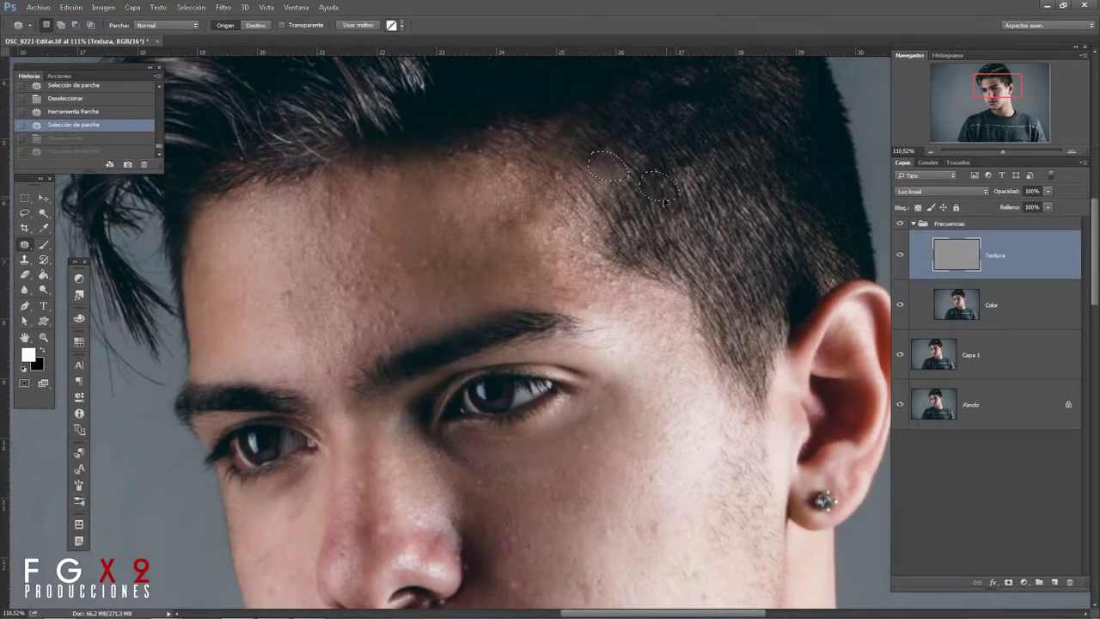
{"action": "left_click_drag", "start_coordinate": [668, 203], "coordinate": [725, 203]}
{"action": "key", "text": "ctrl+d"}
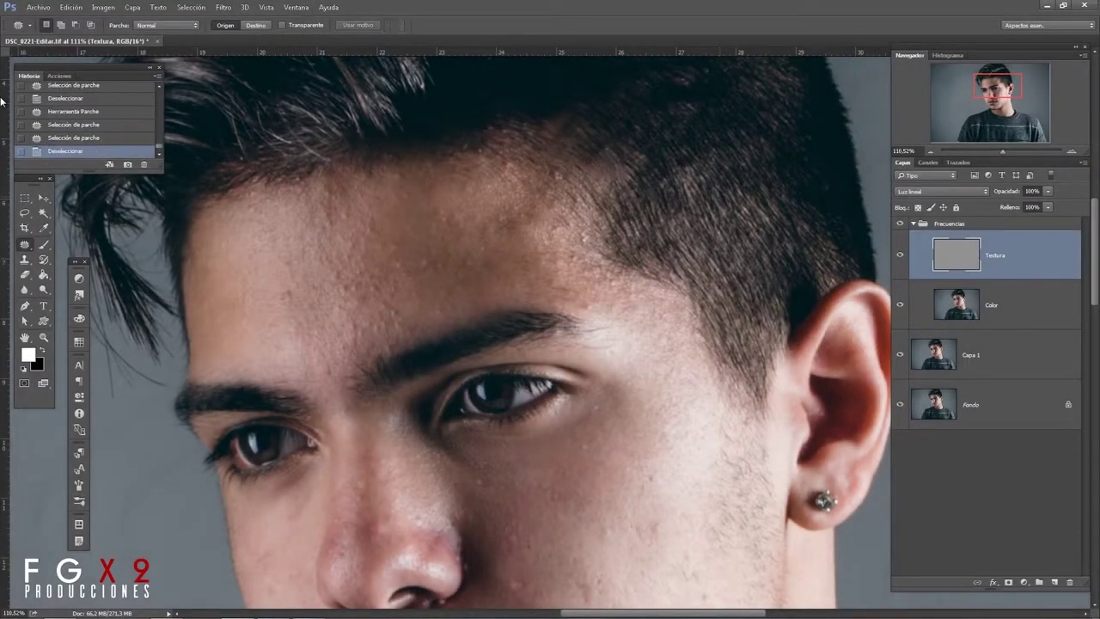
Step back through History, then re-patch the hairline blemish on the Color layer
{"action": "left_click", "coordinate": [61, 136]}
{"action": "key", "text": "alt+["}
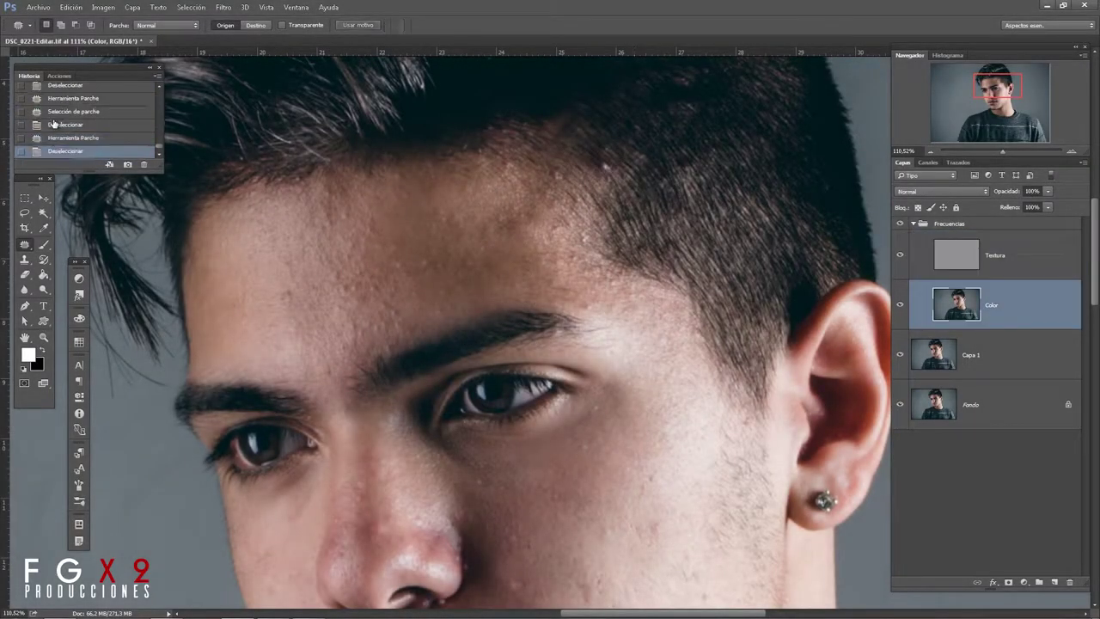
{"action": "key", "text": "ctrl+alt+z"}
{"action": "left_click", "coordinate": [73, 153]}
{"action": "left_click_drag", "start_coordinate": [618, 183], "coordinate": [627, 191]}
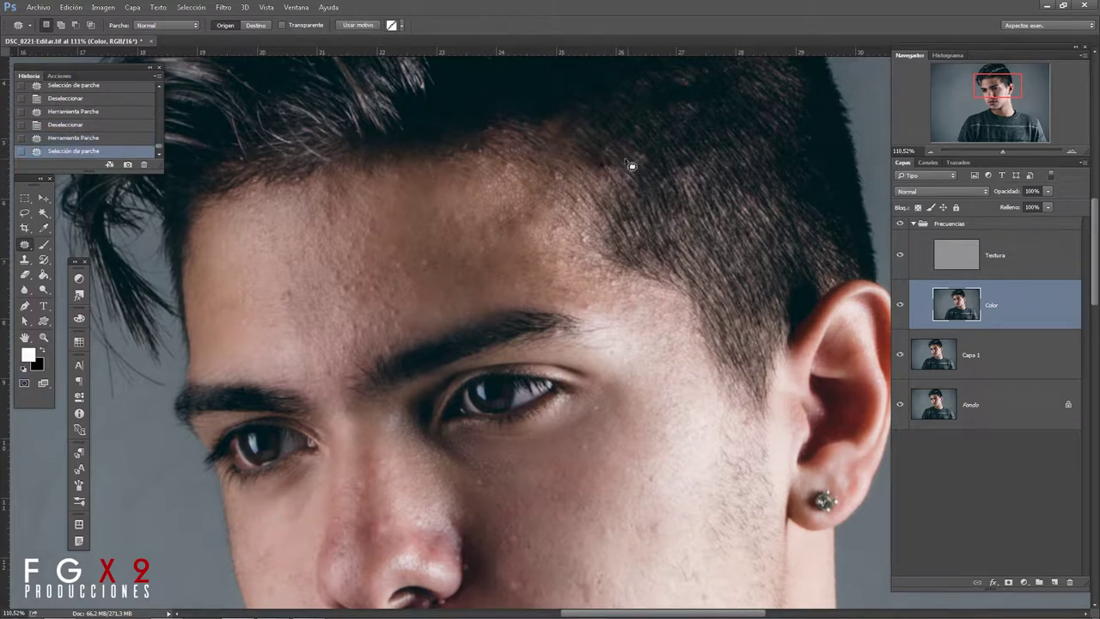
{"action": "left_click", "coordinate": [666, 214]}
Undo that patch and repair the hairline blemish on the Textura layer instead
{"action": "key", "text": "ctrl+z"}
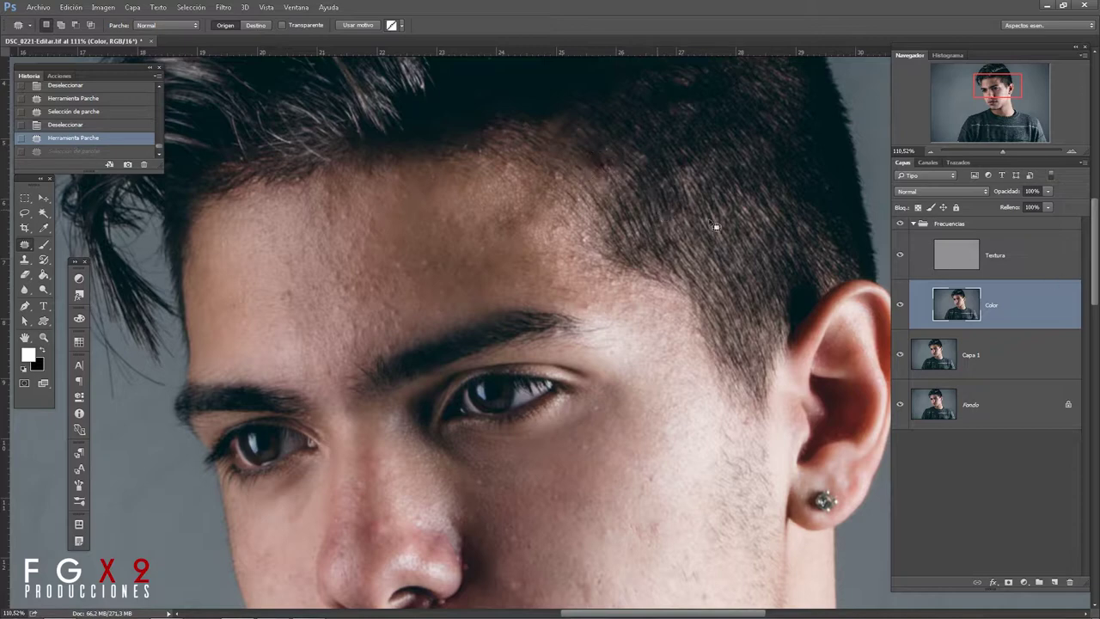
{"action": "key", "text": "ctrl+d"}
{"action": "key", "text": "alt+bracketright"}
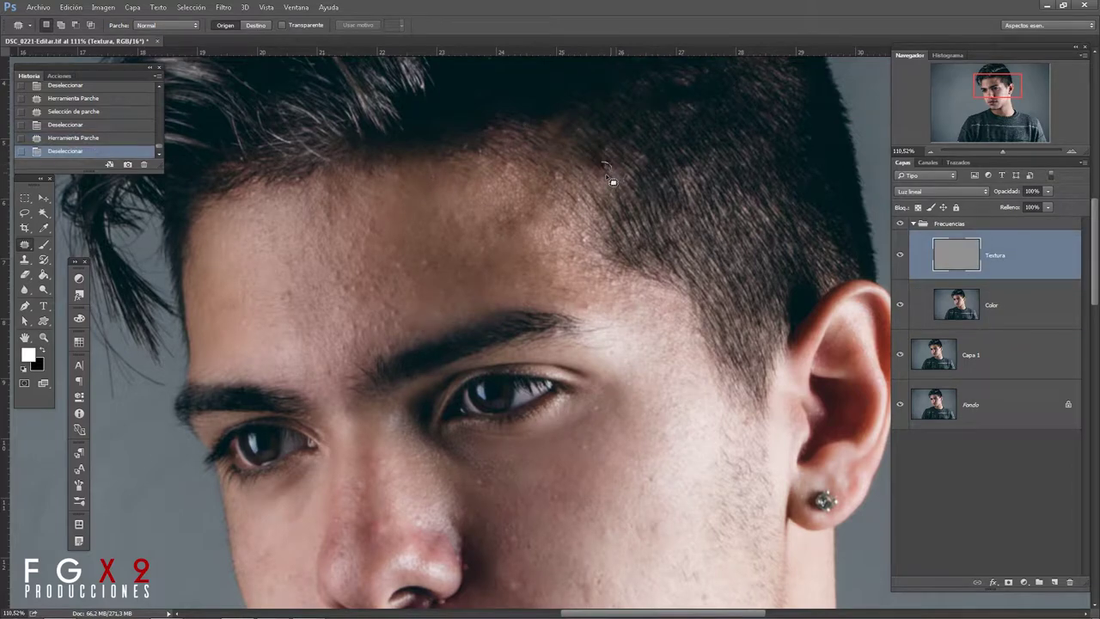
{"action": "left_click_drag", "start_coordinate": [605, 171], "coordinate": [596, 160]}
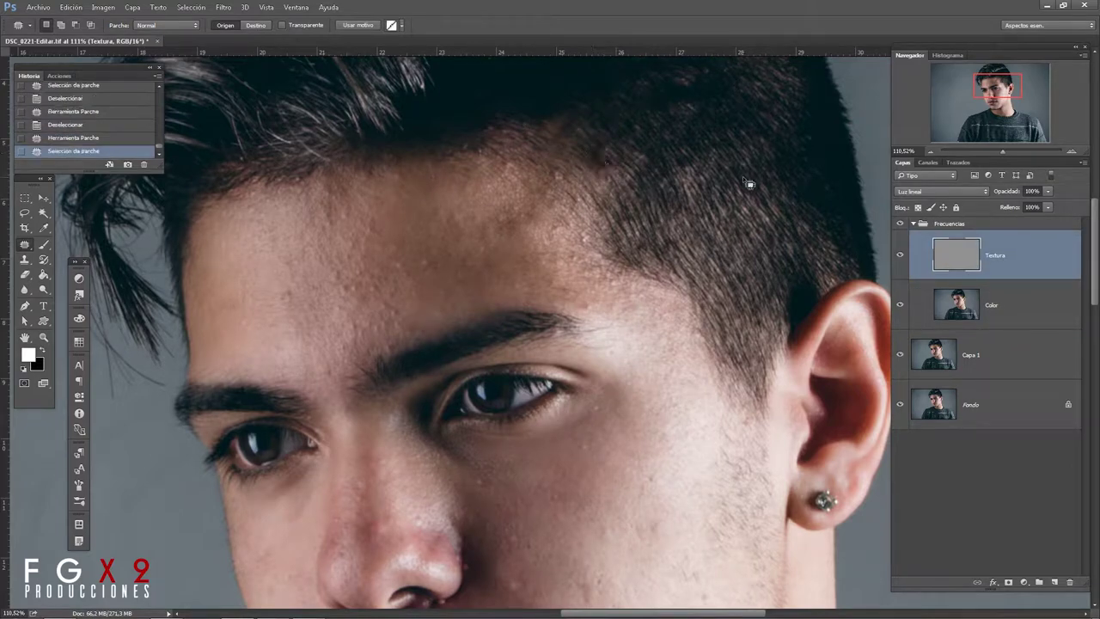
{"action": "key", "text": "ctrl+d"}
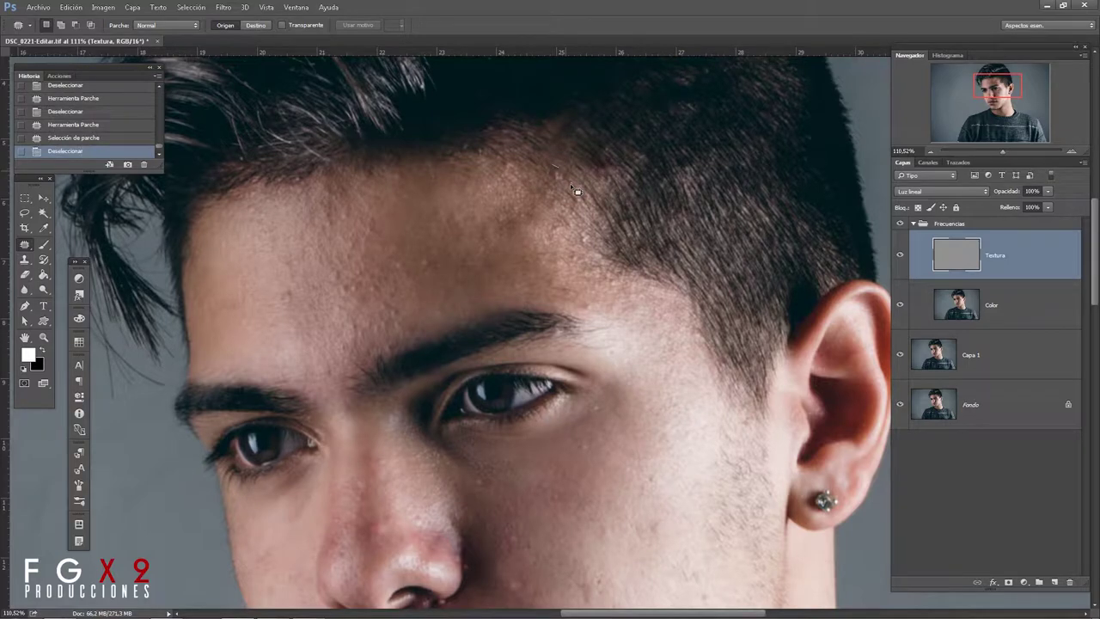
{"action": "key", "text": "ctrl+z"}
{"action": "key", "text": "alt+bracketleft"}
Patch a larger blemish area toward the nose, toggling between Color and Textura layers
{"action": "scroll", "coordinate": [585, 195], "scroll_direction": "up", "scroll_amount": 1}
{"action": "mouse_move", "coordinate": [592, 321]}
{"action": "left_mouse_down"}
{"action": "mouse_move", "coordinate": [368, 324]}
{"action": "mouse_move", "coordinate": [395, 326]}
{"action": "left_mouse_up"}
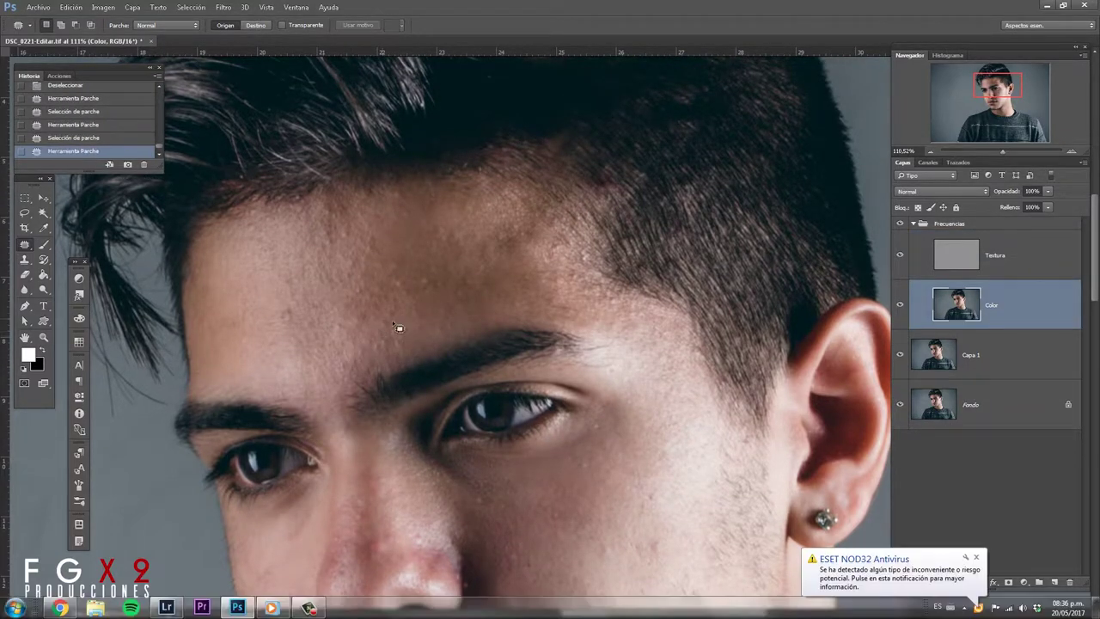
{"action": "scroll", "coordinate": [284, 352], "scroll_direction": "up", "scroll_amount": 1}
{"action": "key", "text": "ctrl+d"}
{"action": "scroll", "coordinate": [467, 436], "scroll_direction": "down", "scroll_amount": 5}
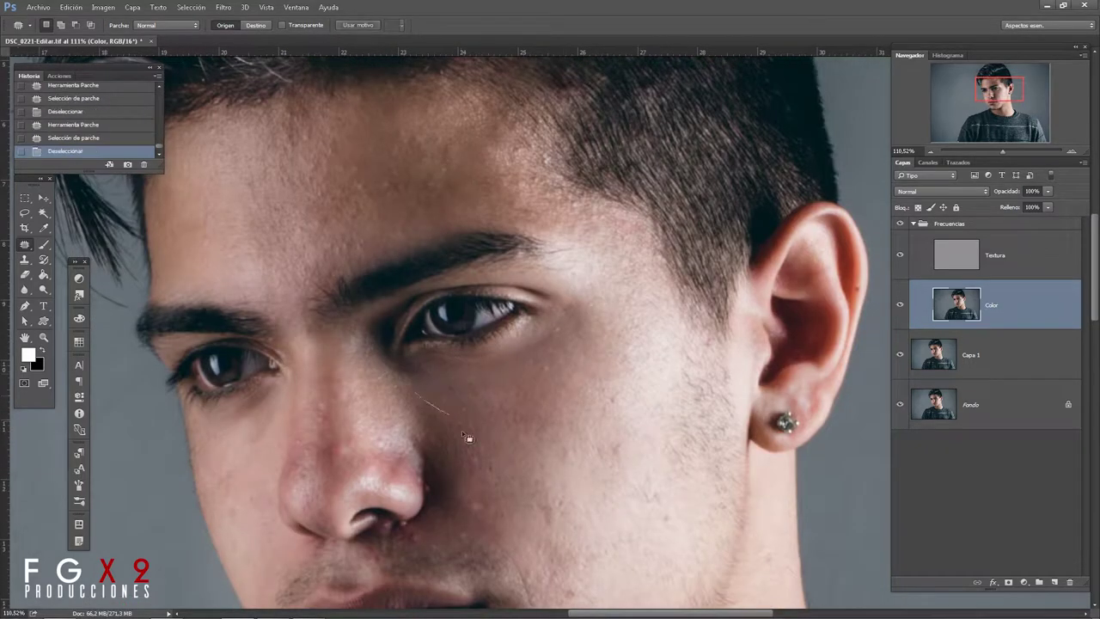
{"action": "key", "text": "ctrl+d"}
{"action": "key", "text": "alt+bracketright"}
{"action": "key", "text": "alt+bracketleft"}
Zoom in and patch a blemish near the nose on the Textura layer
{"action": "scroll", "coordinate": [434, 489], "scroll_direction": "up", "scroll_amount": 2}
{"action": "key", "text": "alt+bracketright"}
{"action": "key", "text": "alt+bracketleft"}
{"action": "mouse_move", "coordinate": [381, 351]}
{"action": "left_mouse_down"}
{"action": "mouse_move", "coordinate": [400, 349]}
{"action": "mouse_move", "coordinate": [393, 343]}
{"action": "left_mouse_up"}
{"action": "key", "text": "alt+bracketright"}
{"action": "key", "text": "alt+bracketleft"}
{"action": "key", "text": "ctrl+d"}
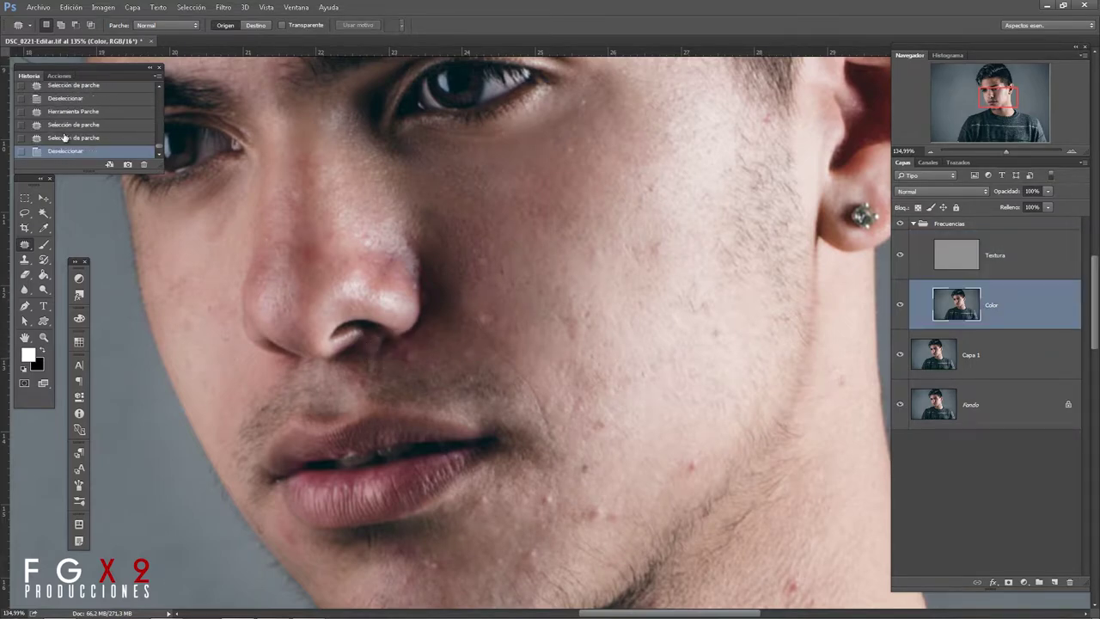
Patch the small blemish beside the nostril, then reselect the Color layer
{"action": "key", "text": "alt+bracketright"}
{"action": "scroll", "coordinate": [300, 344], "scroll_direction": "up", "scroll_amount": 3}
{"action": "key", "text": "alt+bracketleft"}
{"action": "left_click_drag", "start_coordinate": [296, 339], "coordinate": [309, 347]}
{"action": "key", "text": "alt+bracketright"}
{"action": "key", "text": "ctrl+d"}
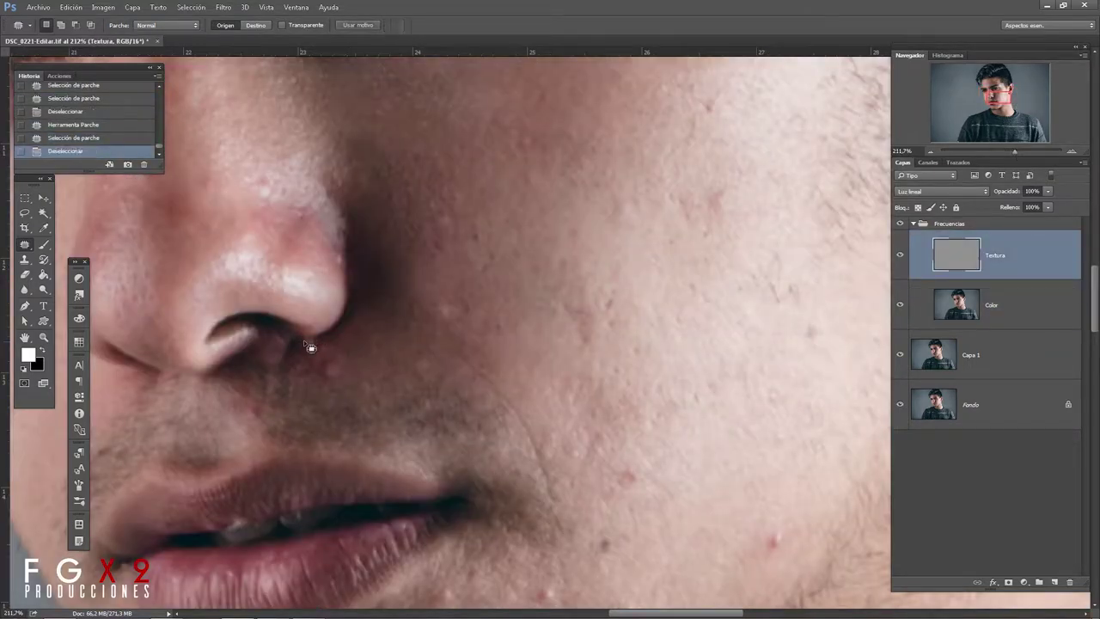
{"action": "key", "text": "s"}
{"action": "key", "text": "alt+bracketleft"}
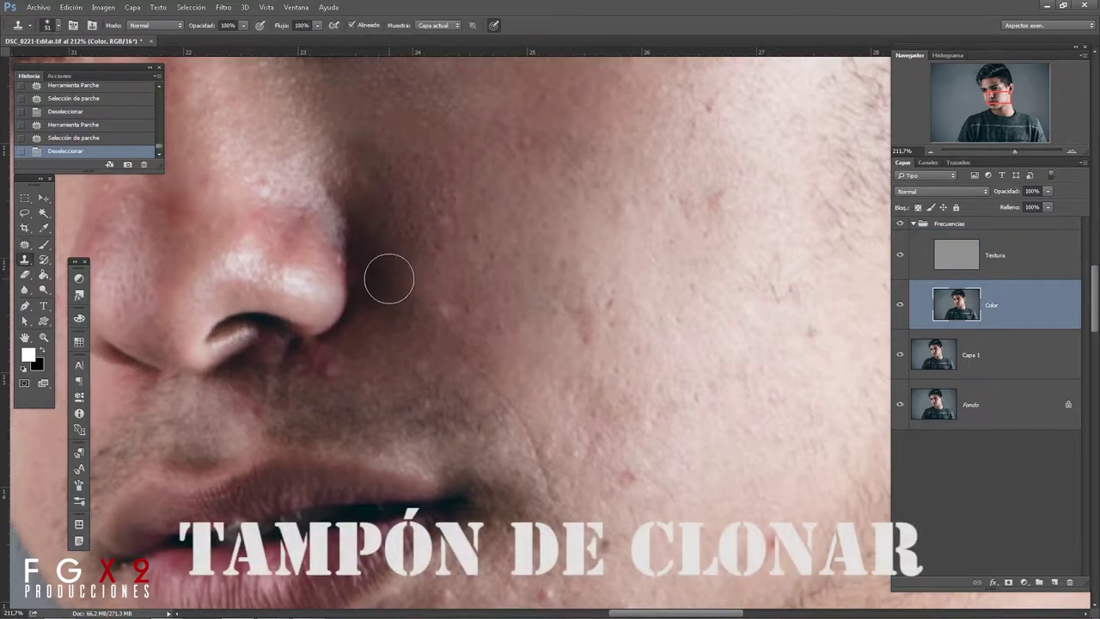
Set the Clone Stamp brush size and hardness and clone out the nostril-edge blemish
{"action": "right_click", "coordinate": [388, 279]}
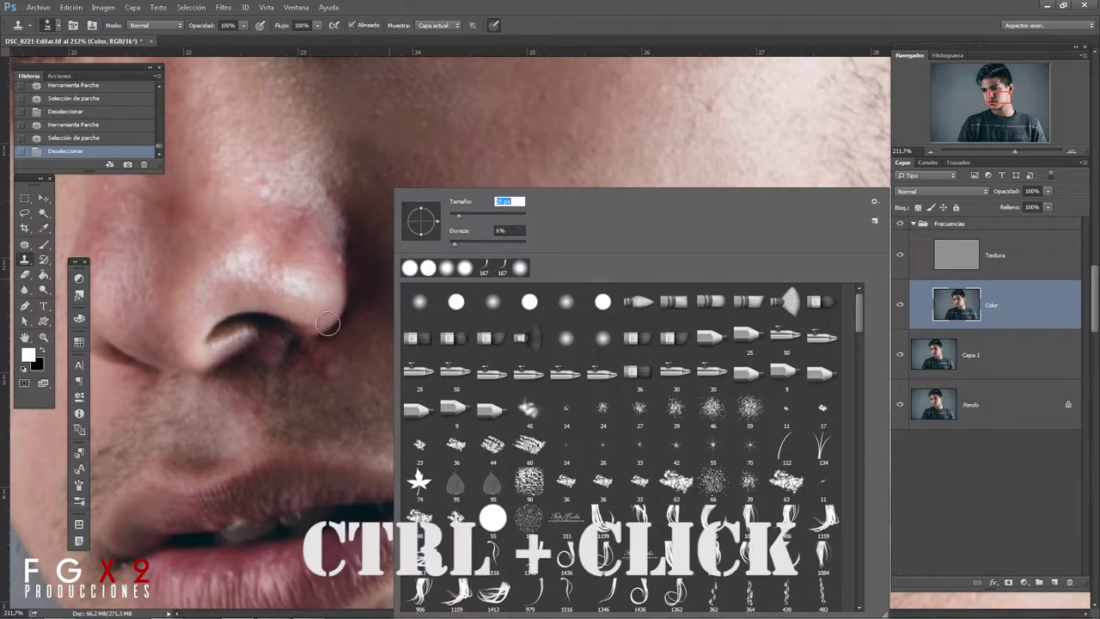
{"action": "key", "text": "Return"}
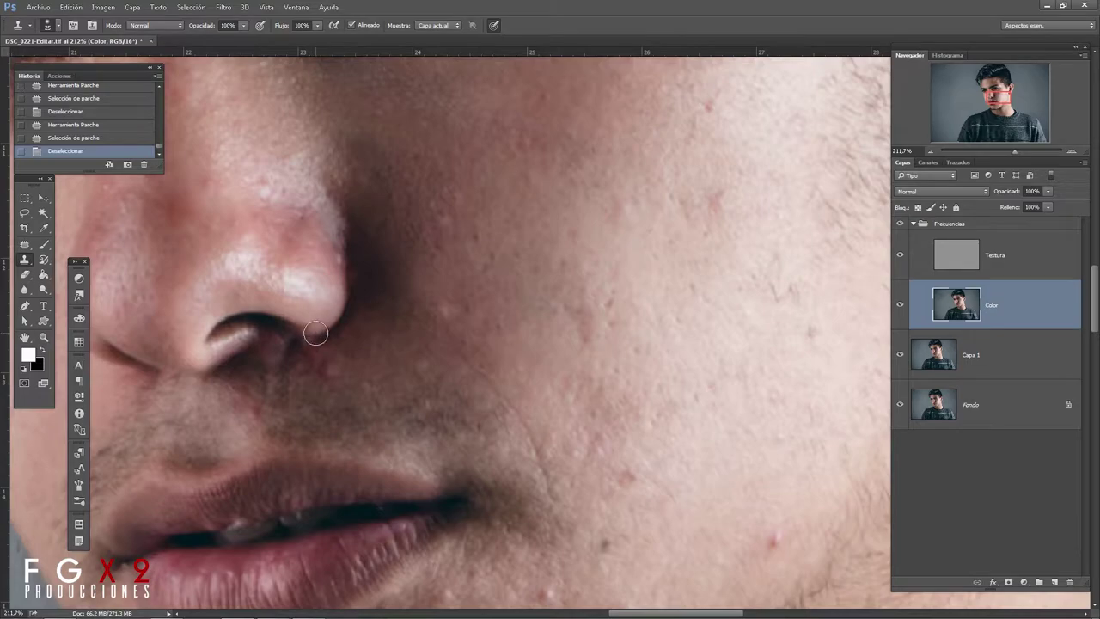
{"action": "left_click", "coordinate": [315, 333]}
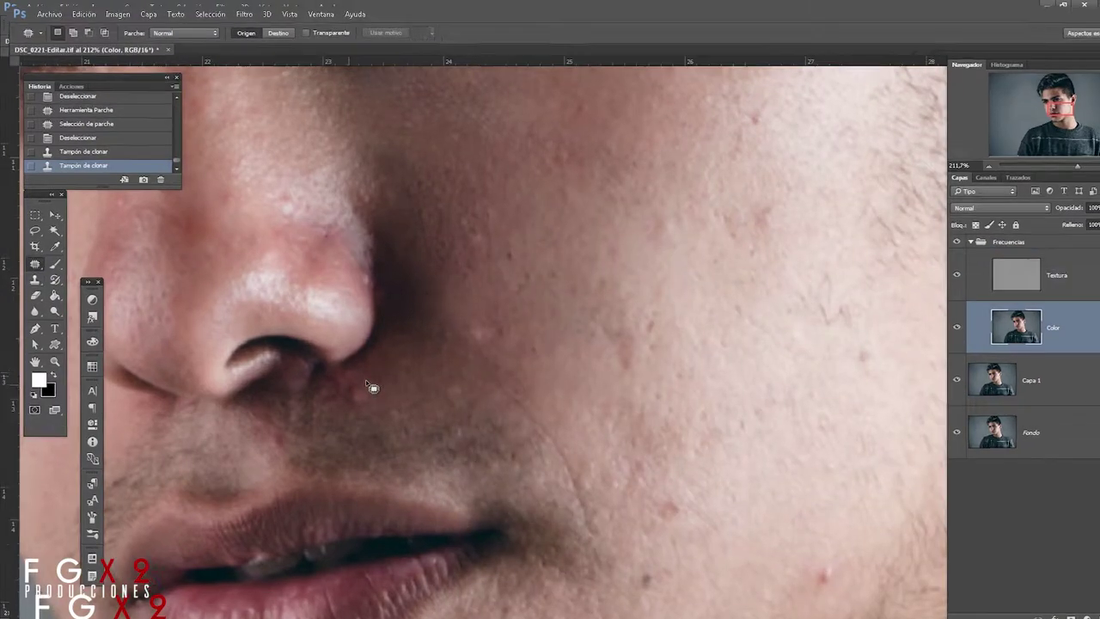
Patch the spot on the chin with the Patch tool and deselect
{"action": "key", "text": "j"}
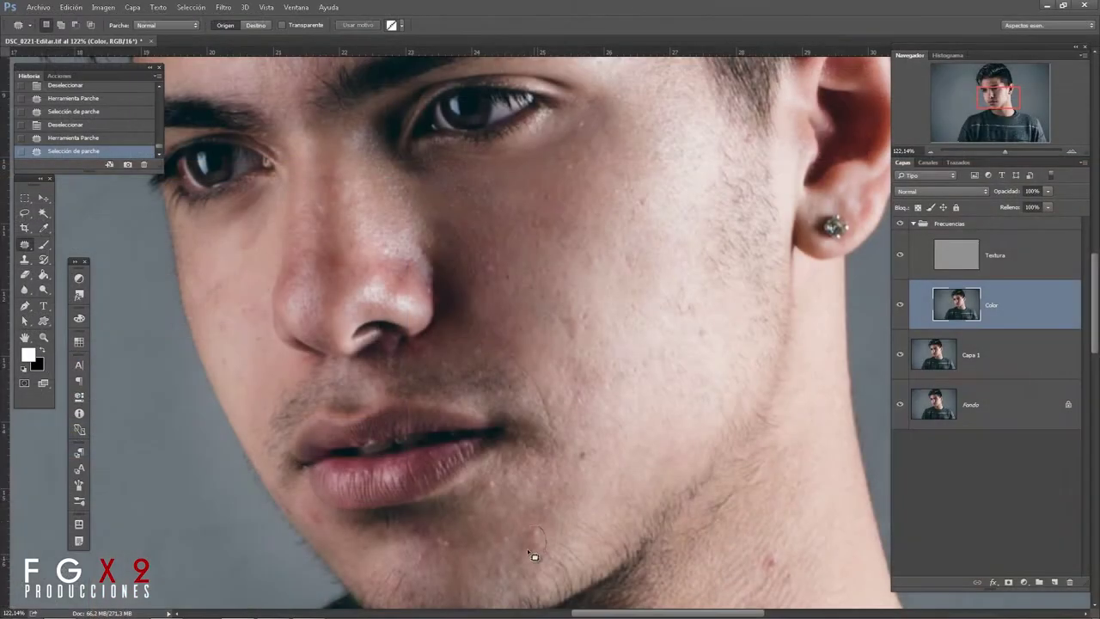
{"action": "left_click_drag", "start_coordinate": [433, 542], "coordinate": [509, 509]}
{"action": "key", "text": "ctrl+d"}
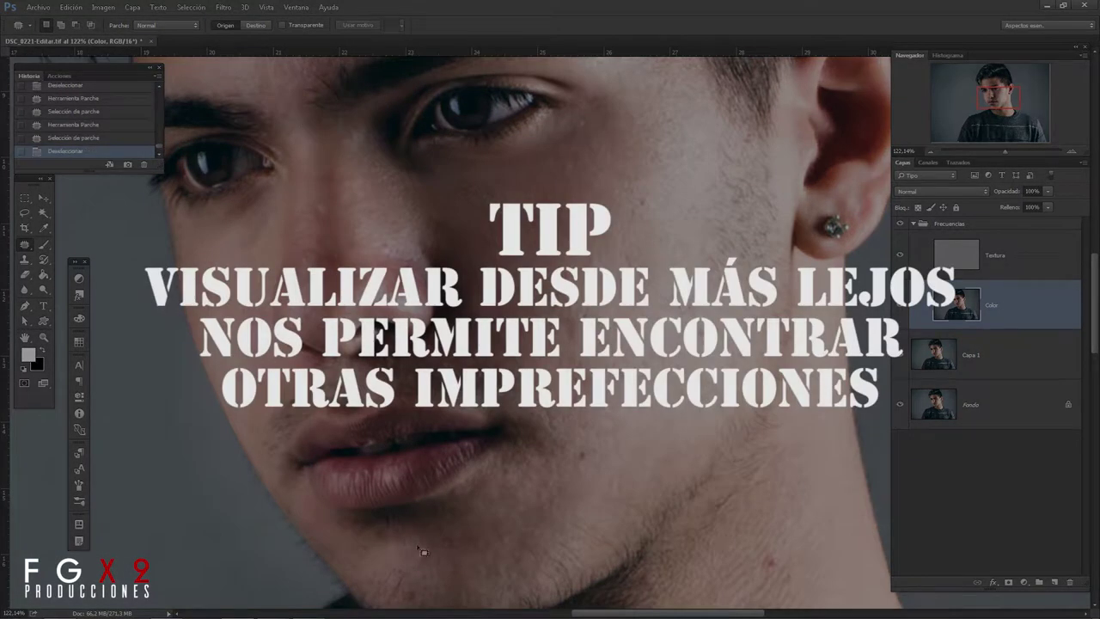
Patch the remaining chin and cheek spots, then undo and redo to compare
{"action": "left_click_drag", "start_coordinate": [419, 546], "coordinate": [421, 550]}
{"action": "scroll", "coordinate": [529, 435], "scroll_direction": "down", "scroll_amount": 3}
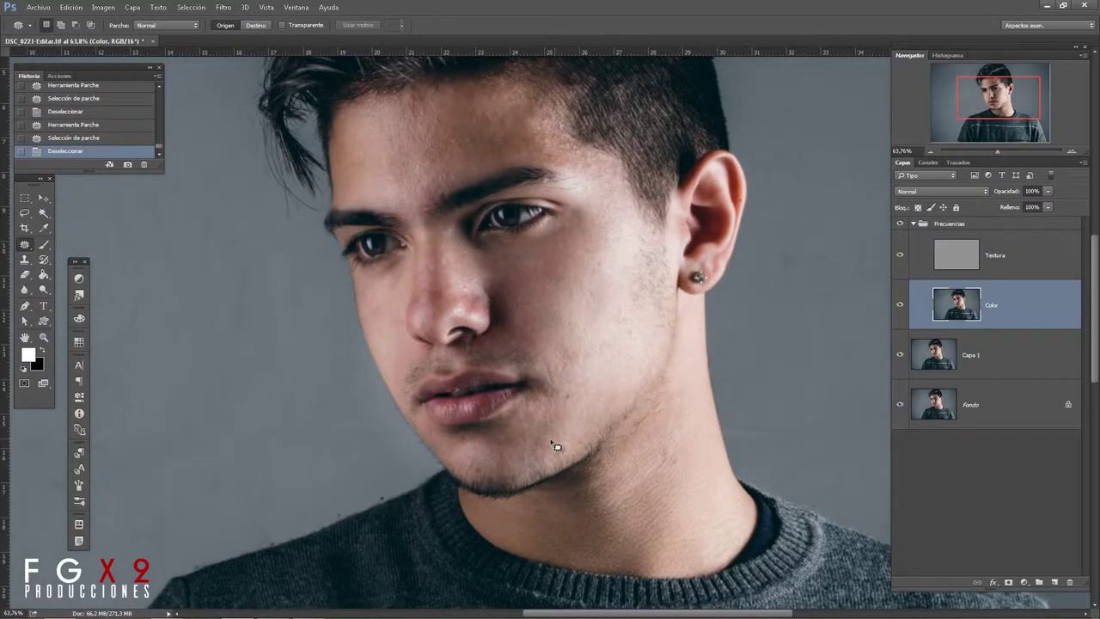
{"action": "left_click_drag", "start_coordinate": [534, 333], "coordinate": [557, 385]}
{"action": "key", "text": "ctrl+d"}
{"action": "scroll", "coordinate": [558, 309], "scroll_direction": "up", "scroll_amount": 1}
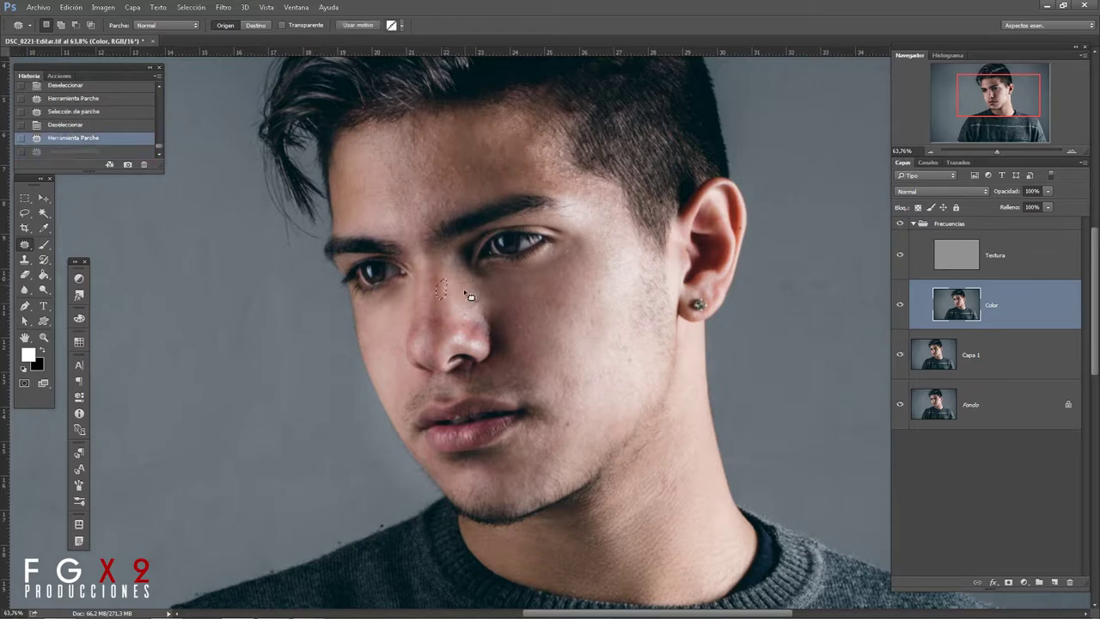
{"action": "scroll", "coordinate": [753, 469], "scroll_direction": "down", "scroll_amount": 1}
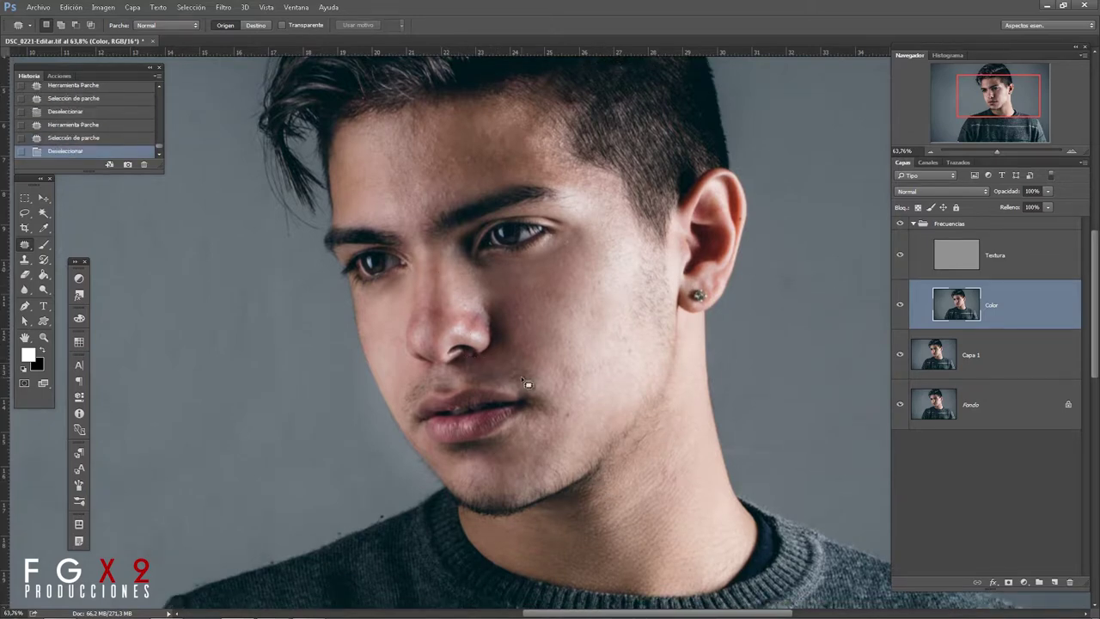
{"action": "scroll", "coordinate": [479, 172], "scroll_direction": "up", "scroll_amount": 1}
{"action": "key", "text": "ctrl+z"}
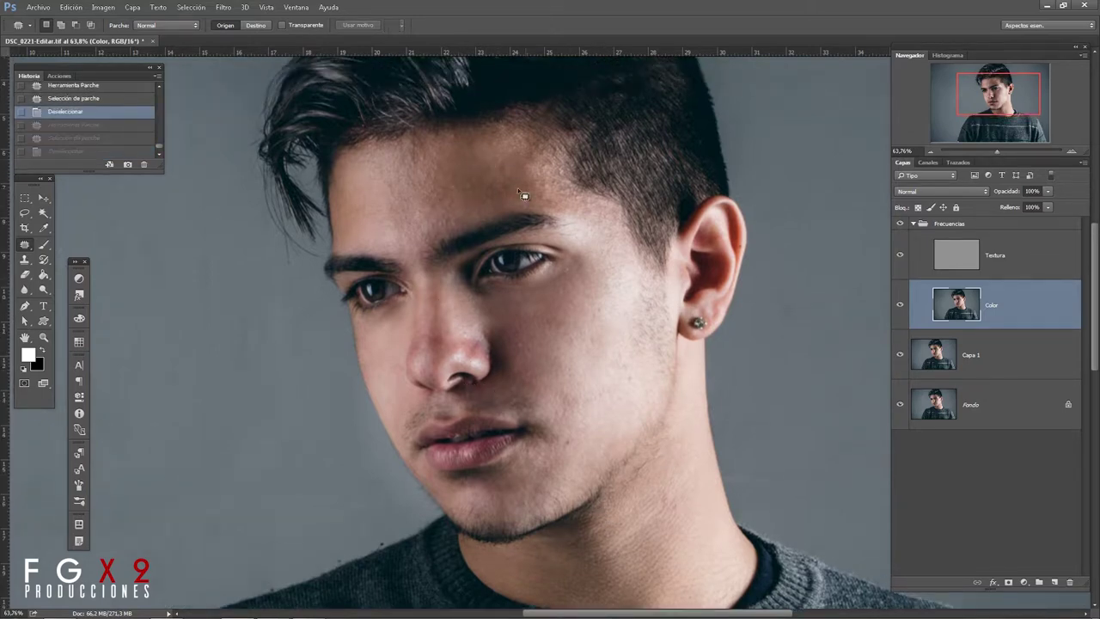
{"action": "key", "text": "ctrl+z"}
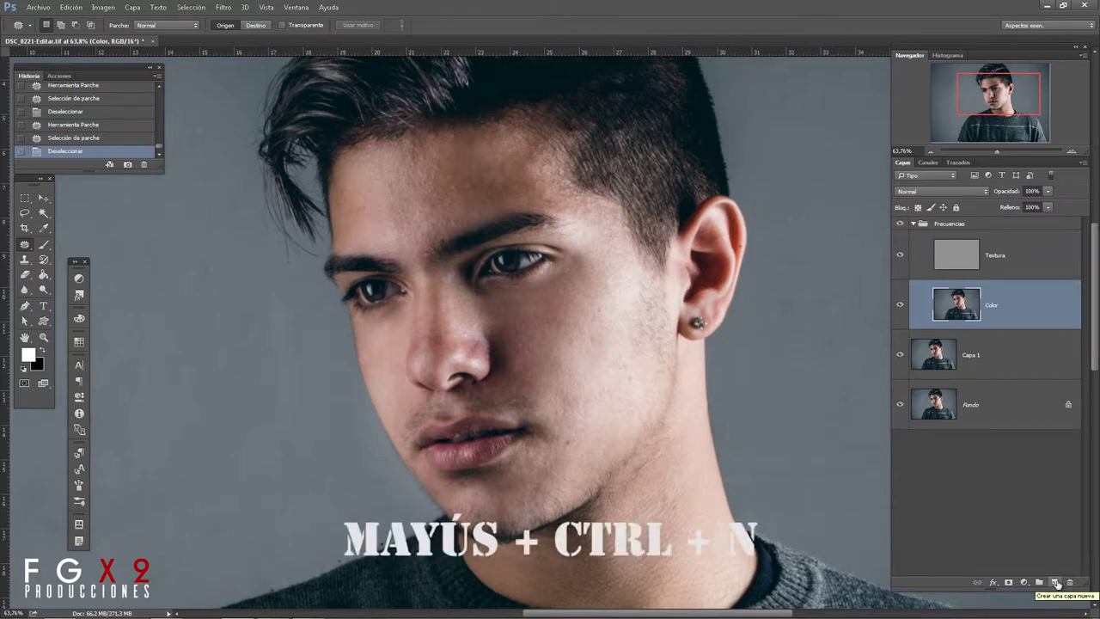
Add the empty Capa 2 layer and sample the skin tone from the cheek
{"action": "left_click", "coordinate": [1056, 584]}
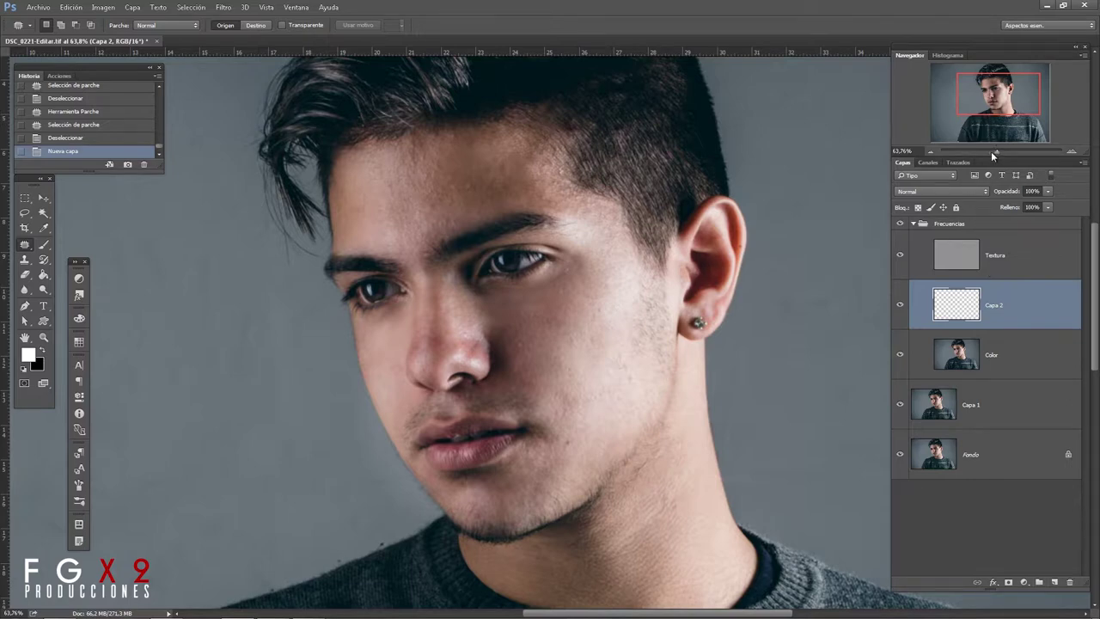
{"action": "left_click_drag", "start_coordinate": [995, 151], "coordinate": [999, 117]}
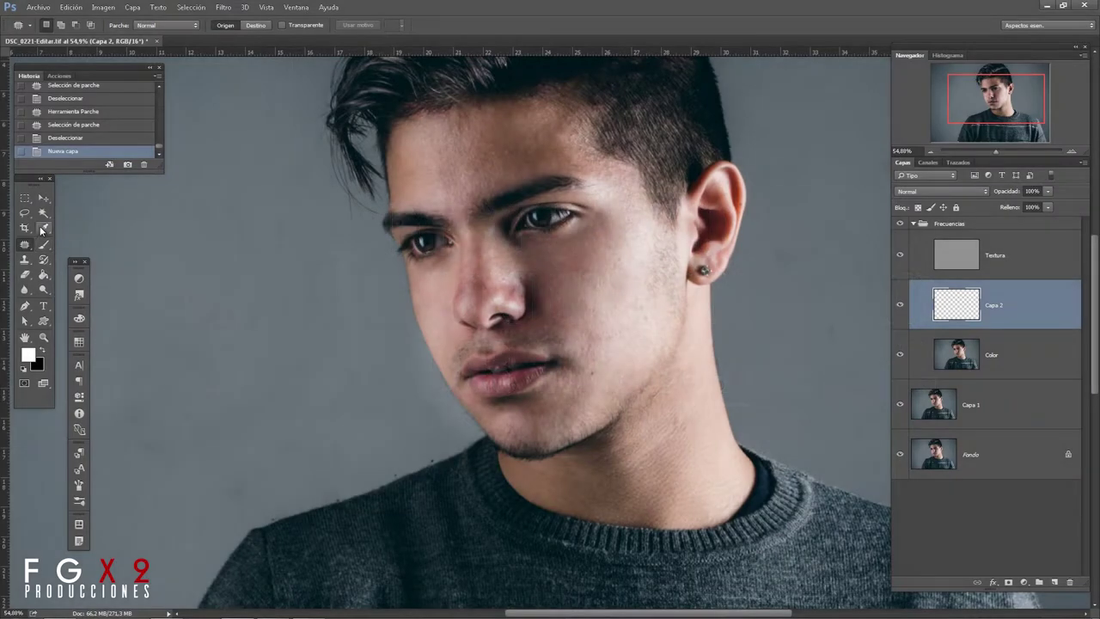
{"action": "left_click", "coordinate": [44, 227]}
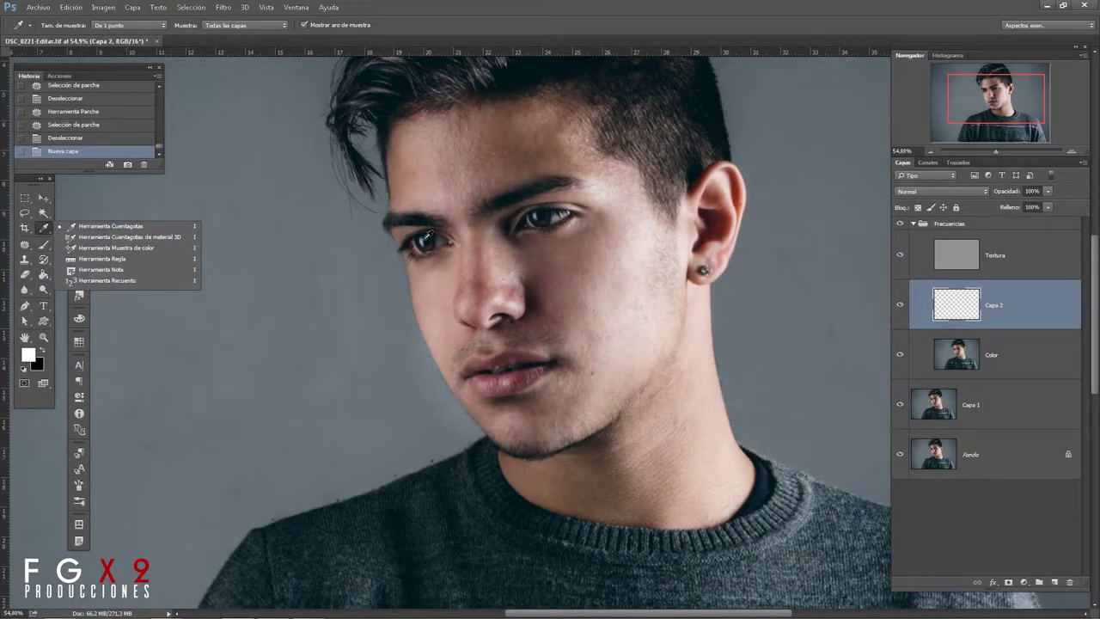
{"action": "left_click", "coordinate": [583, 278]}
Set the Brush to 0% hardness, 9% opacity and a size of about 87
{"action": "left_click", "coordinate": [43, 243]}
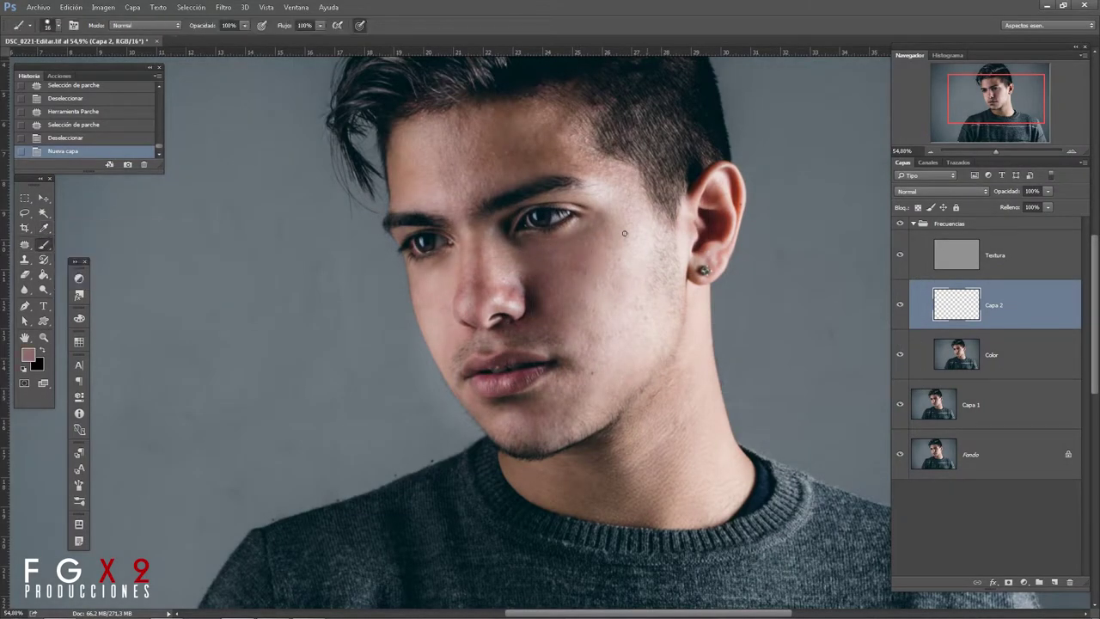
{"action": "right_click", "coordinate": [625, 259]}
{"action": "left_click_drag", "start_coordinate": [677, 245], "coordinate": [653, 245]}
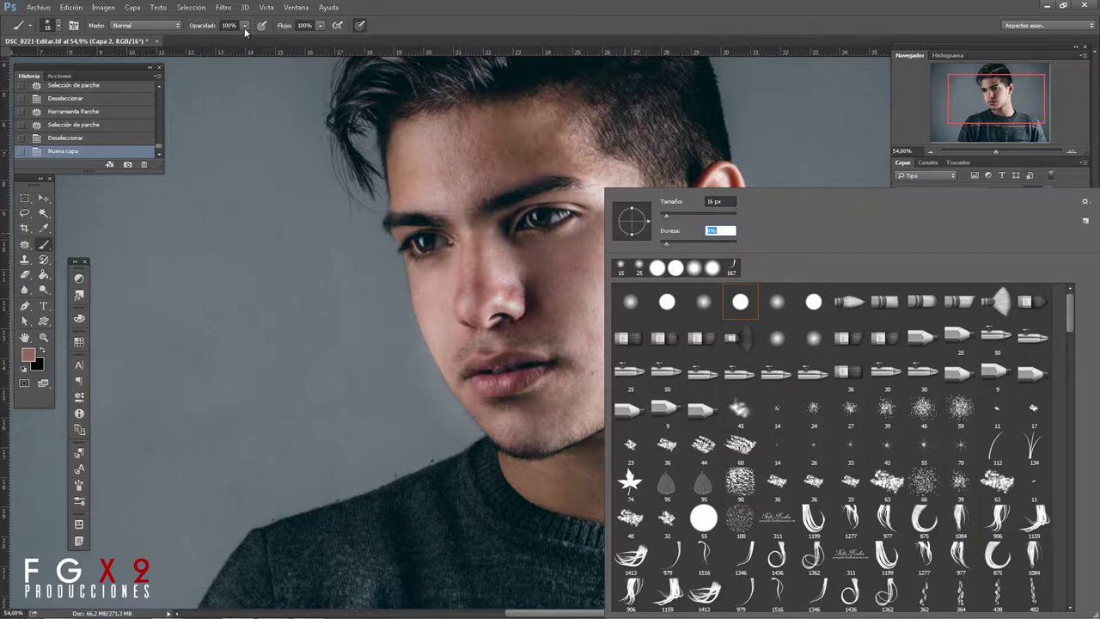
{"action": "left_click_drag", "start_coordinate": [244, 29], "coordinate": [189, 38]}
{"action": "right_click", "coordinate": [675, 186]}
{"action": "left_click", "coordinate": [681, 195]}
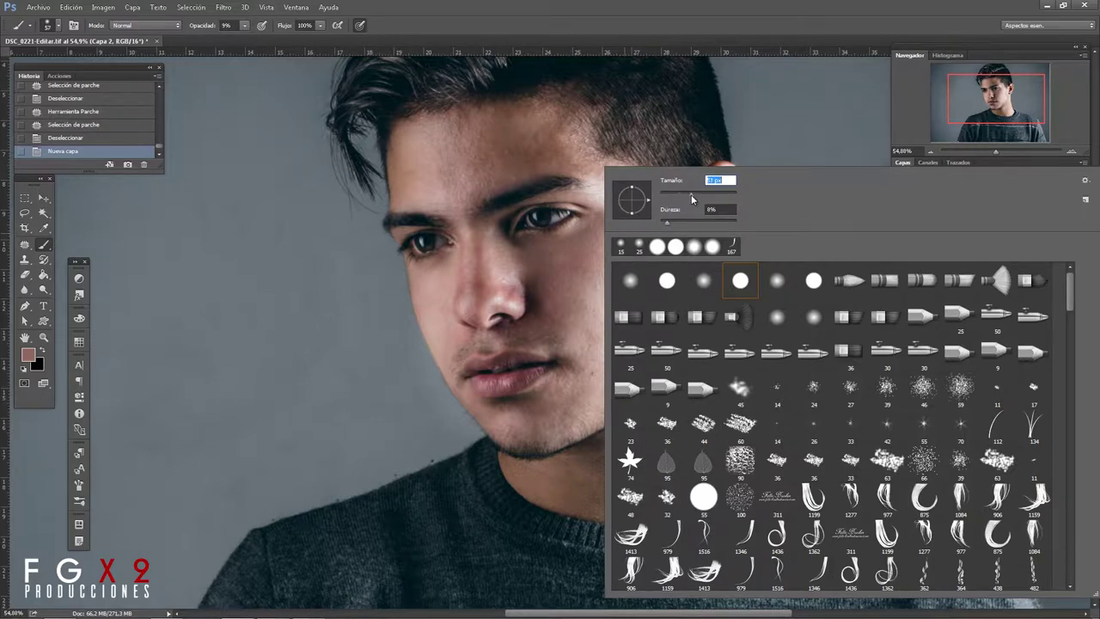
{"action": "left_click_drag", "start_coordinate": [691, 194], "coordinate": [692, 194]}
{"action": "left_click", "coordinate": [579, 243]}
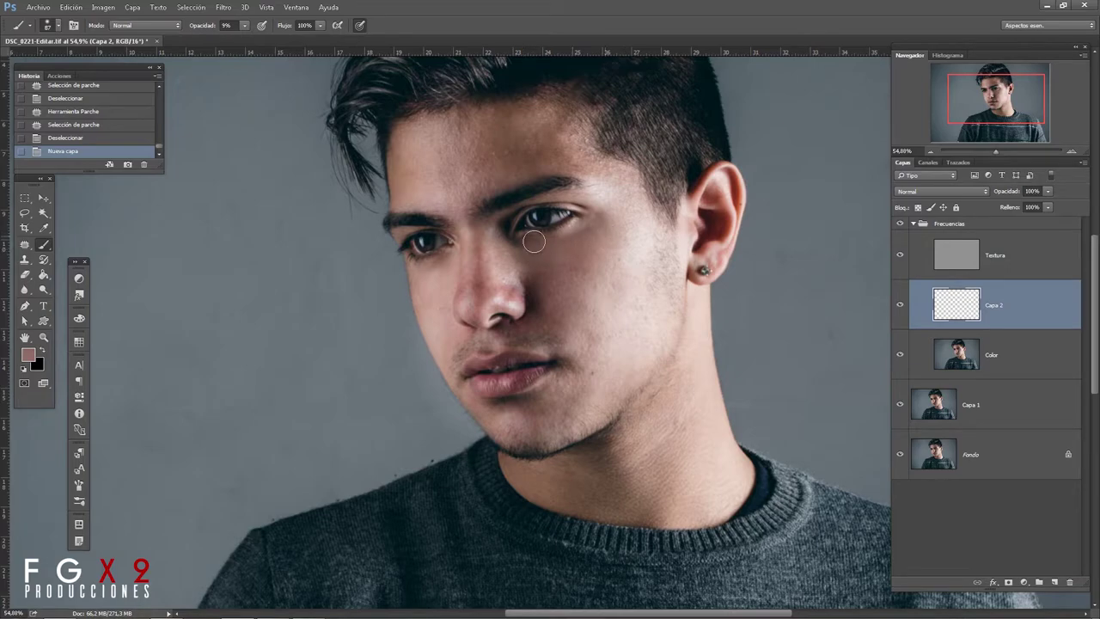
Paint faint skin-tone strokes across the face, near the eye and forehead
{"action": "left_click_drag", "start_coordinate": [526, 249], "coordinate": [441, 237]}
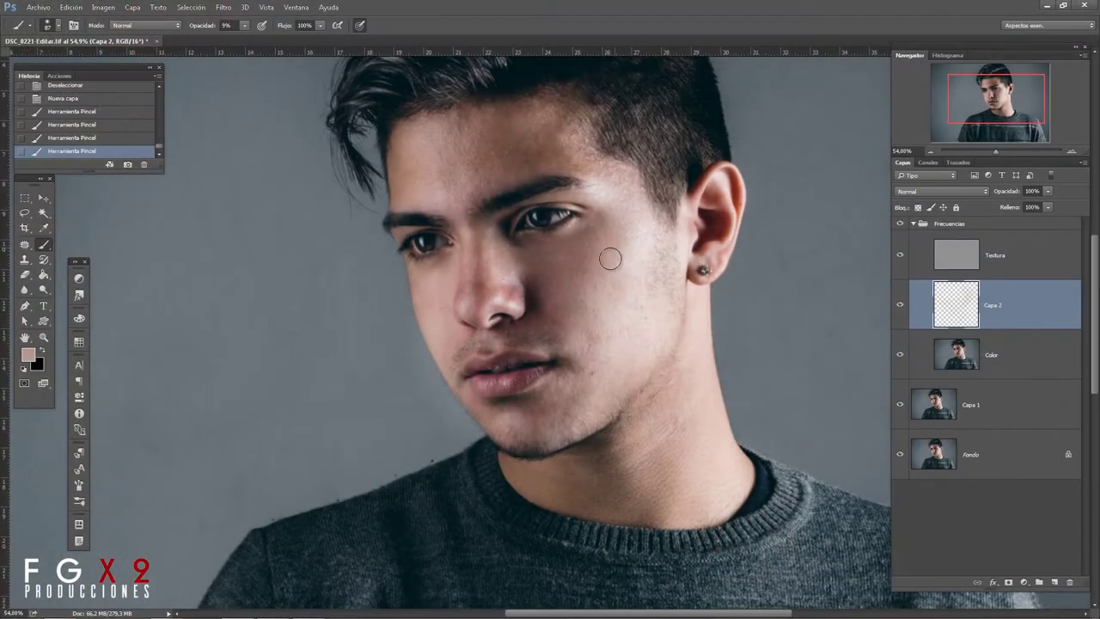
{"action": "left_click_drag", "start_coordinate": [624, 266], "coordinate": [591, 203]}
{"action": "left_click_drag", "start_coordinate": [554, 154], "coordinate": [551, 107]}
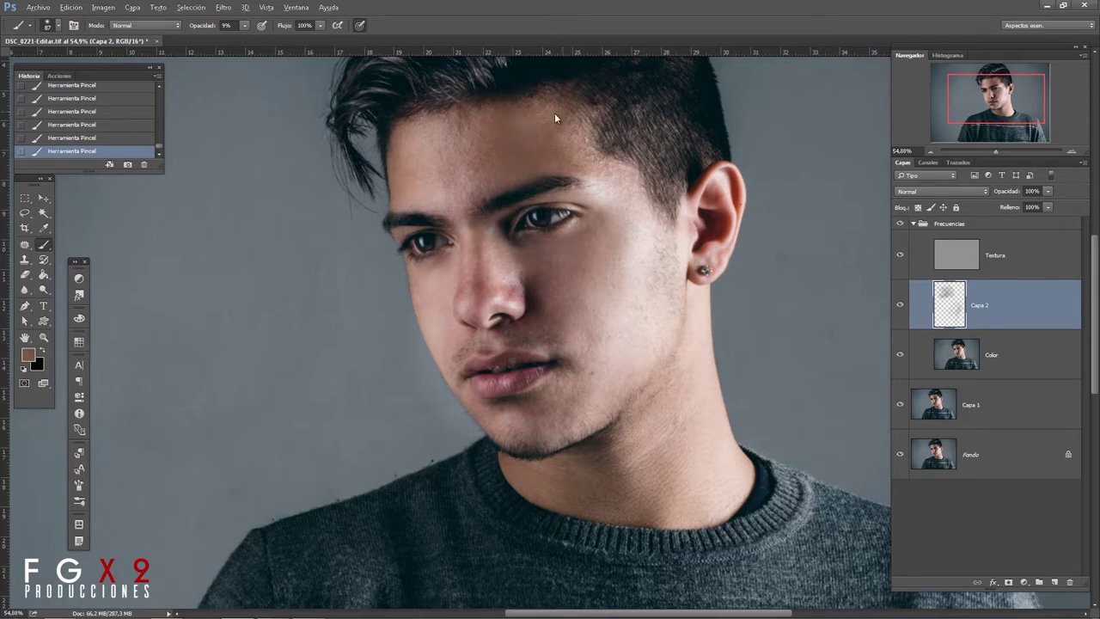
{"action": "scroll", "coordinate": [590, 146], "scroll_direction": "up", "scroll_amount": 2}
{"action": "right_click", "coordinate": [602, 161]}
{"action": "key", "text": "ctrl+alt+z"}
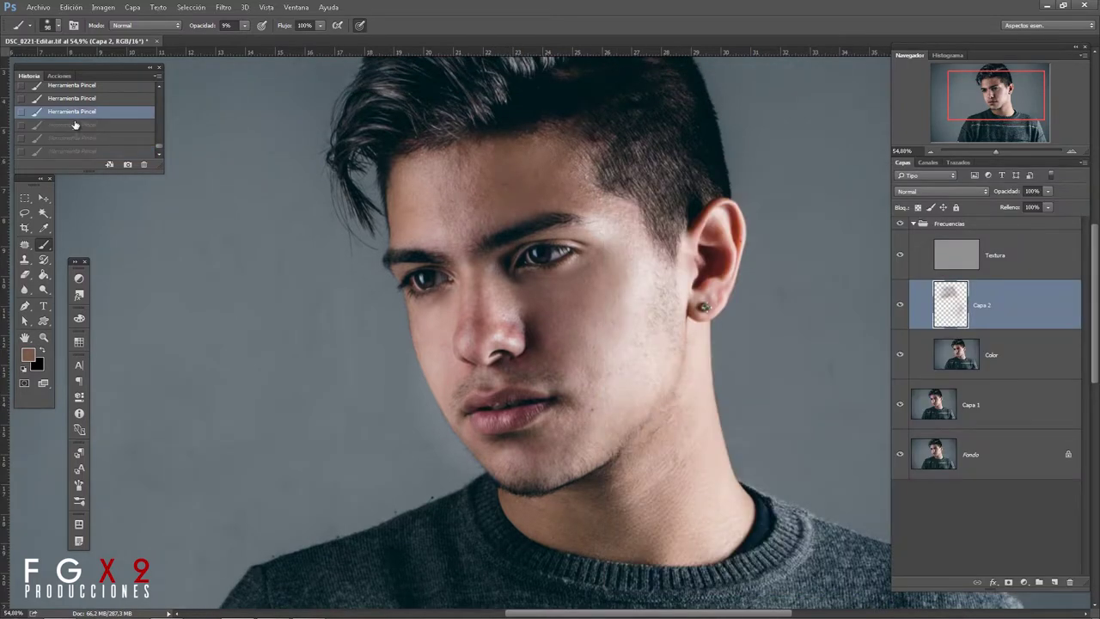
{"action": "key", "text": "ctrl+alt+z"}
{"action": "key", "text": "ctrl+shift+z"}
{"action": "key", "text": "ctrl+shift+z"}
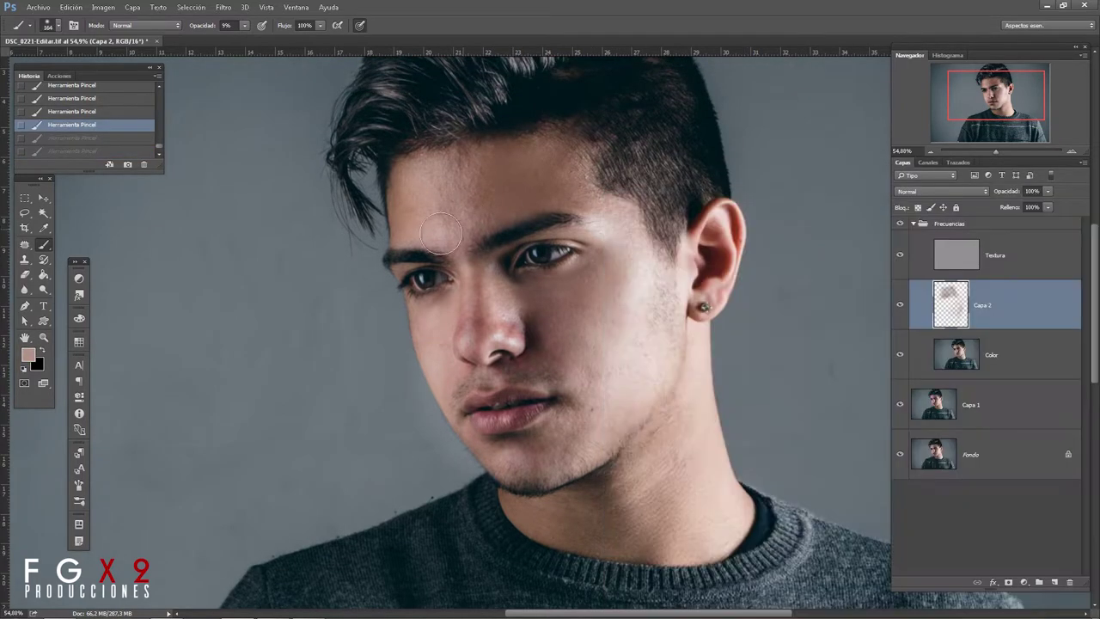
Paint across the forehead and resample darker and pink skin tones from the face
{"action": "left_click_drag", "start_coordinate": [468, 163], "coordinate": [560, 166]}
{"action": "left_click", "coordinate": [572, 162], "text": "alt"}
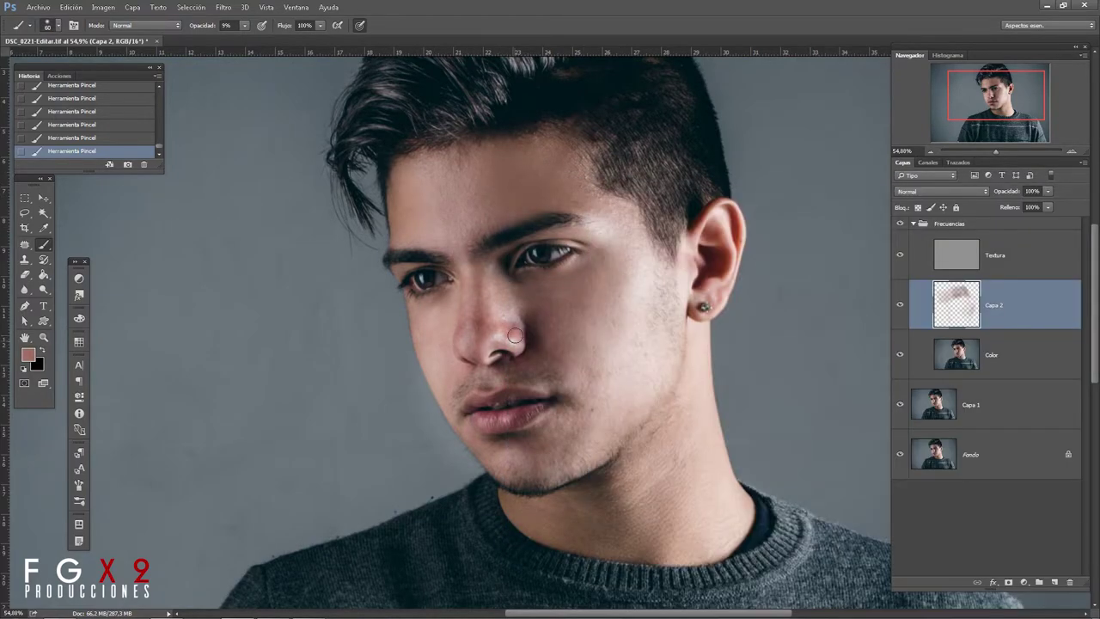
{"action": "right_click", "coordinate": [505, 271]}
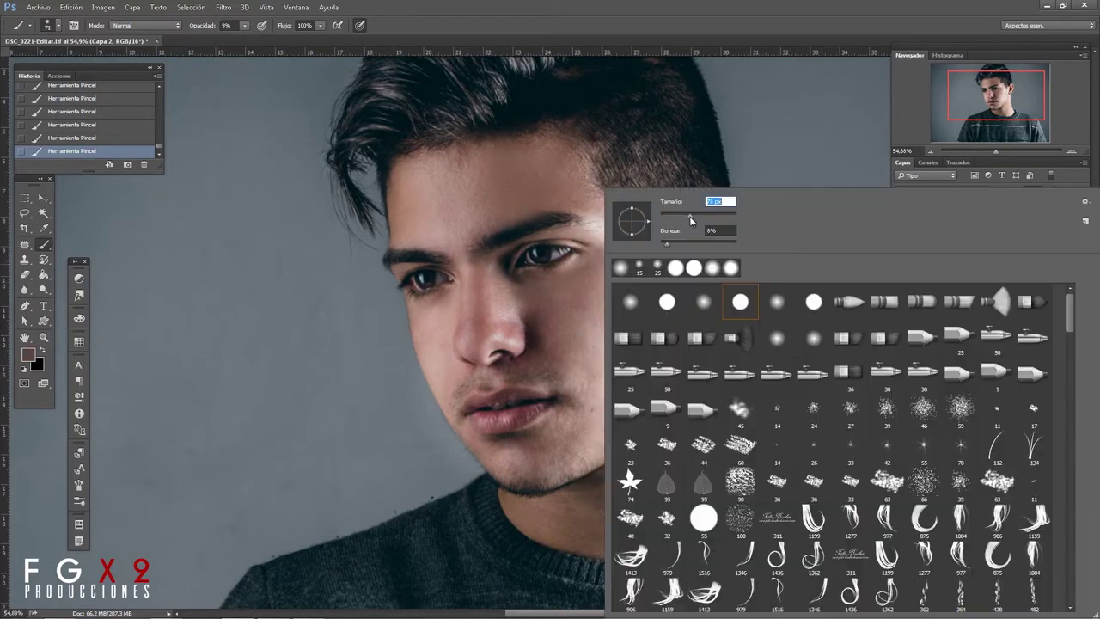
{"action": "key", "text": "Escape"}
{"action": "left_click", "coordinate": [494, 302], "text": "alt"}
{"action": "key", "text": "ctrl+alt+z"}
{"action": "key", "text": "ctrl+alt+z"}
Redo the undone strokes and enlarge the brush to about 95
{"action": "right_click", "coordinate": [498, 272]}
{"action": "key", "text": "Escape"}
{"action": "left_click", "coordinate": [546, 238], "text": "alt"}
{"action": "key", "text": "ctrl+shift+z"}
{"action": "key", "text": "ctrl+shift+z"}
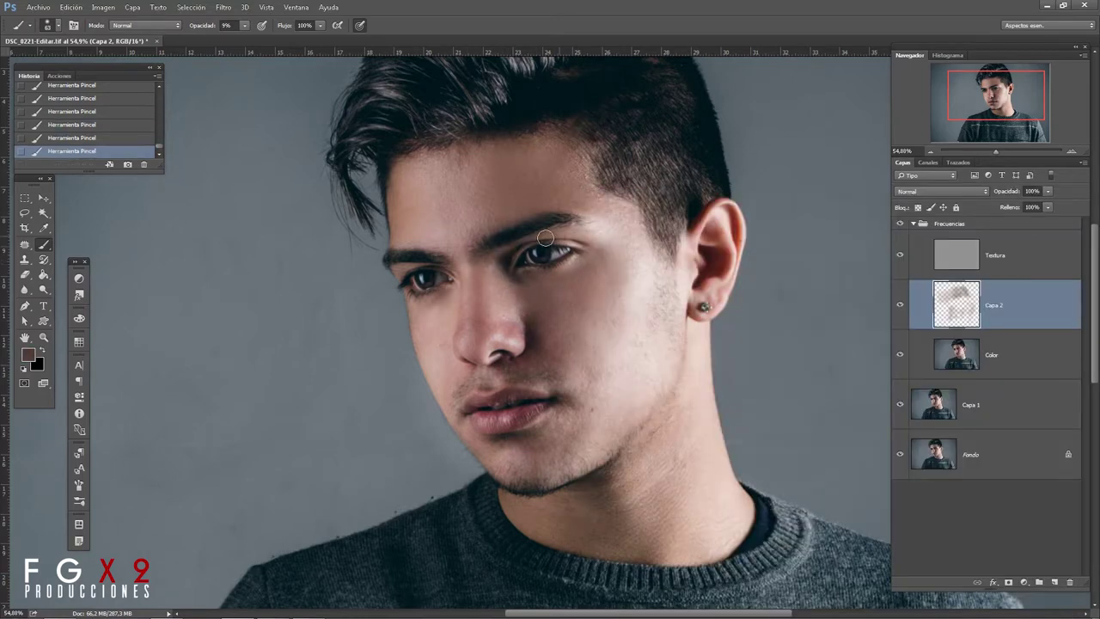
{"action": "right_click", "coordinate": [510, 277]}
{"action": "left_click_drag", "start_coordinate": [710, 201], "coordinate": [735, 201]}
{"action": "key", "text": "Return"}
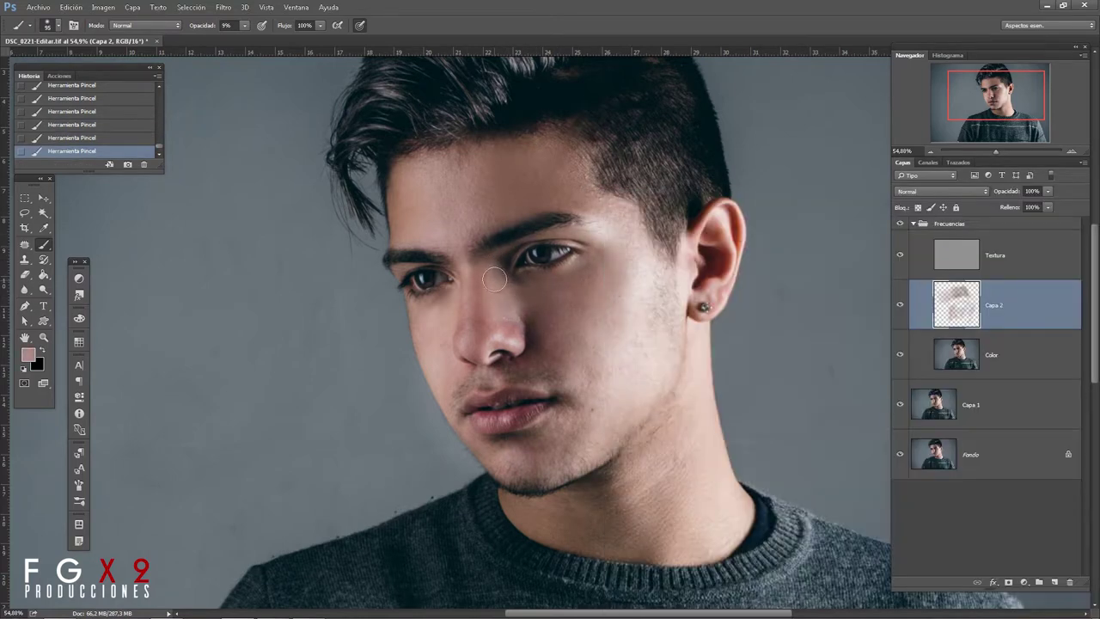
Resample a slightly different skin tone and compare against an earlier History state
{"action": "right_click", "coordinate": [529, 322]}
{"action": "key", "text": "Escape"}
{"action": "left_click", "coordinate": [528, 322], "text": "alt"}
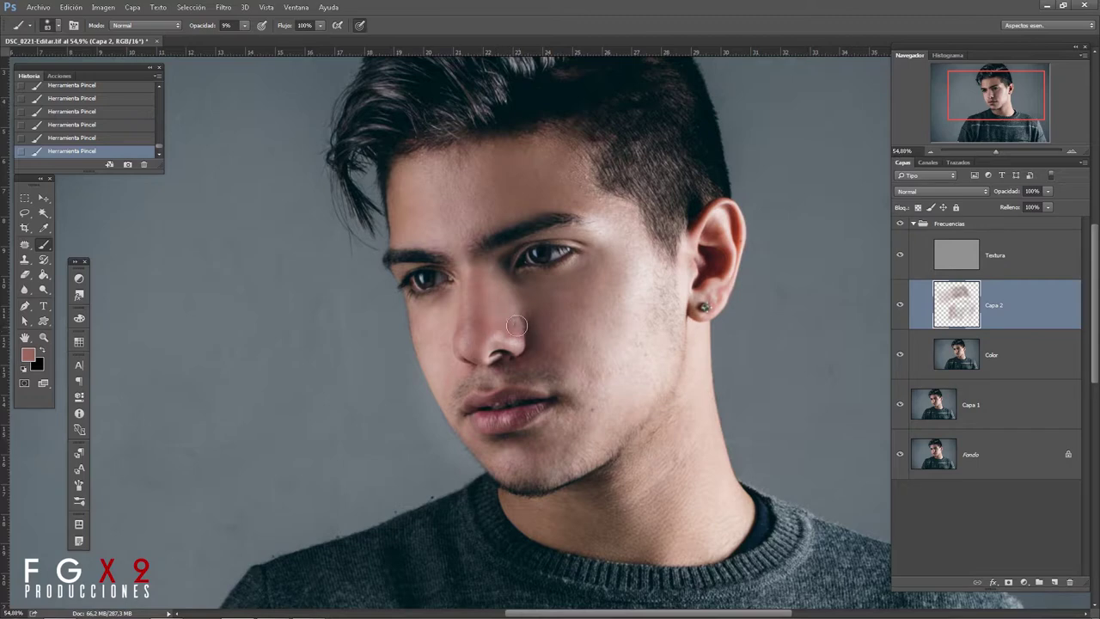
{"action": "right_click", "coordinate": [515, 325]}
{"action": "key", "text": "Escape"}
{"action": "right_click", "coordinate": [458, 305]}
{"action": "key", "text": "Escape"}
{"action": "left_click", "coordinate": [458, 305], "text": "alt"}
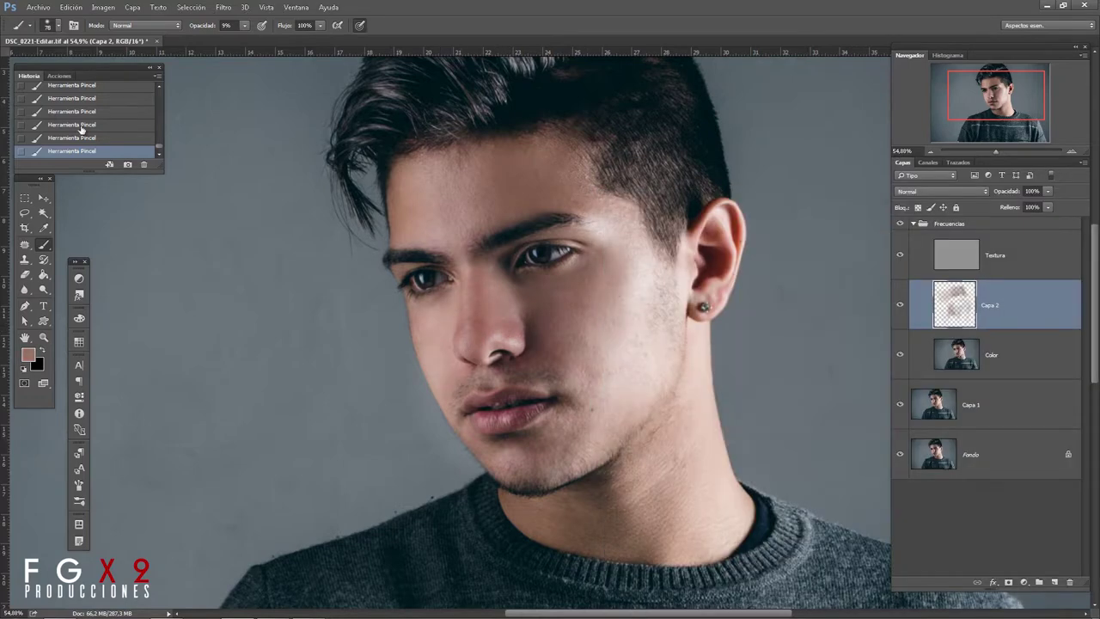
{"action": "left_click", "coordinate": [82, 127]}
{"action": "left_click", "coordinate": [82, 151]}
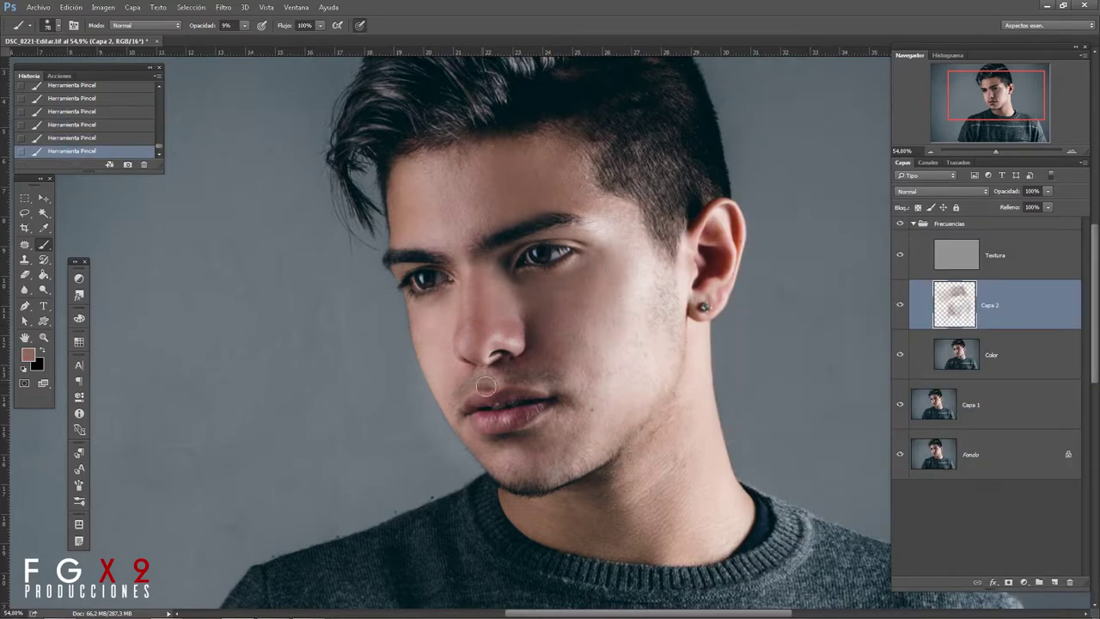
Sample a darker tone near the lips and undo the last stroke
{"action": "right_click", "coordinate": [588, 417]}
{"action": "key", "text": "Escape"}
{"action": "right_click", "coordinate": [539, 460]}
{"action": "key", "text": "Escape"}
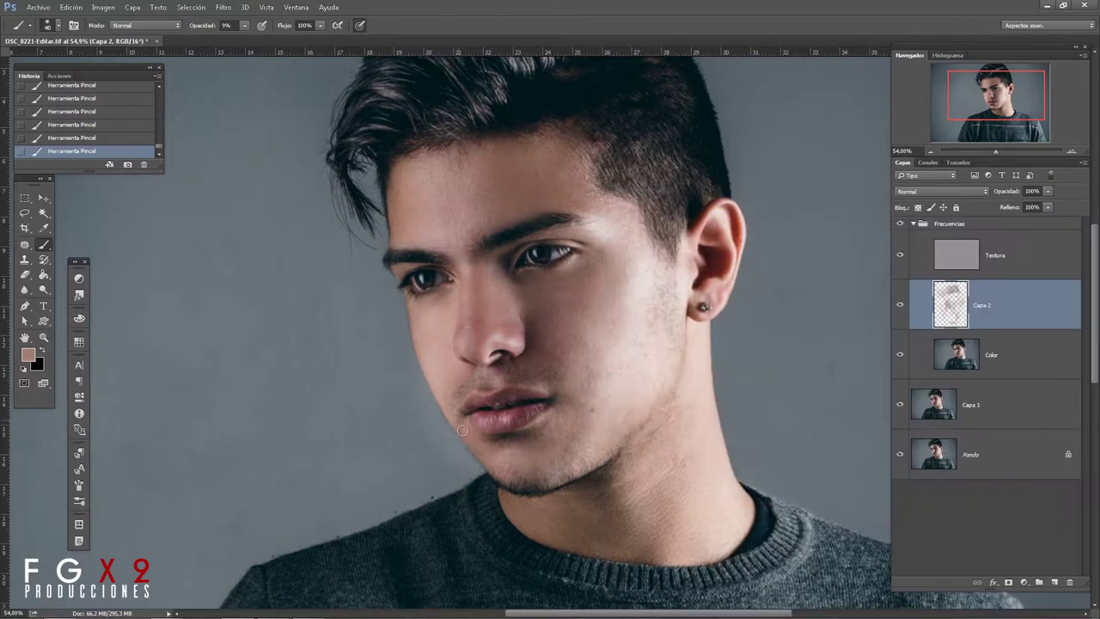
{"action": "left_click", "coordinate": [534, 431], "text": "alt"}
{"action": "right_click", "coordinate": [572, 417]}
{"action": "key", "text": "Escape"}
{"action": "key", "text": "ctrl+z"}
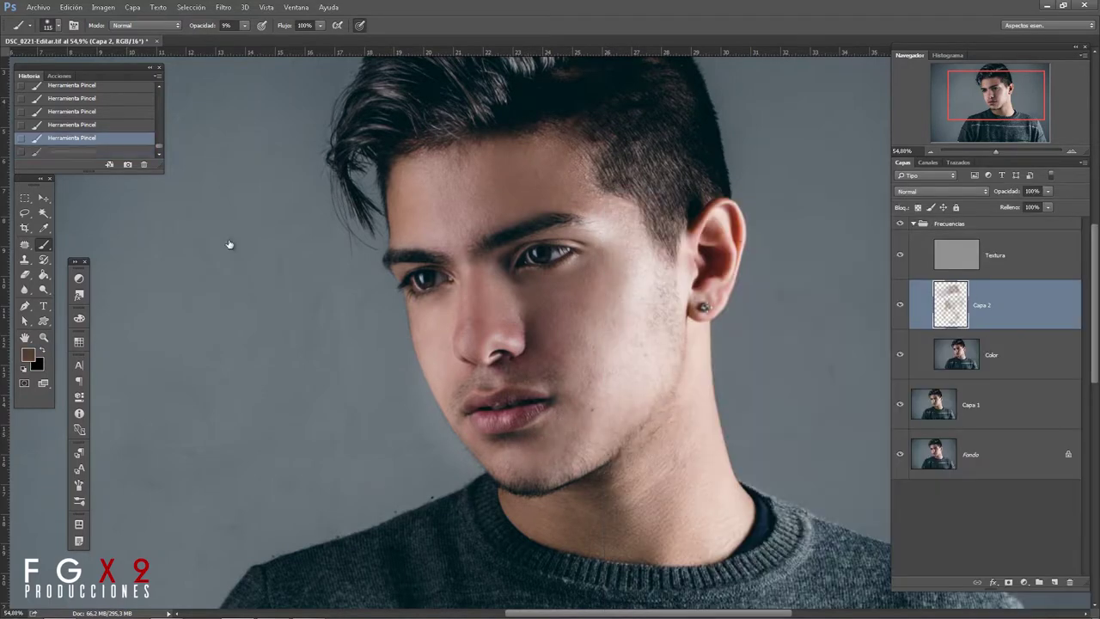
Dab sampled lighter and red tones onto the face, cheek and near the ear
{"action": "left_click", "coordinate": [630, 264], "text": "alt"}
{"action": "left_click", "coordinate": [566, 326]}
{"action": "left_click", "coordinate": [582, 204]}
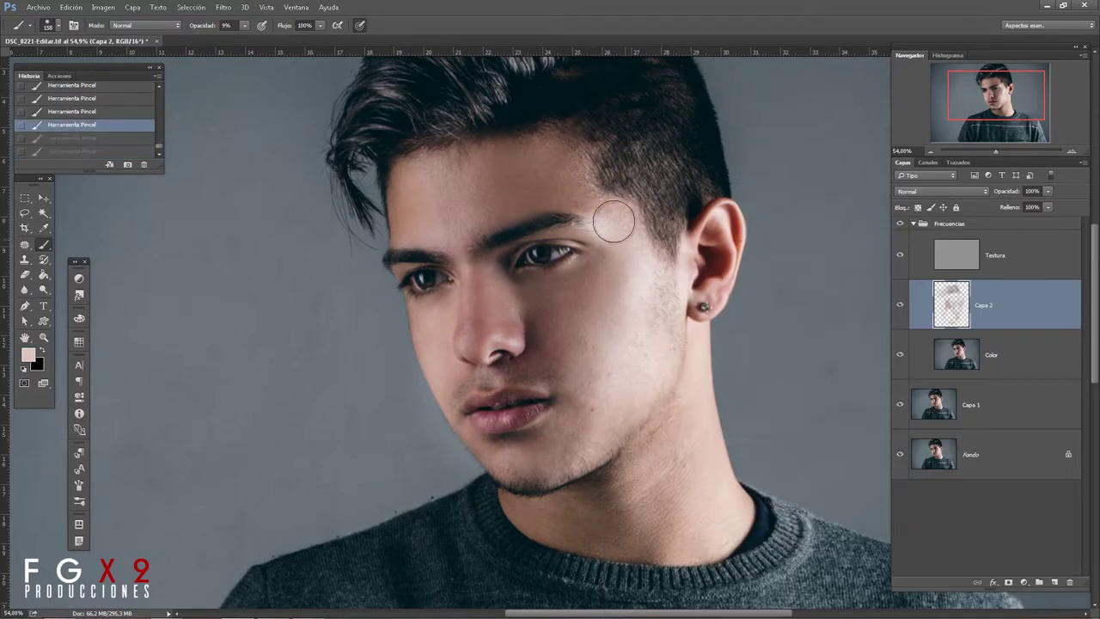
{"action": "left_click", "coordinate": [559, 440], "text": "alt"}
{"action": "left_click", "coordinate": [712, 197]}
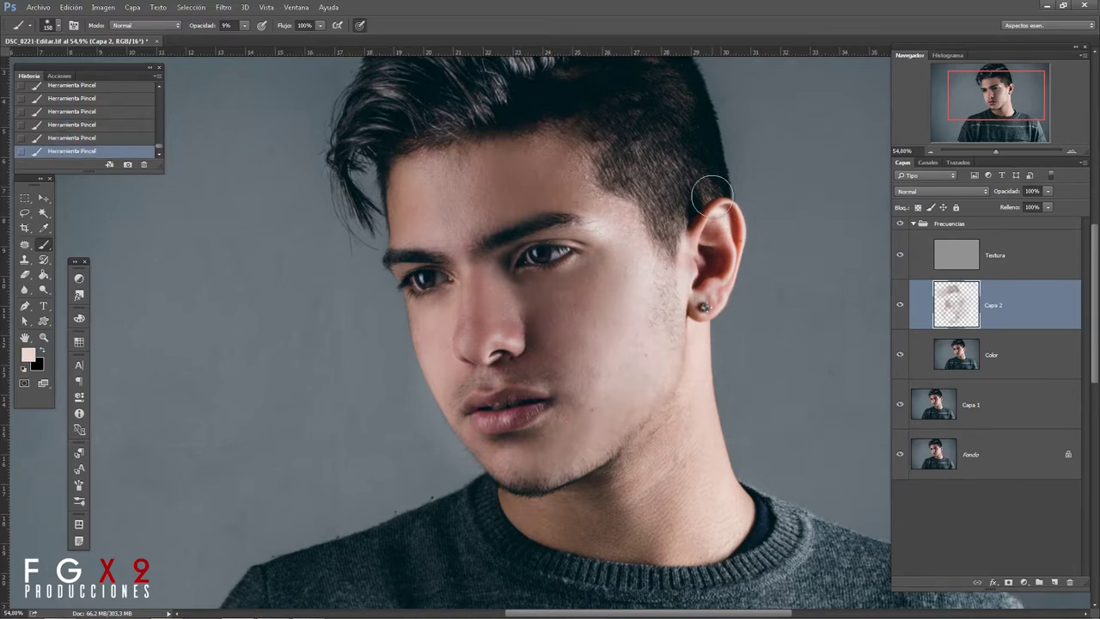
{"action": "left_click", "coordinate": [704, 278], "text": "alt"}
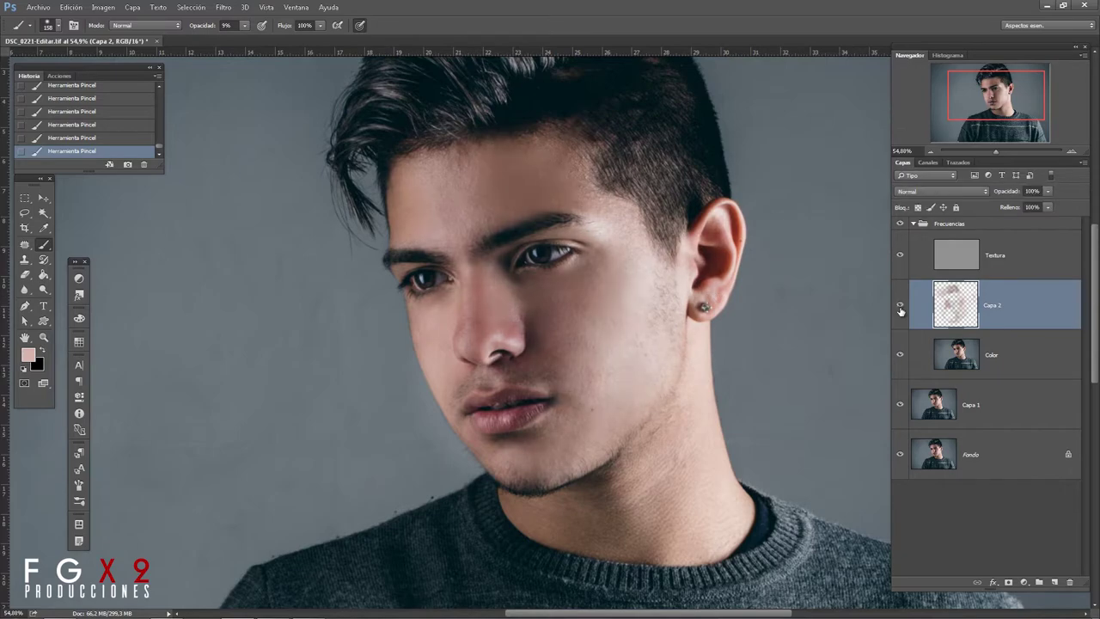
Shrink the brush, sample the lip red, undo a stroke and add Capa 3
{"action": "right_click", "coordinate": [603, 187]}
{"action": "right_click", "coordinate": [558, 187]}
{"action": "key", "text": "Return"}
{"action": "left_click", "coordinate": [472, 392], "text": "alt"}
{"action": "right_click", "coordinate": [512, 398]}
{"action": "key", "text": "Return"}
{"action": "scroll", "coordinate": [587, 395], "scroll_direction": "down", "scroll_amount": 2}
{"action": "key", "text": "ctrl+z"}
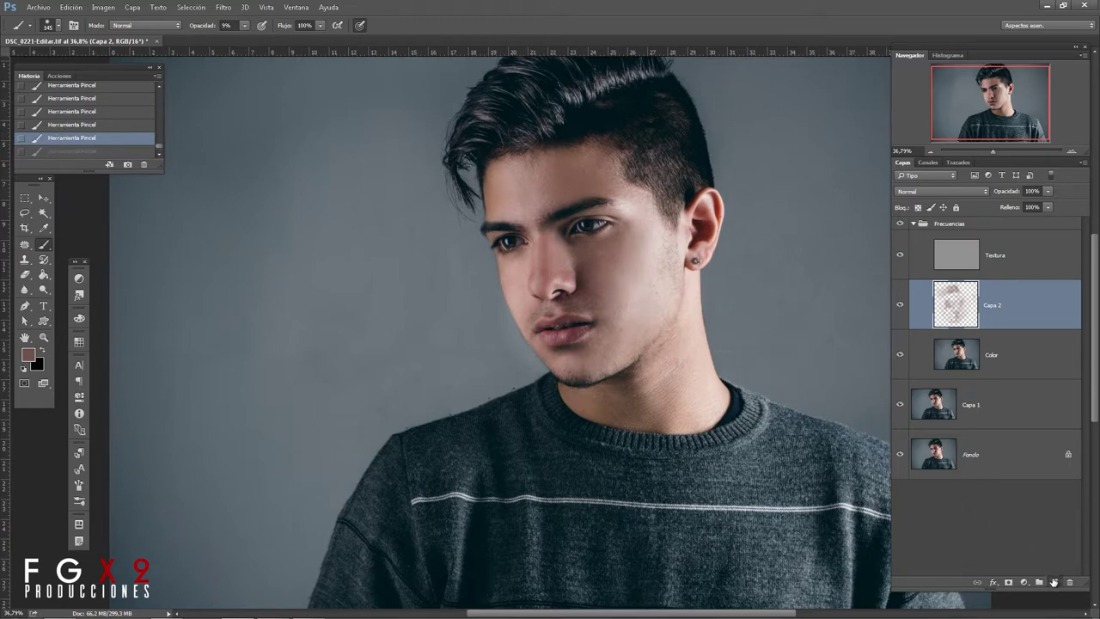
{"action": "left_click", "coordinate": [1054, 582]}
{"action": "right_click", "coordinate": [632, 246]}
Sample lighter cheek skin tones and paint faint strokes on Capa 3
{"action": "key", "text": "Return"}
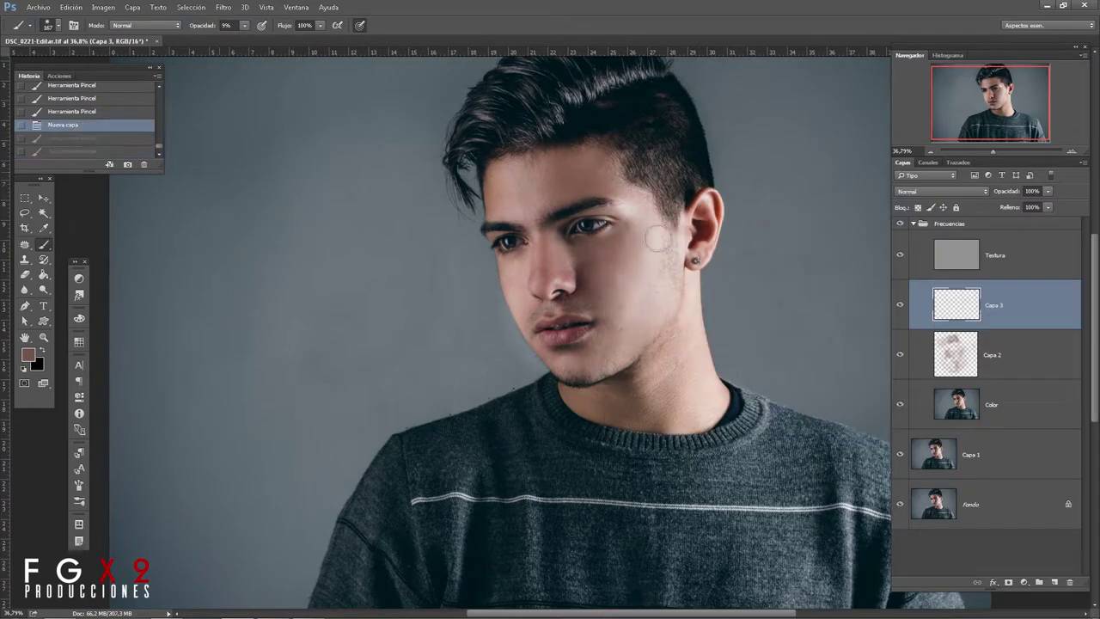
{"action": "left_click", "coordinate": [613, 292], "text": "alt"}
{"action": "key", "text": "ctrl+alt+z"}
{"action": "key", "text": "ctrl+shift+z"}
{"action": "key", "text": "ctrl+shift+z"}
{"action": "key", "text": "ctrl+shift+z"}
{"action": "left_click", "coordinate": [664, 229], "text": "alt"}
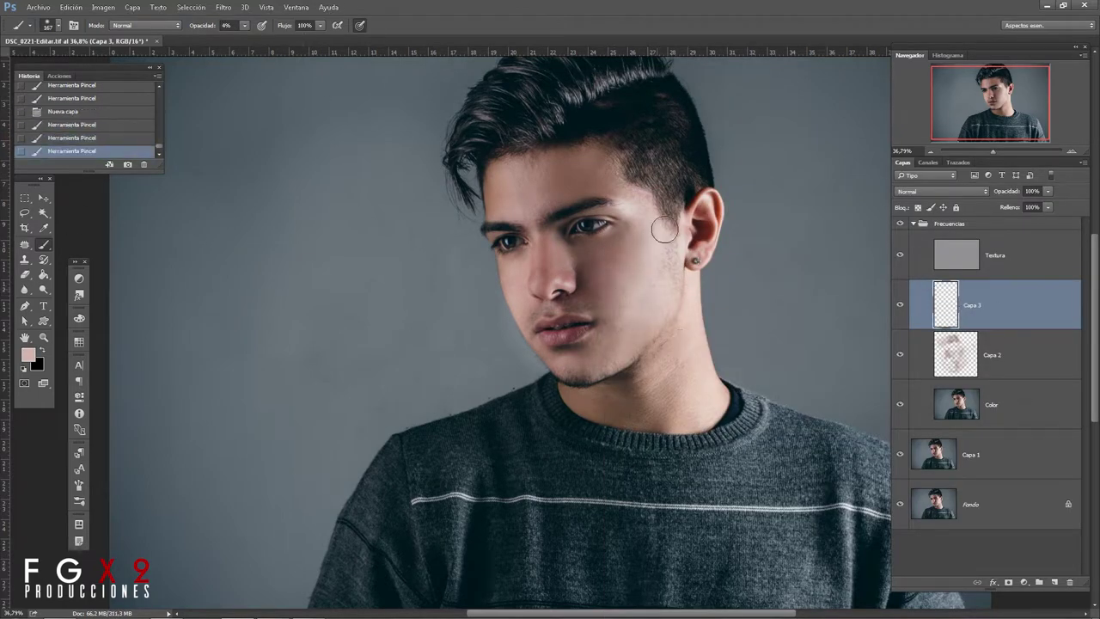
{"action": "left_click", "coordinate": [622, 266], "text": "alt"}
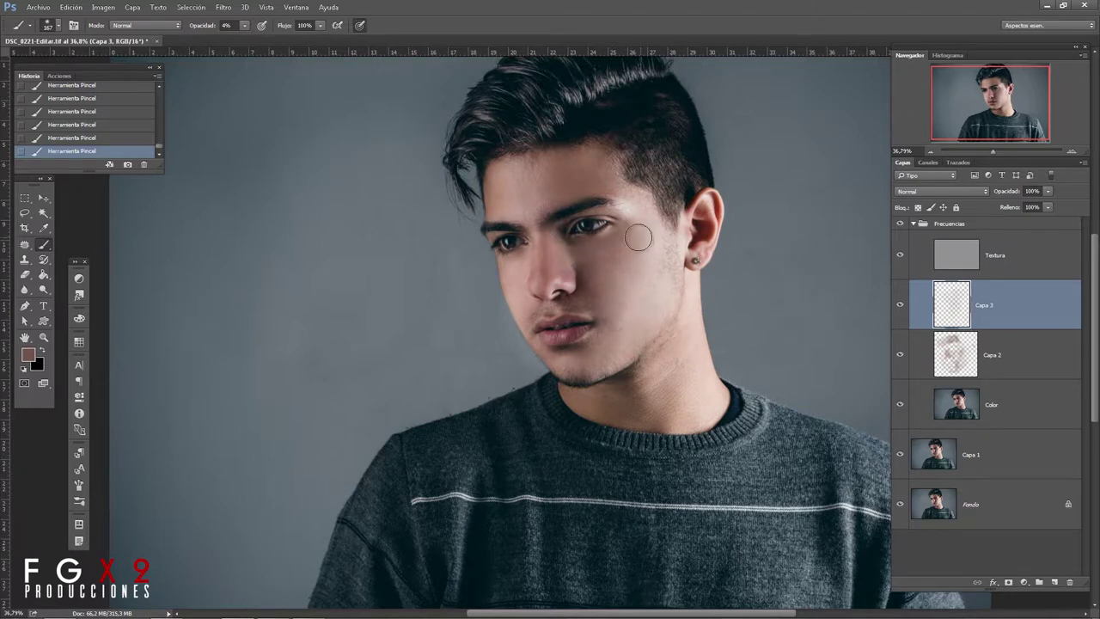
Set the brush to 155, sample a darker reddish skin tone, and zoom out to the whole portrait
{"action": "right_click", "coordinate": [591, 187]}
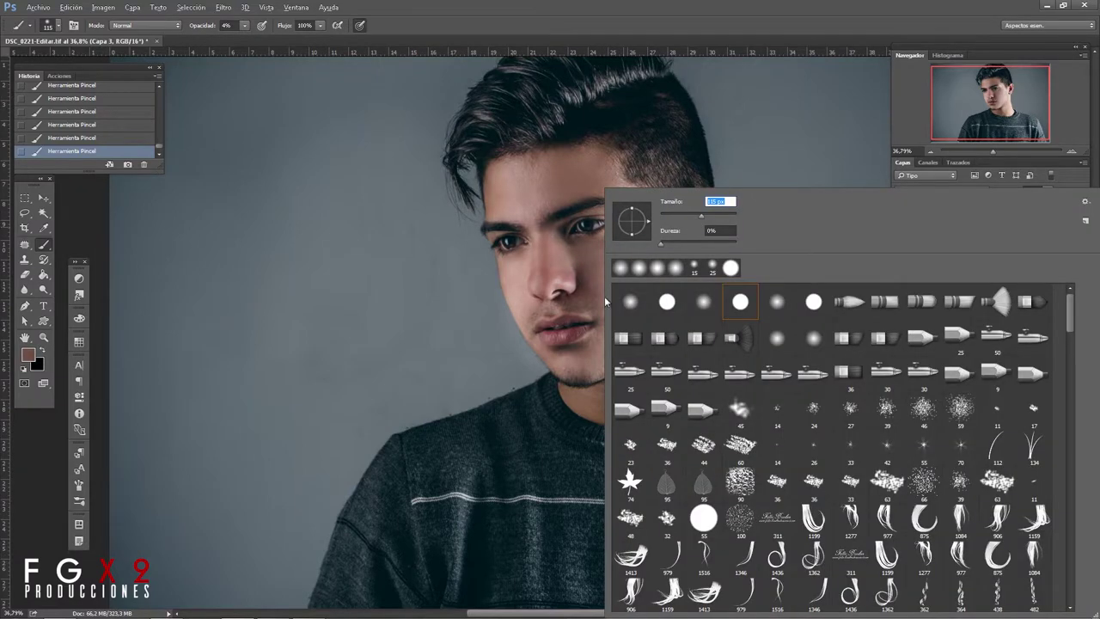
{"action": "key", "text": "Return"}
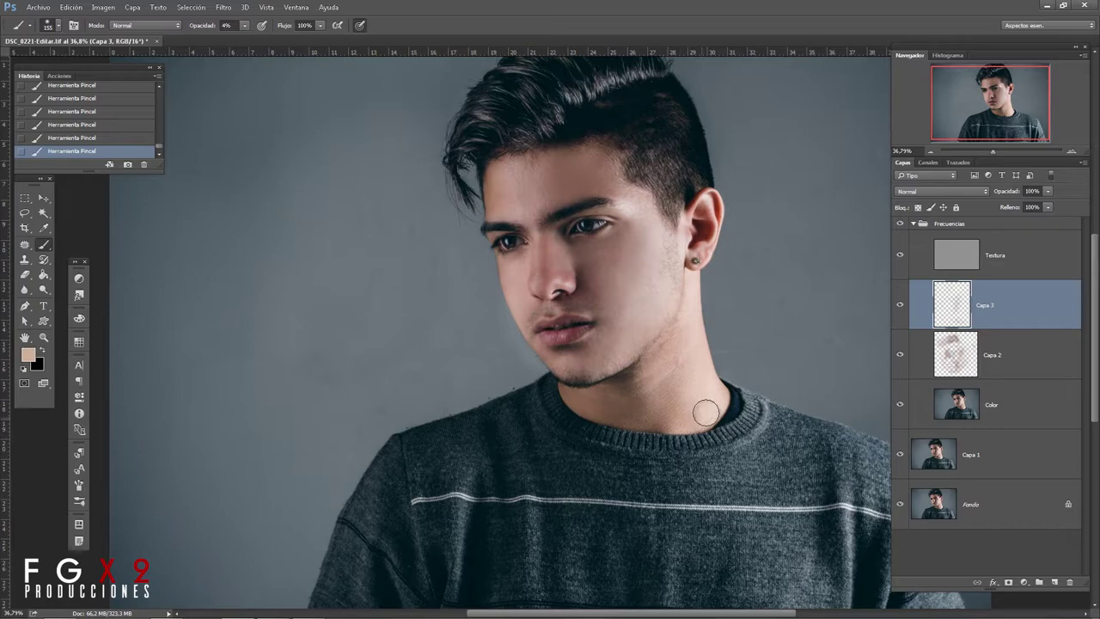
{"action": "scroll", "coordinate": [648, 213], "scroll_direction": "up", "scroll_amount": 2}
{"action": "left_click", "coordinate": [552, 263], "text": "alt"}
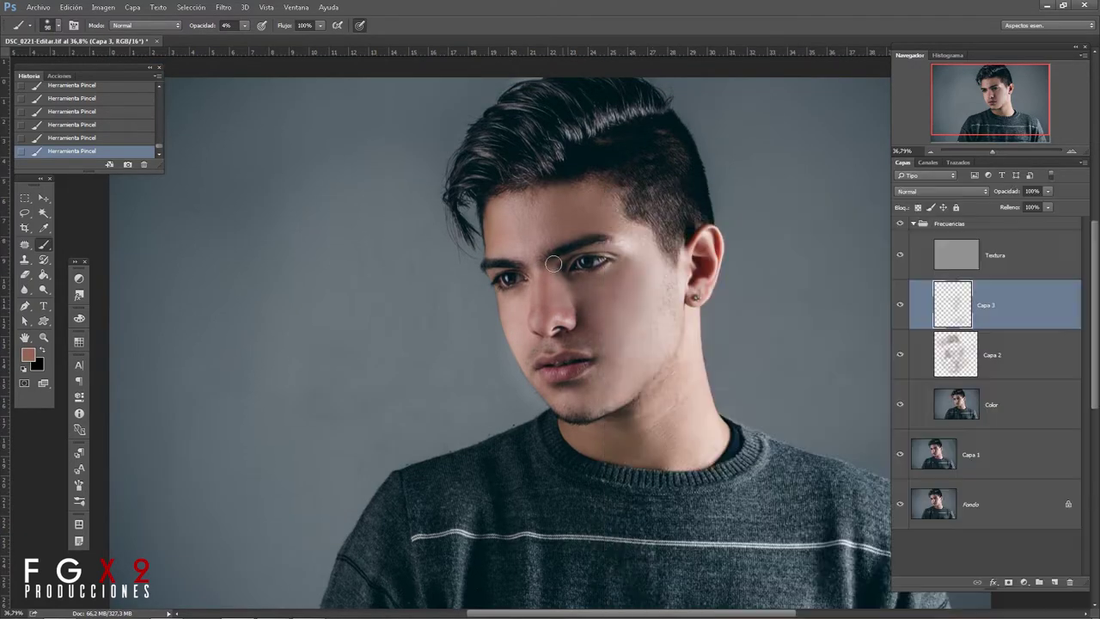
{"action": "left_click_drag", "start_coordinate": [992, 151], "coordinate": [988, 151]}
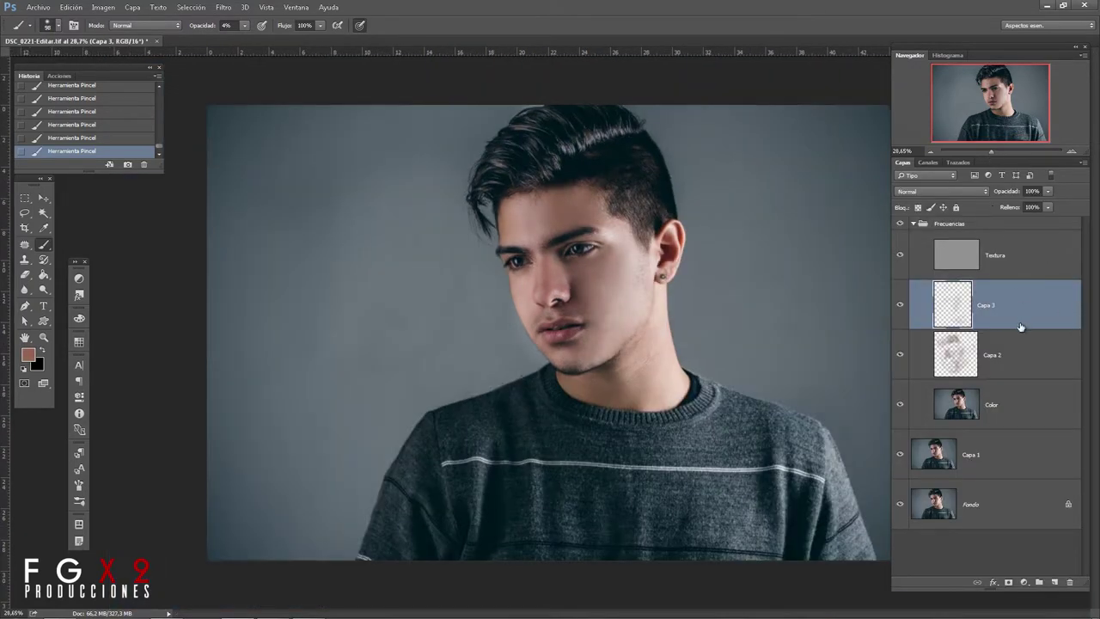
Group Capa 2 and Capa 3 as Grupo 1, compare before/after, and set its opacity to 83%
{"action": "left_click", "coordinate": [1030, 357], "text": "shift"}
{"action": "key", "text": "ctrl+g"}
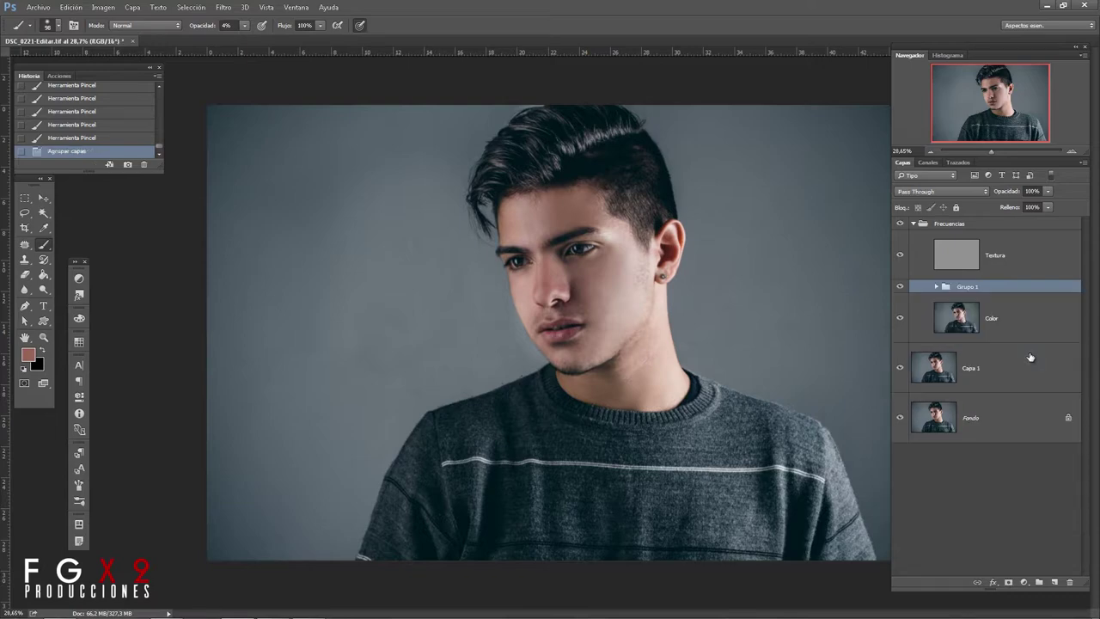
{"action": "left_click", "coordinate": [900, 286]}
{"action": "left_click", "coordinate": [899, 286]}
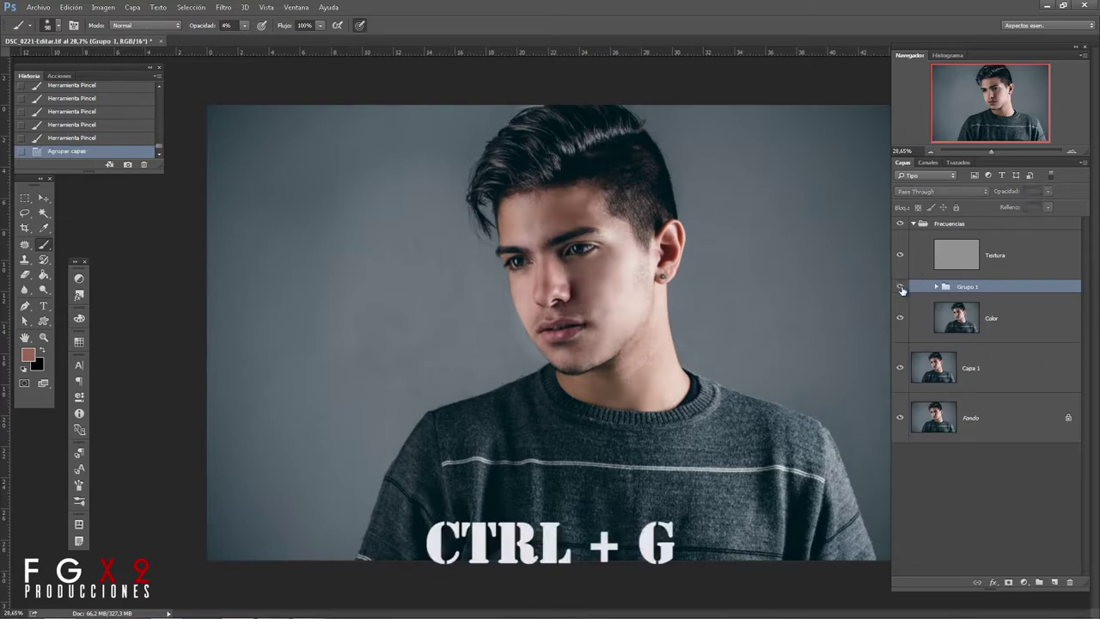
{"action": "left_click_drag", "start_coordinate": [1047, 191], "coordinate": [1038, 200]}
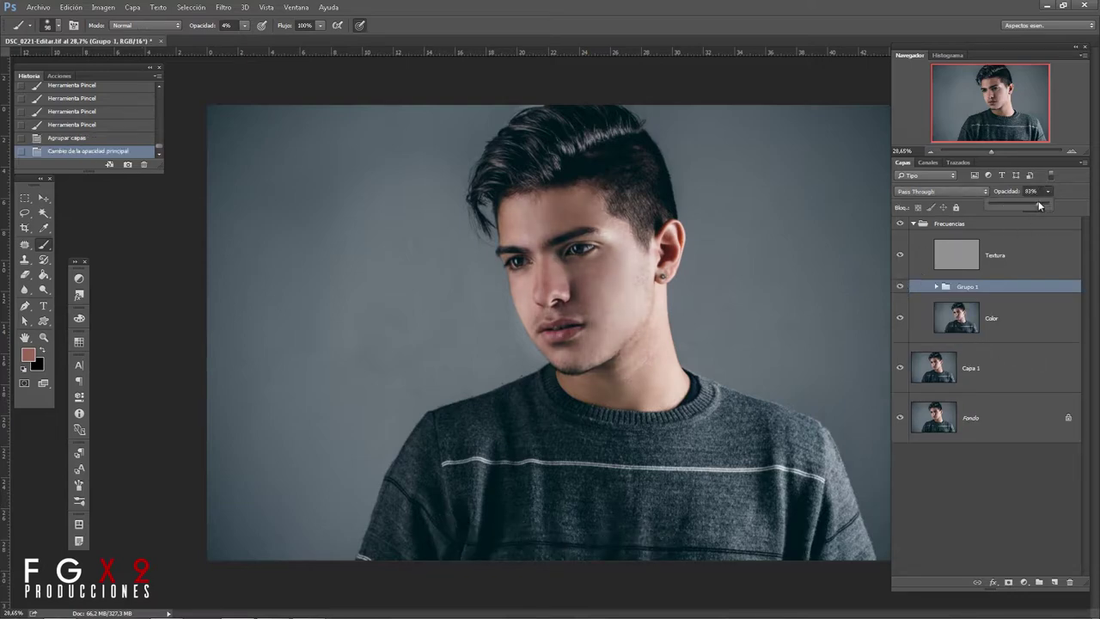
{"action": "left_click_drag", "start_coordinate": [990, 151], "coordinate": [994, 151]}
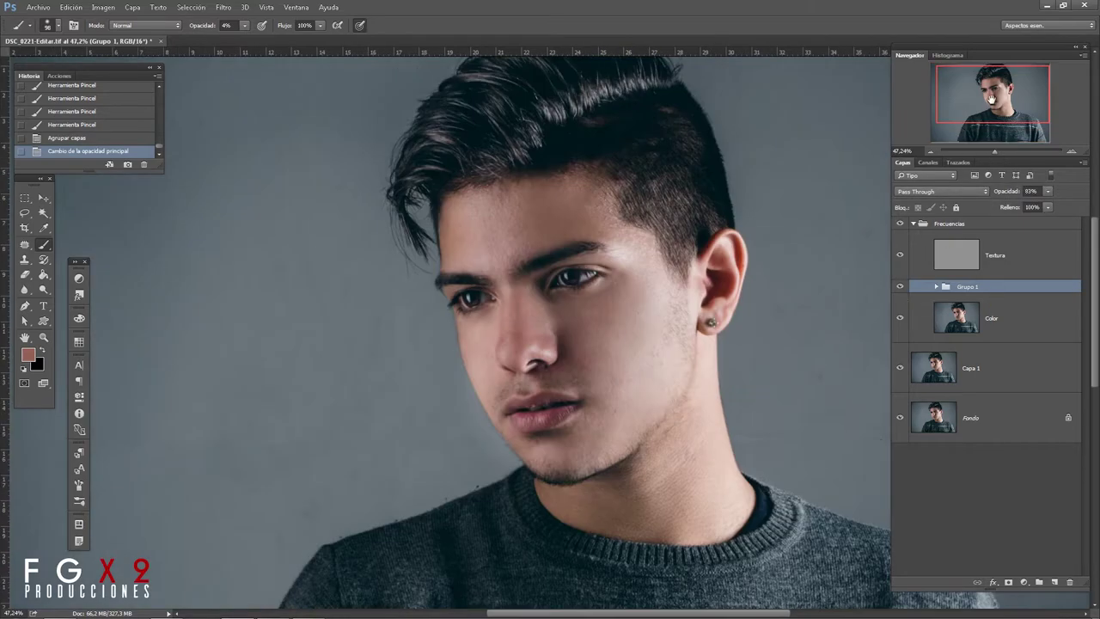
{"action": "left_click", "coordinate": [937, 286]}
Add new layer Capa 4 and paint sampled dark hair colour into the hair
{"action": "left_click", "coordinate": [1022, 322]}
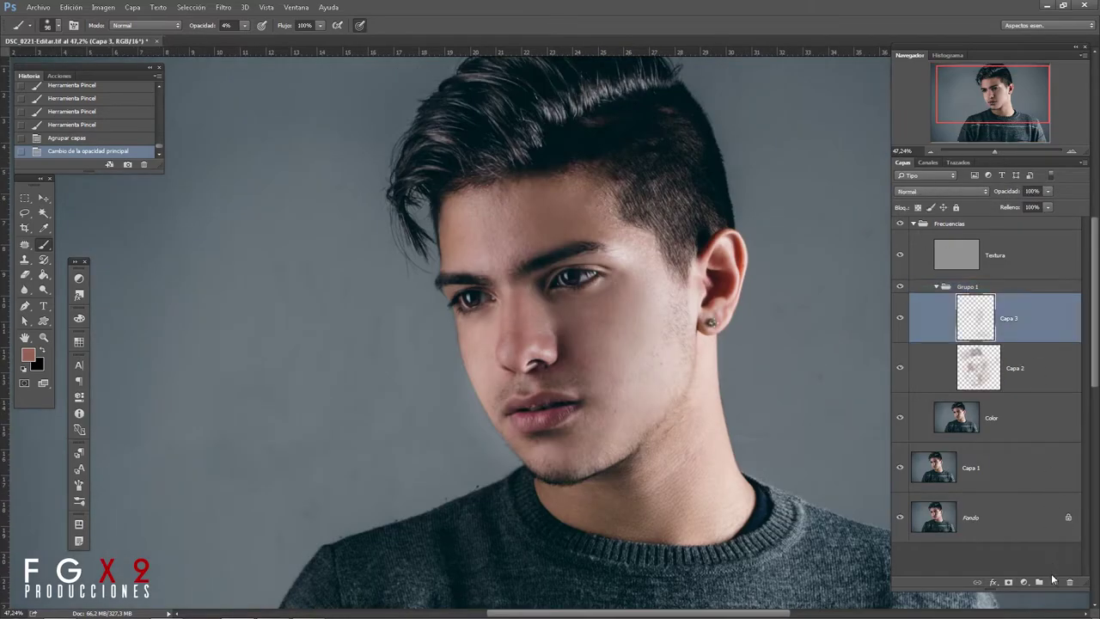
{"action": "left_click", "coordinate": [1054, 582]}
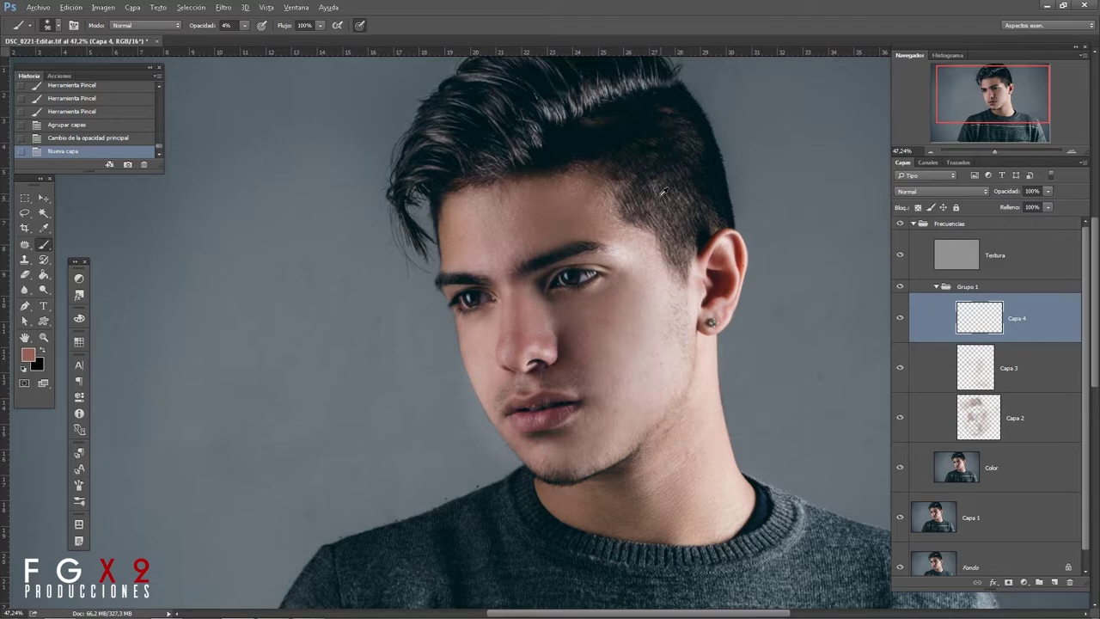
{"action": "left_click", "coordinate": [591, 144], "text": "alt"}
{"action": "right_click", "coordinate": [651, 183]}
{"action": "right_click", "coordinate": [623, 202]}
{"action": "mouse_move", "coordinate": [602, 172]}
{"action": "left_mouse_down"}
{"action": "mouse_move", "coordinate": [683, 268]}
{"action": "mouse_move", "coordinate": [680, 167]}
{"action": "left_mouse_up"}
Enlarge the brush to 71, move Capa 4 above Grupo 1, and set Grupo 1 to 67% opacity
{"action": "right_click", "coordinate": [606, 156]}
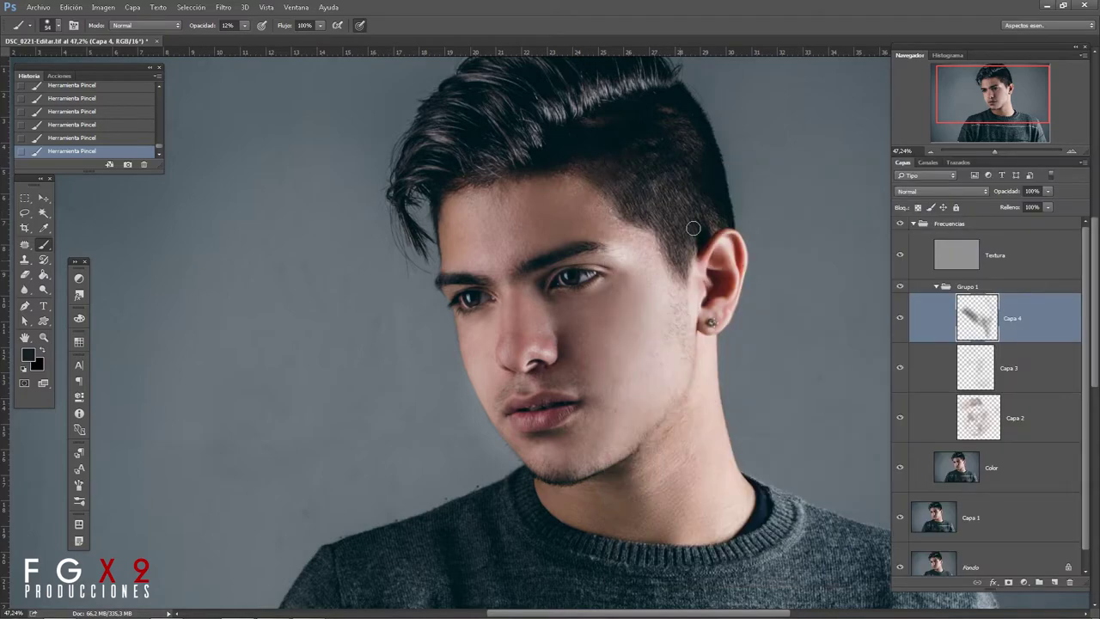
{"action": "right_click", "coordinate": [592, 121]}
{"action": "right_click", "coordinate": [607, 111]}
{"action": "key", "text": "ctrl+minus"}
{"action": "left_click_drag", "start_coordinate": [997, 318], "coordinate": [997, 284]}
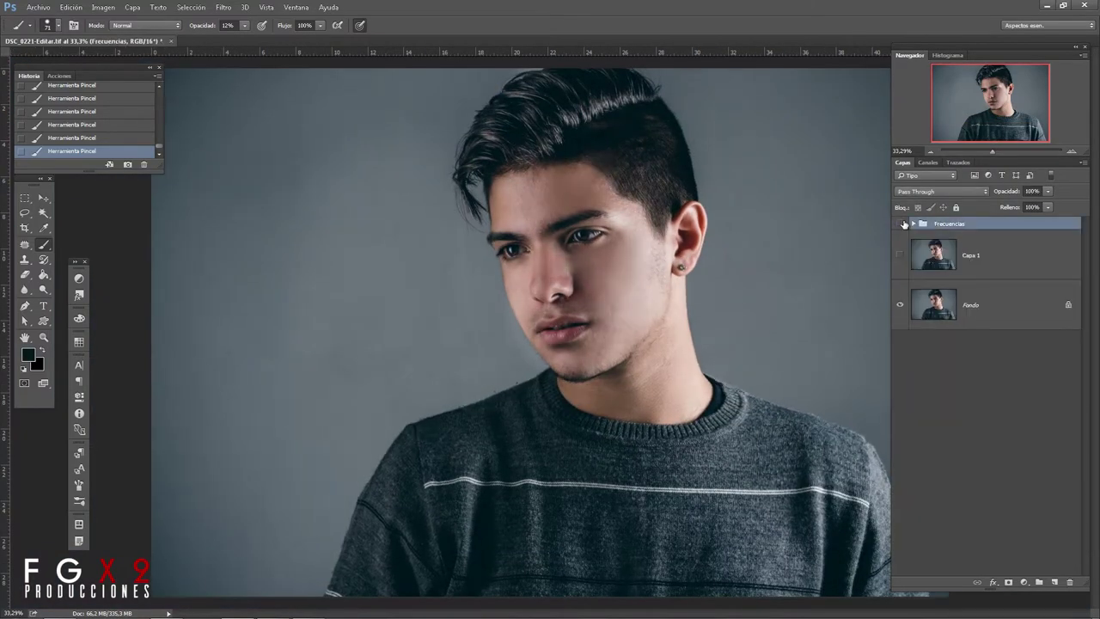
{"action": "left_click", "coordinate": [1014, 336]}
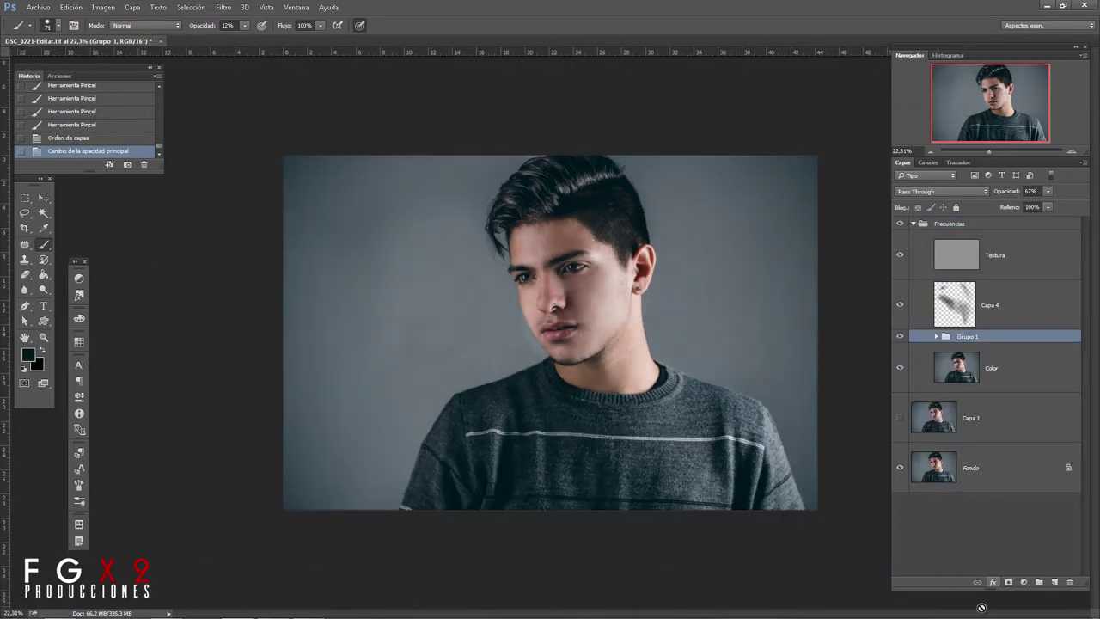
Select the grey background around the figure and add a new layer Capa 5 for painting
{"action": "left_click", "coordinate": [44, 214]}
{"action": "left_click", "coordinate": [386, 223], "text": "shift"}
{"action": "left_click", "coordinate": [739, 412], "text": "shift"}
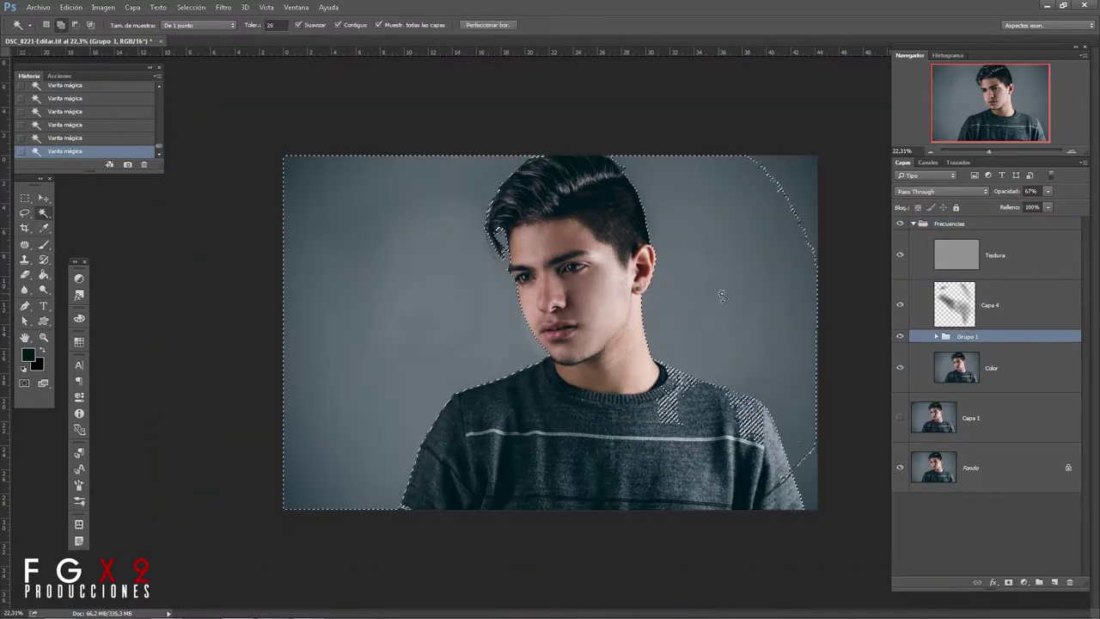
{"action": "left_click", "coordinate": [679, 395], "text": "shift"}
{"action": "key", "text": "ctrl+alt+shift+n"}
{"action": "left_click_drag", "start_coordinate": [688, 403], "coordinate": [674, 421]}
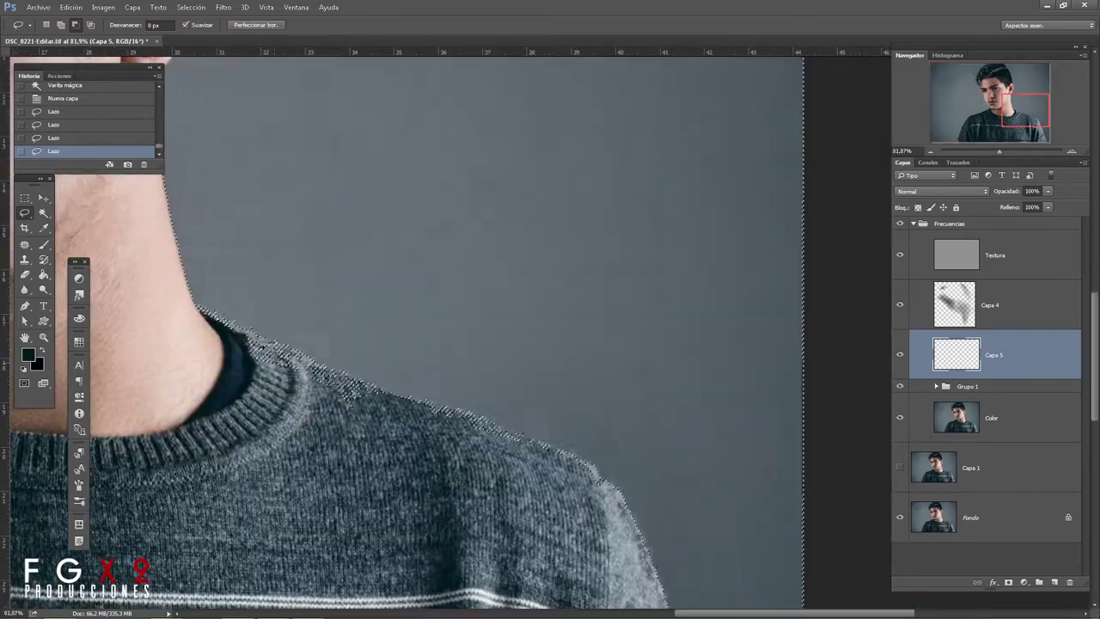
{"action": "left_click_drag", "start_coordinate": [1018, 151], "coordinate": [992, 154]}
Paint even grey-blue over the background with a large soft brush, Capa 5 below Grupo 1
{"action": "right_click", "coordinate": [446, 269]}
{"action": "key", "text": "b"}
{"action": "right_click", "coordinate": [601, 112]}
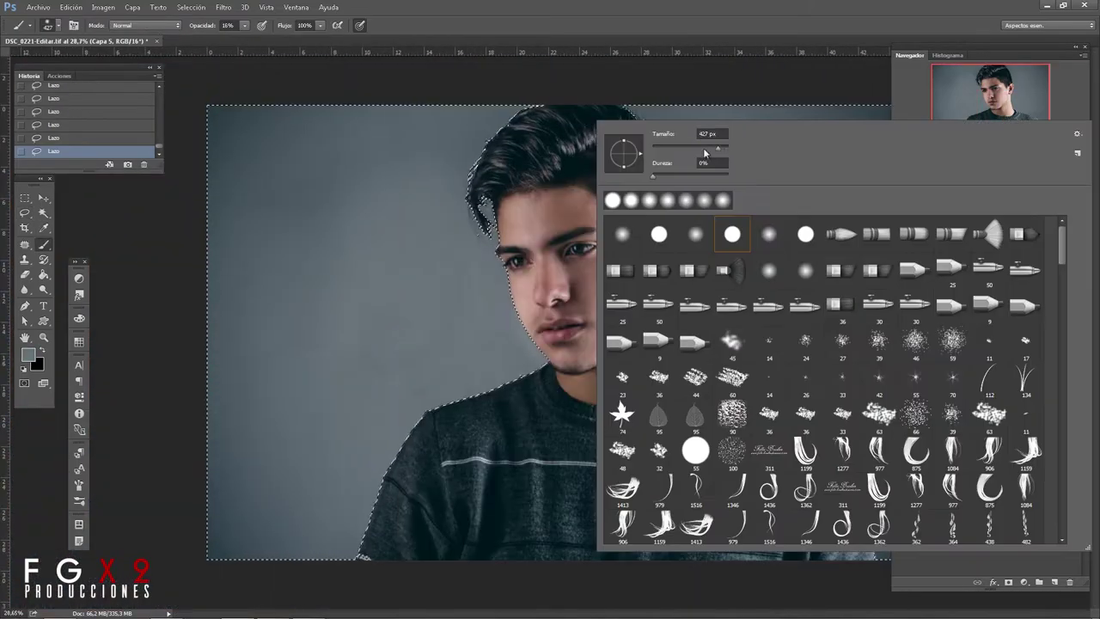
{"action": "key", "text": "ctrl+["}
{"action": "left_click_drag", "start_coordinate": [412, 275], "coordinate": [292, 159]}
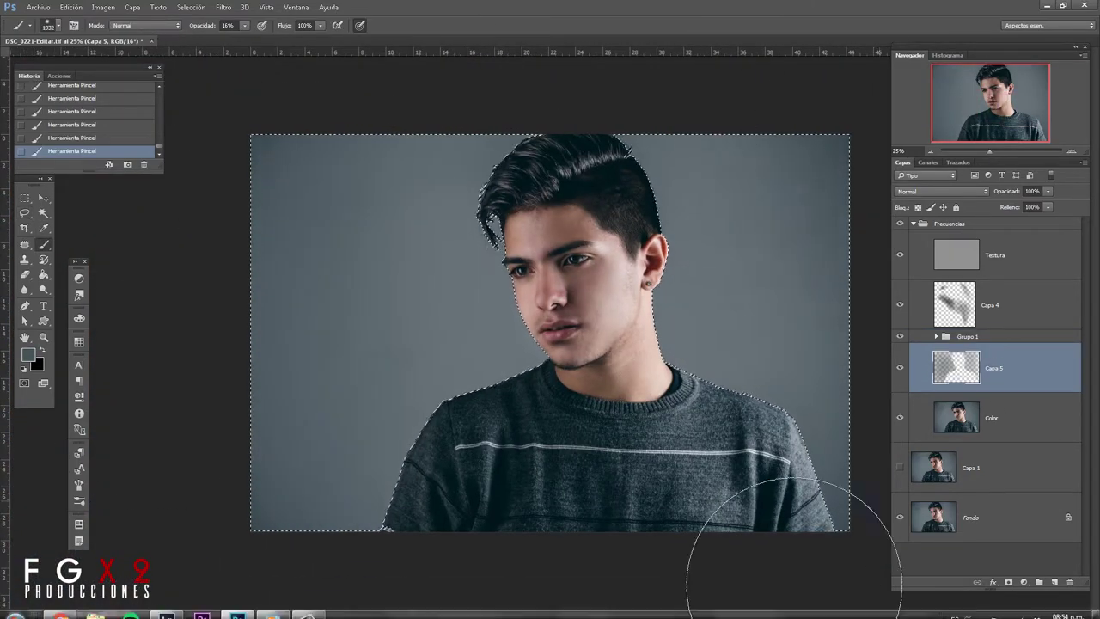
{"action": "left_click", "coordinate": [1000, 337]}
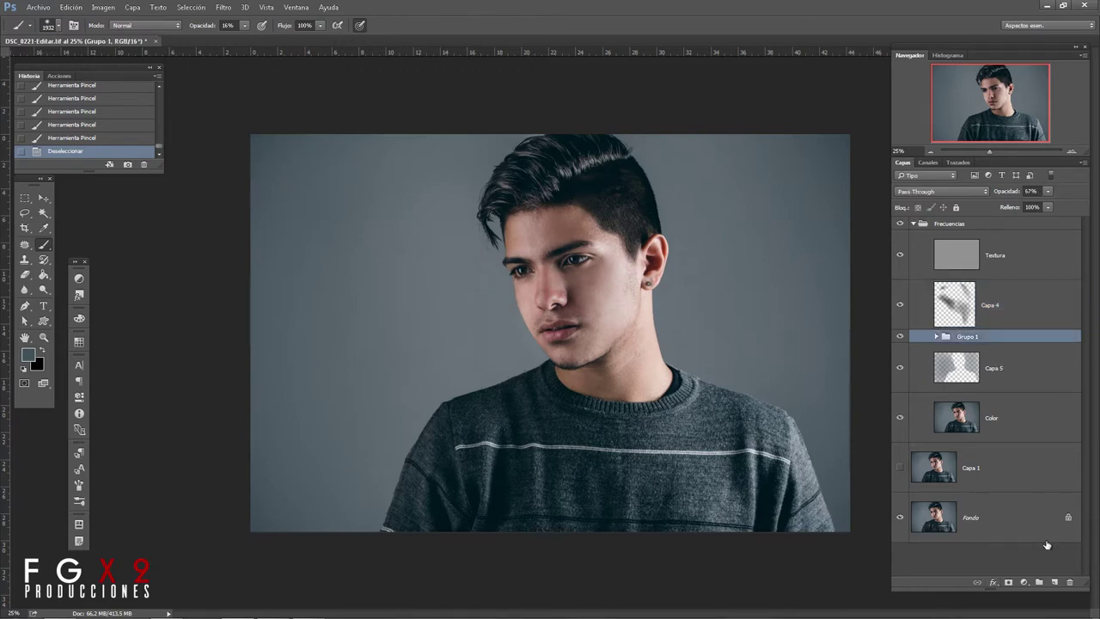
Add Selective Color adjustment layer Corrección selectiva 1 with Rojos as the colour range
{"action": "left_click", "coordinate": [1023, 583]}
{"action": "left_click", "coordinate": [1022, 584]}
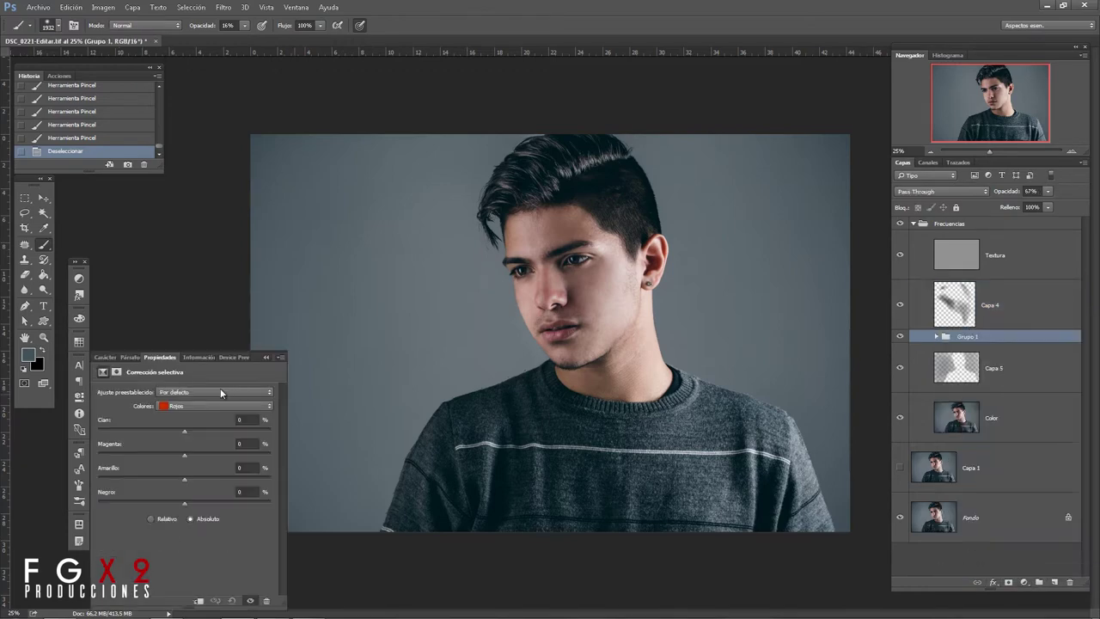
{"action": "left_click", "coordinate": [193, 409]}
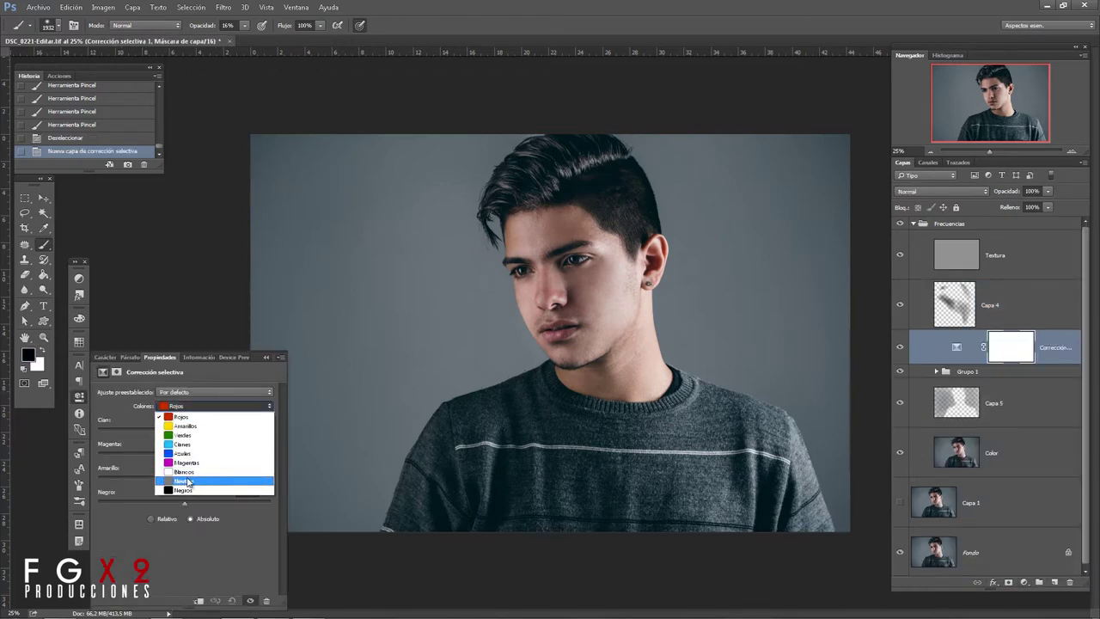
{"action": "left_click", "coordinate": [185, 419]}
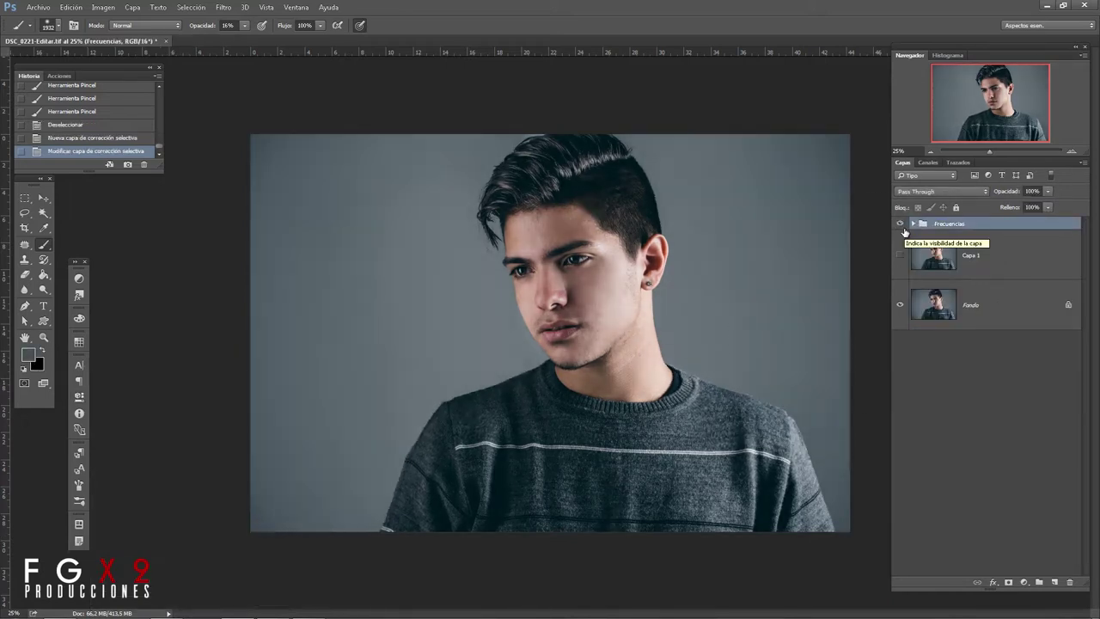
Duplicate the Textura layer as Textura copia and give it an inverted black layer mask
{"action": "left_click", "coordinate": [912, 223]}
{"action": "left_click", "coordinate": [1037, 264]}
{"action": "key", "text": "ctrl+j"}
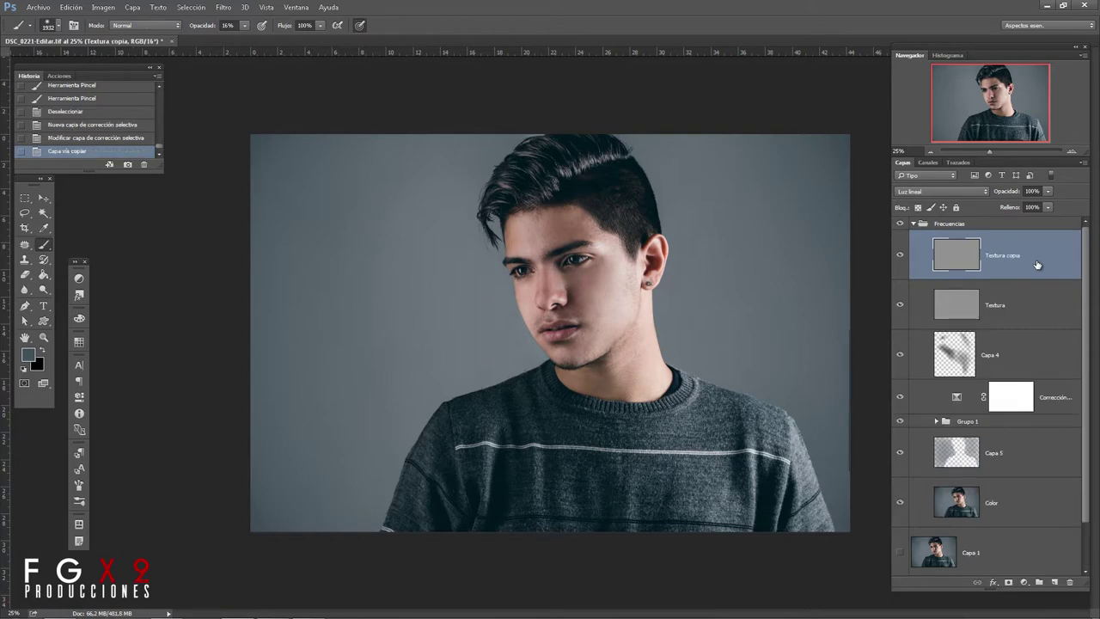
{"action": "left_click_drag", "start_coordinate": [986, 146], "coordinate": [996, 146]}
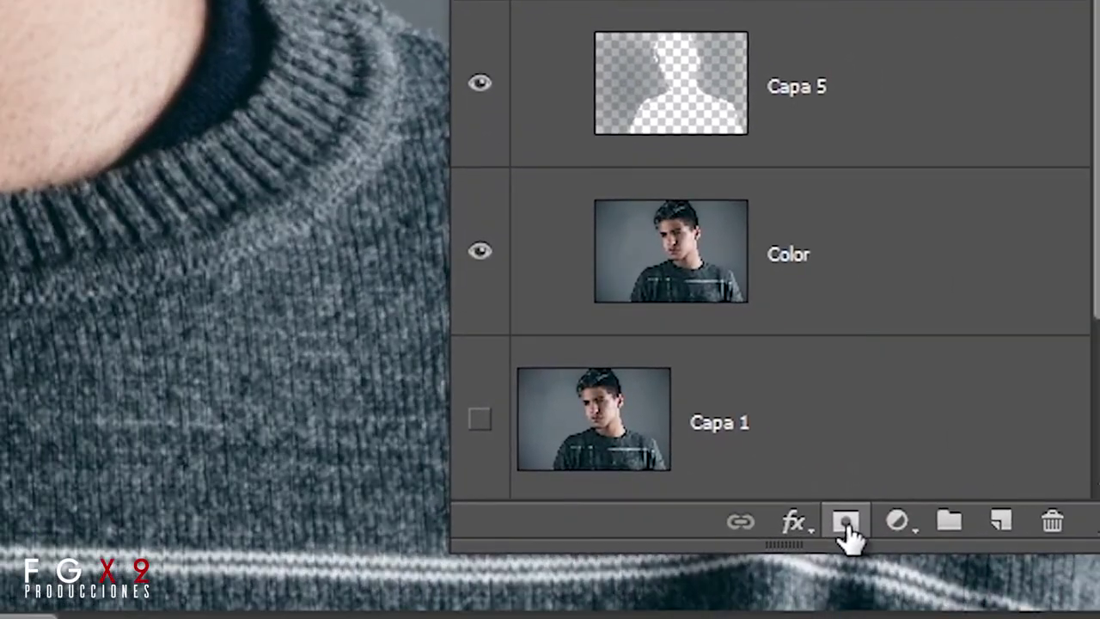
{"action": "left_click", "coordinate": [924, 548]}
{"action": "key", "text": "ctrl+i"}
Paint the mask with a soft 100% opacity brush to reveal texture on the face and eyebrow
{"action": "right_click", "coordinate": [830, 184]}
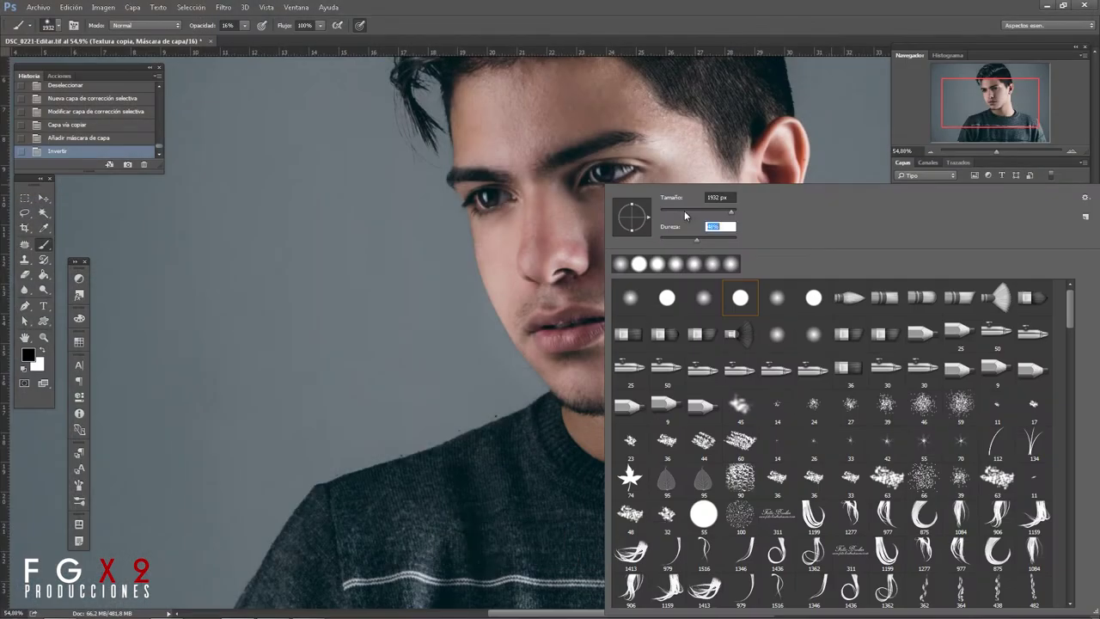
{"action": "left_click", "coordinate": [631, 166]}
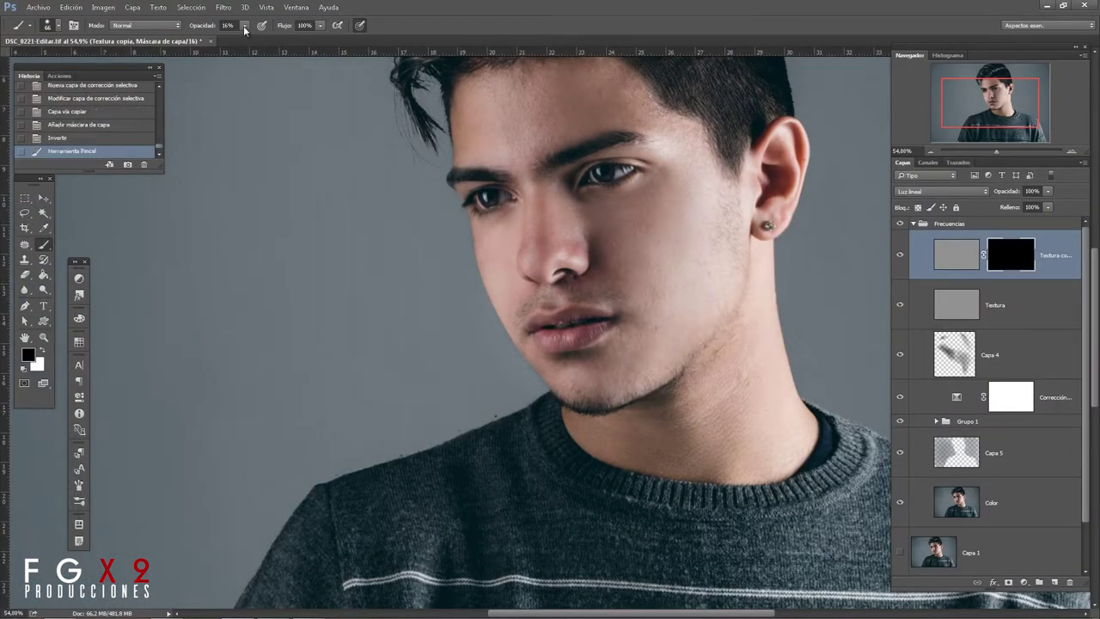
{"action": "left_click", "coordinate": [583, 183]}
{"action": "left_click", "coordinate": [639, 176]}
{"action": "left_click", "coordinate": [639, 176]}
{"action": "left_click", "coordinate": [463, 174]}
{"action": "left_click", "coordinate": [463, 174]}
{"action": "left_click", "coordinate": [463, 175]}
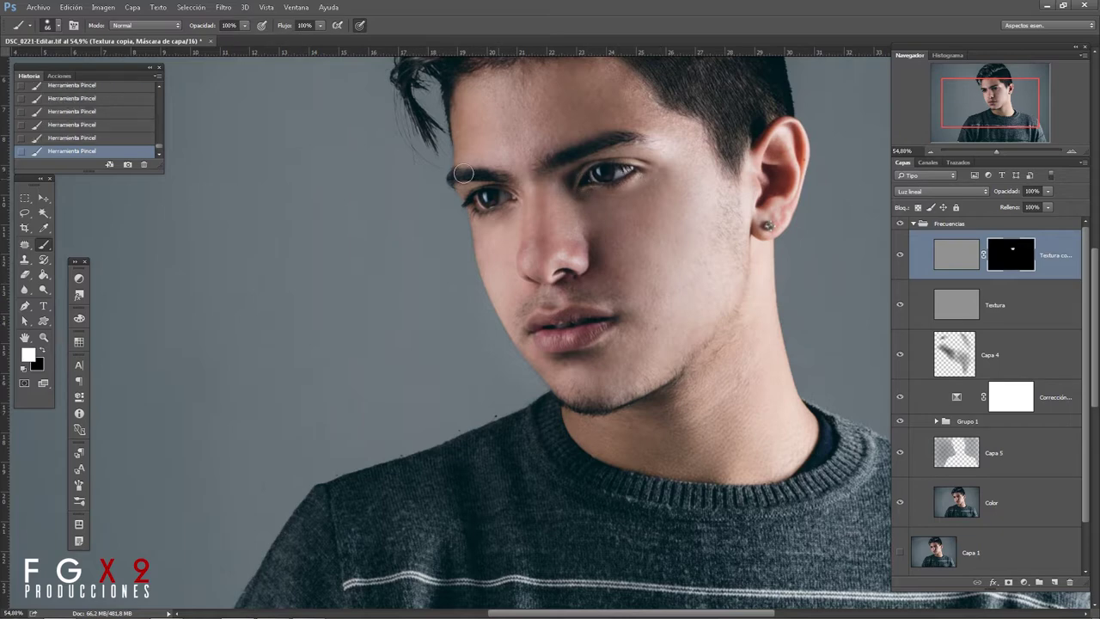
{"action": "left_click", "coordinate": [120, 132]}
{"action": "left_click", "coordinate": [577, 317]}
Enlarge the brush to 458 and reveal texture over the chin and sweater in the mask
{"action": "scroll", "coordinate": [653, 283], "scroll_direction": "up", "scroll_amount": 2}
{"action": "scroll", "coordinate": [618, 172], "scroll_direction": "up", "scroll_amount": 3}
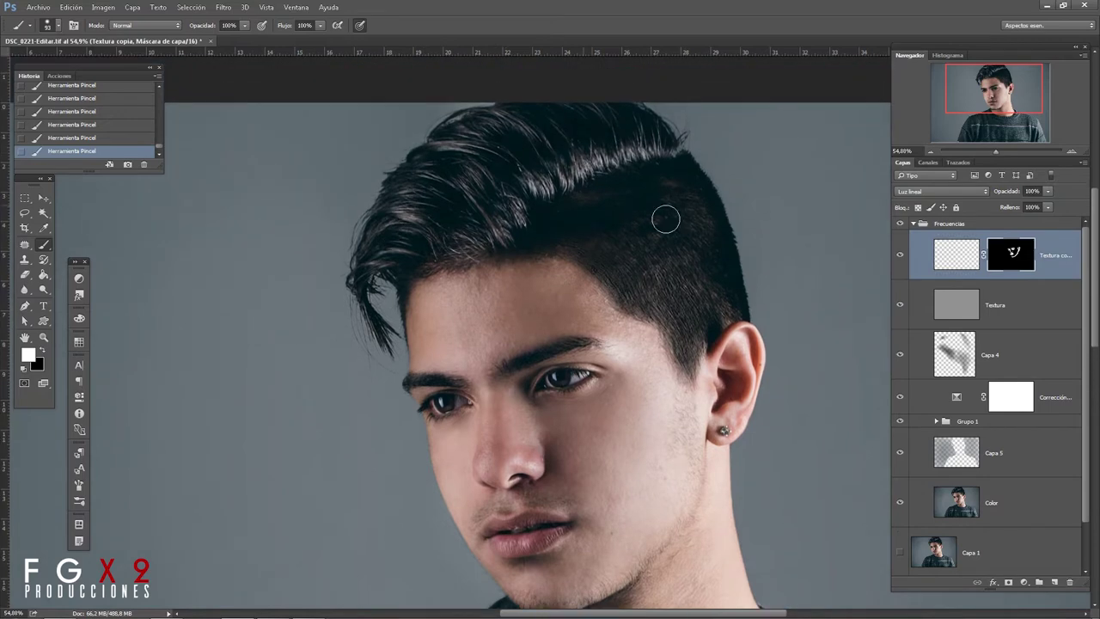
{"action": "mouse_move", "coordinate": [983, 122]}
{"action": "left_mouse_down"}
{"action": "mouse_move", "coordinate": [990, 148]}
{"action": "mouse_move", "coordinate": [932, 149]}
{"action": "left_mouse_up"}
{"action": "right_click", "coordinate": [418, 441]}
{"action": "key", "text": "Return"}
{"action": "left_click_drag", "start_coordinate": [540, 430], "coordinate": [602, 481]}
{"action": "left_click_drag", "start_coordinate": [932, 150], "coordinate": [998, 152]}
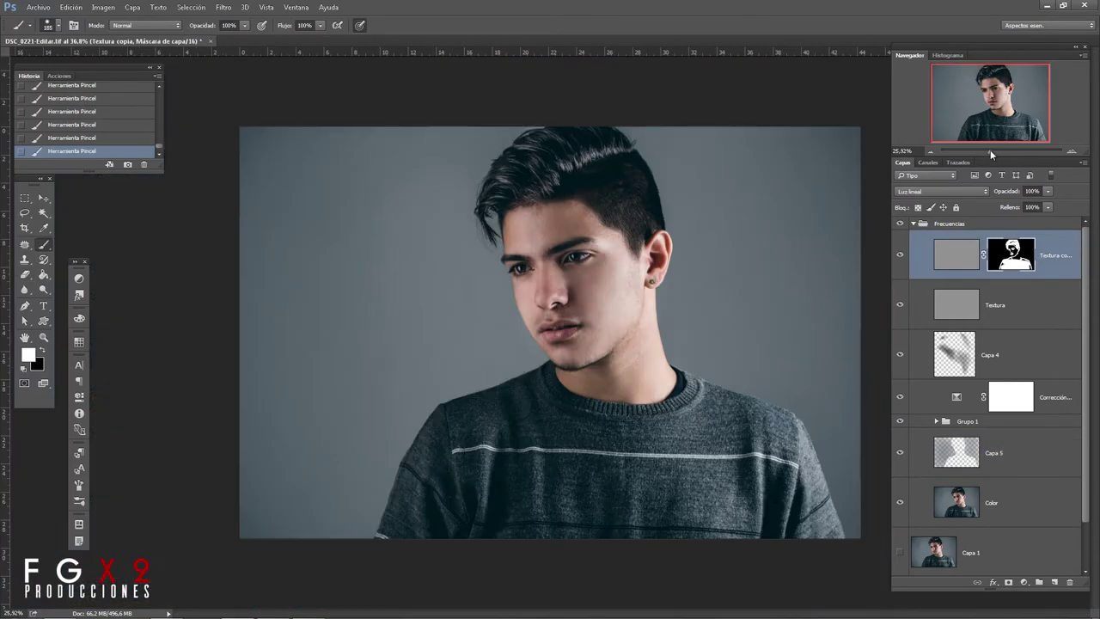
Collapse the Frecuencias group and save DSC_0221-Editar.tif
{"action": "left_click", "coordinate": [913, 223]}
{"action": "key", "text": "ctrl+s"}
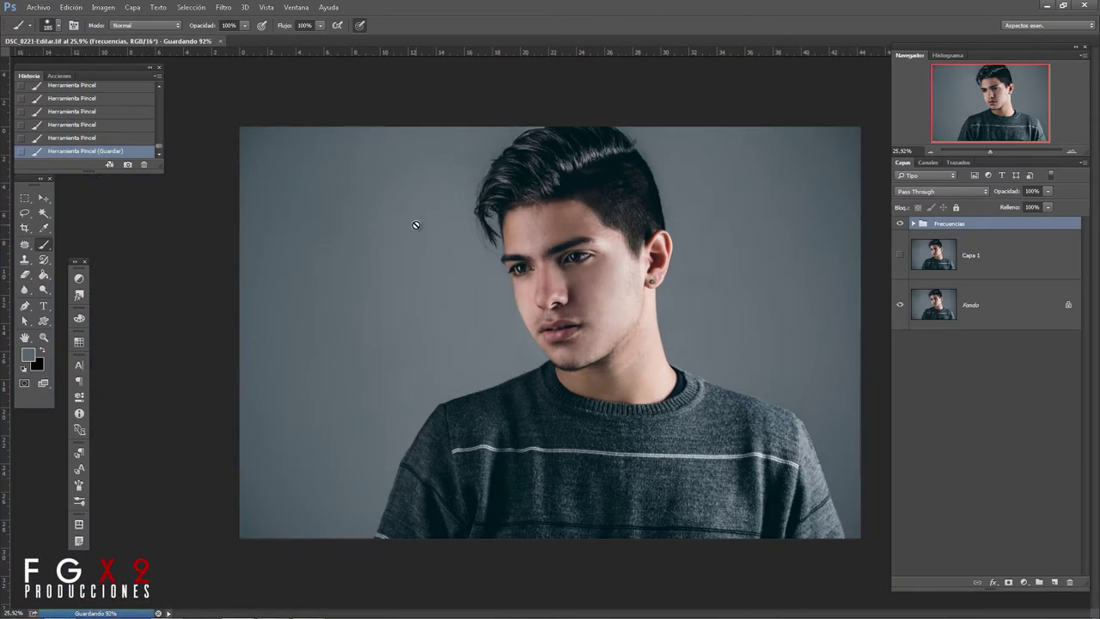